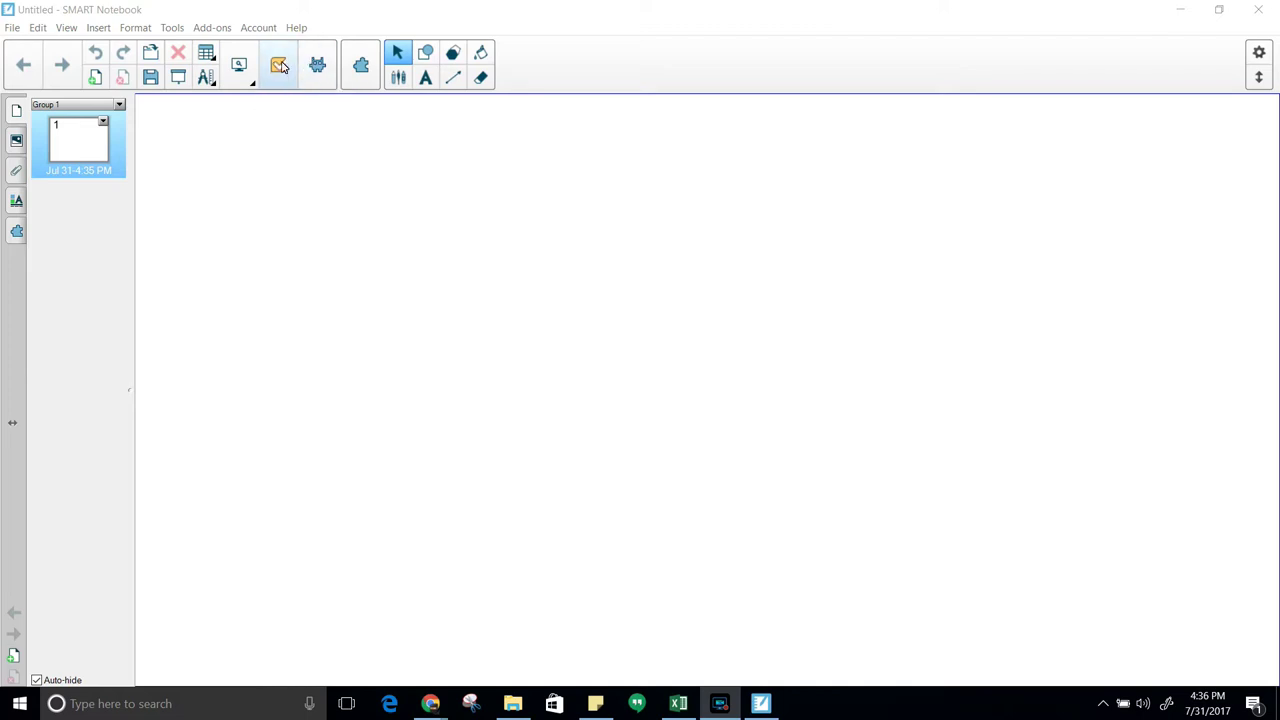
Open the SMART response 2 builder, check saved content, and choose Multiple Choice for question 1
click(278, 68)
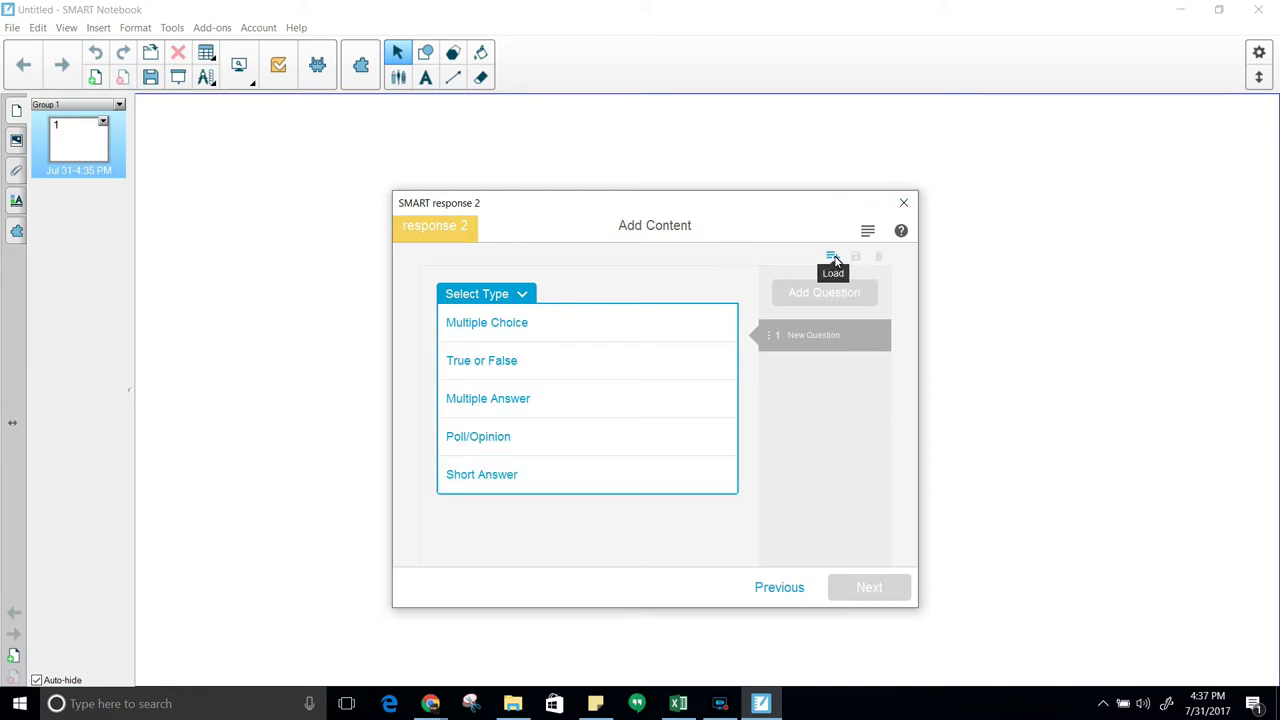
click(834, 259)
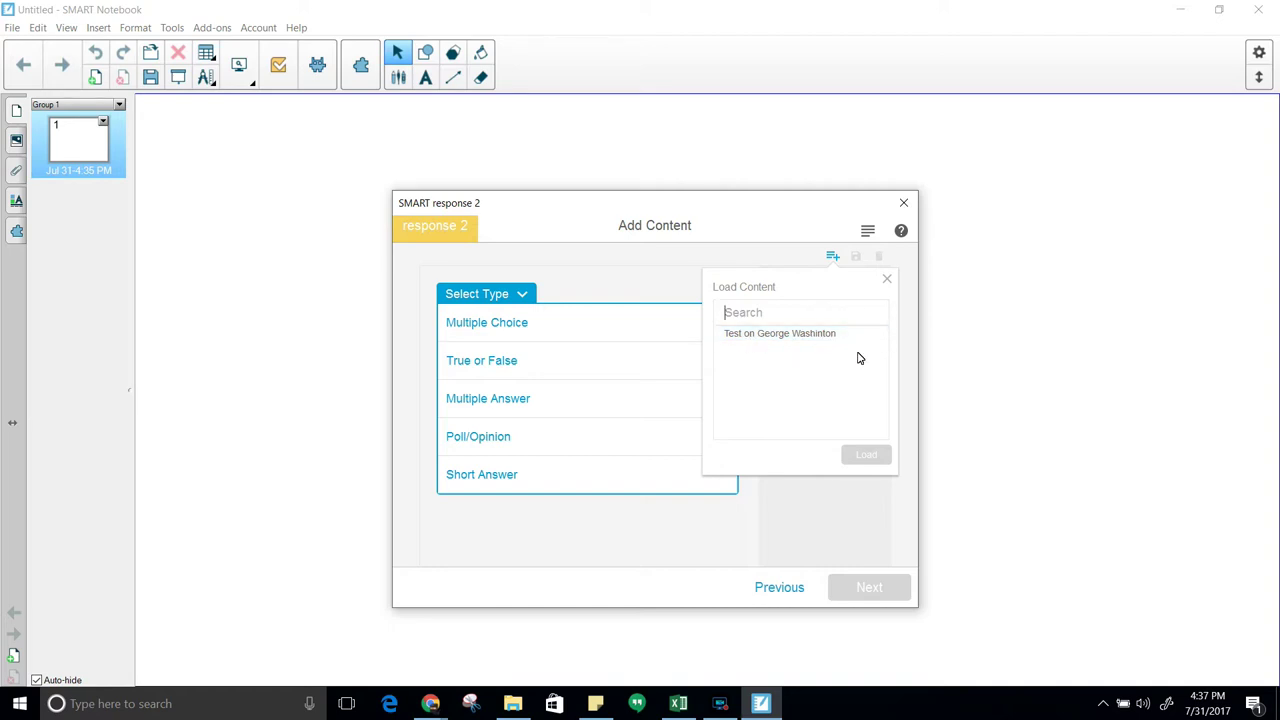
click(887, 281)
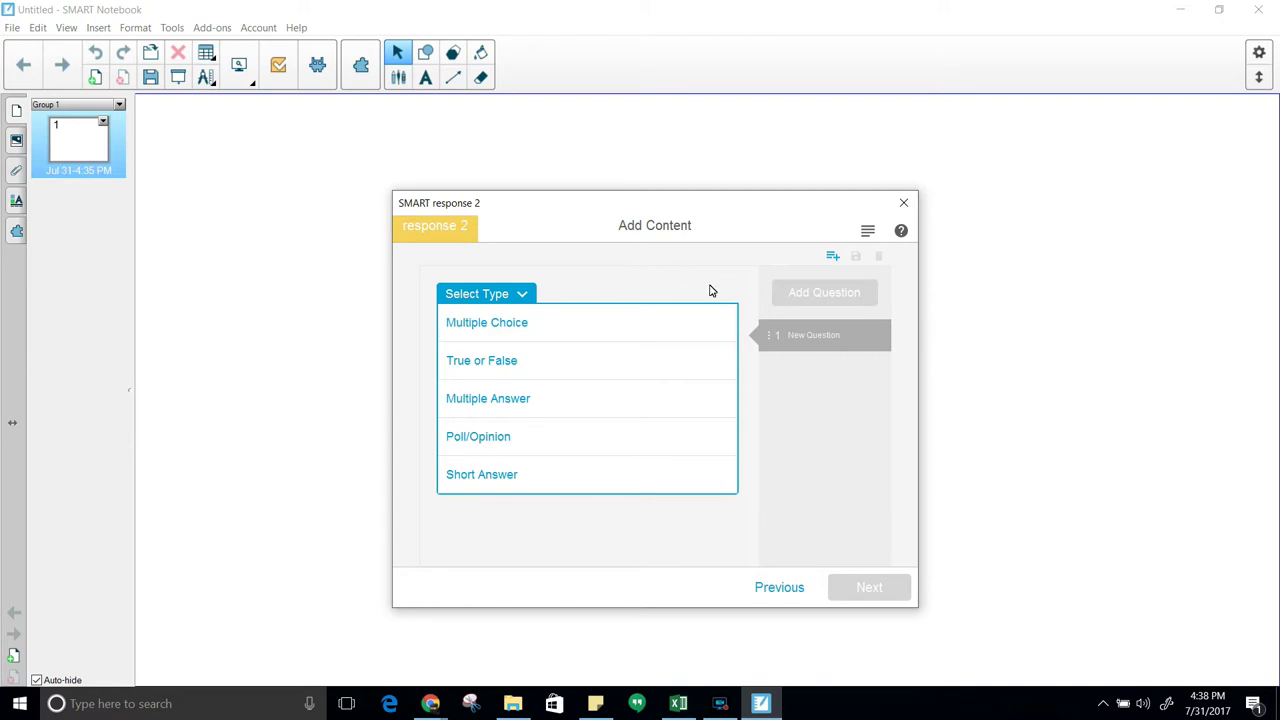
click(494, 326)
Enter 'Who was the first president of the United States?' with answers A–D, marking D George Washington correct
click(535, 356)
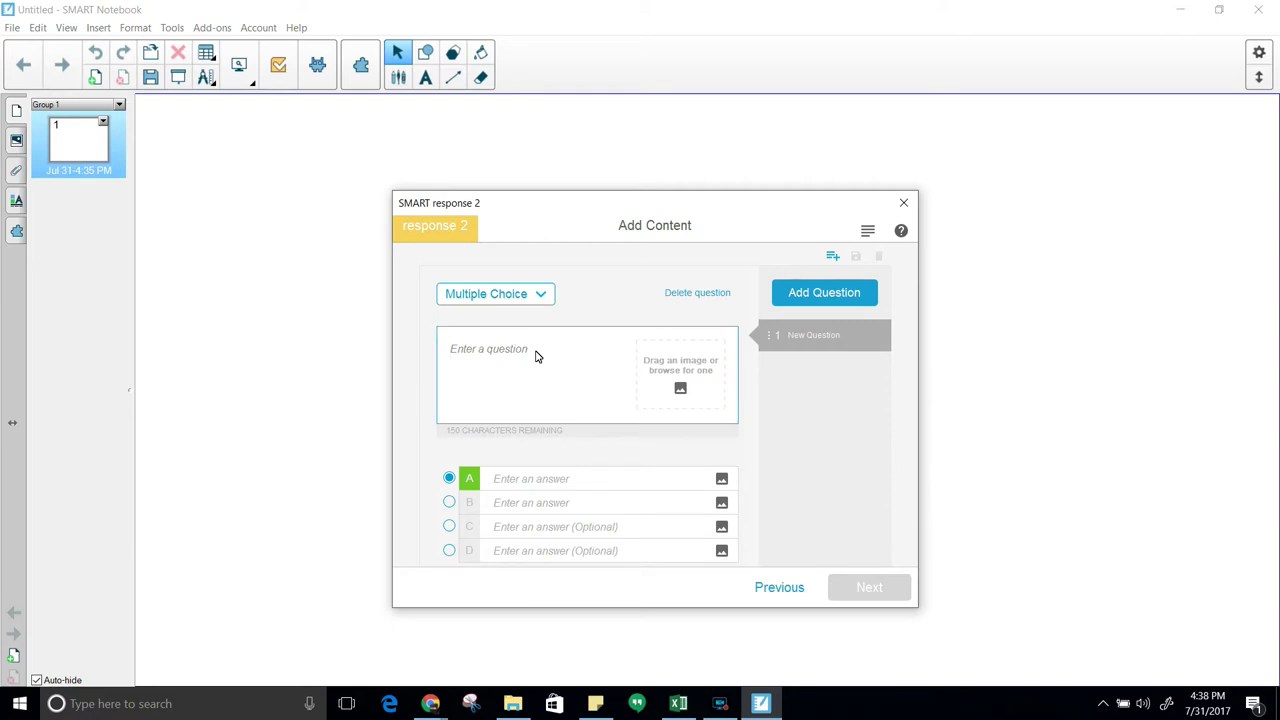
text(Who was the first pre)
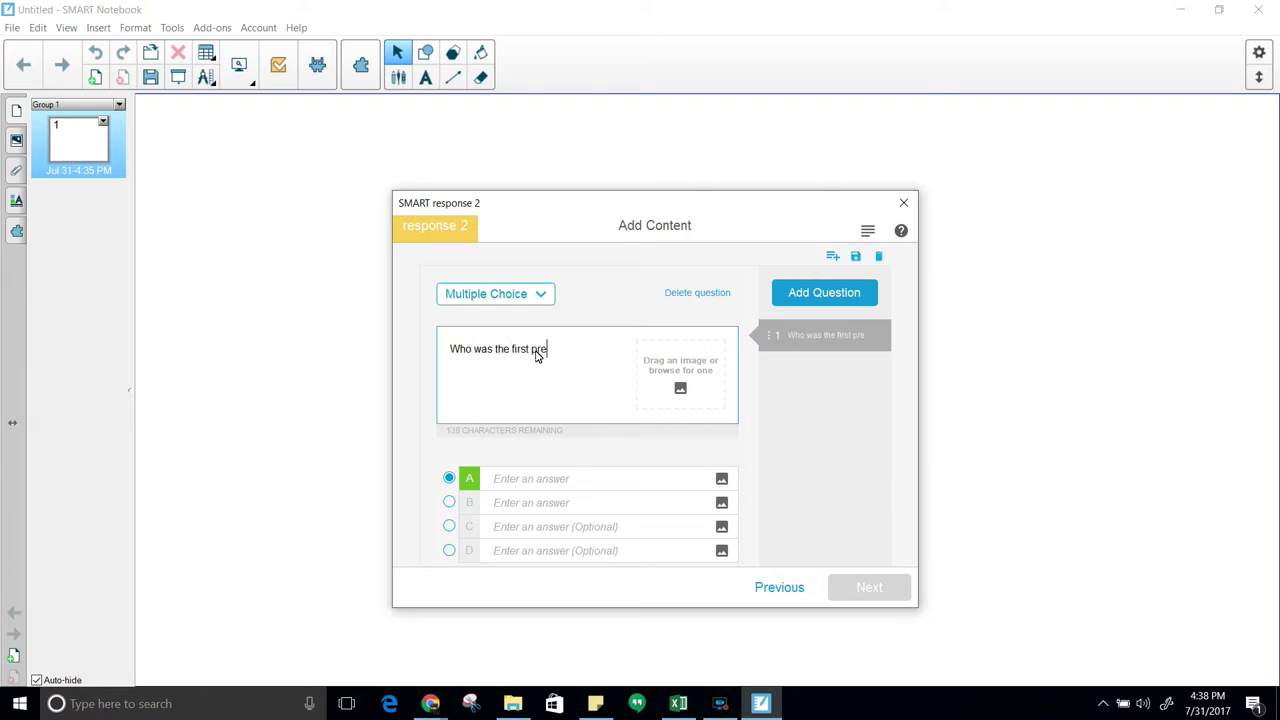
text(sident of the )
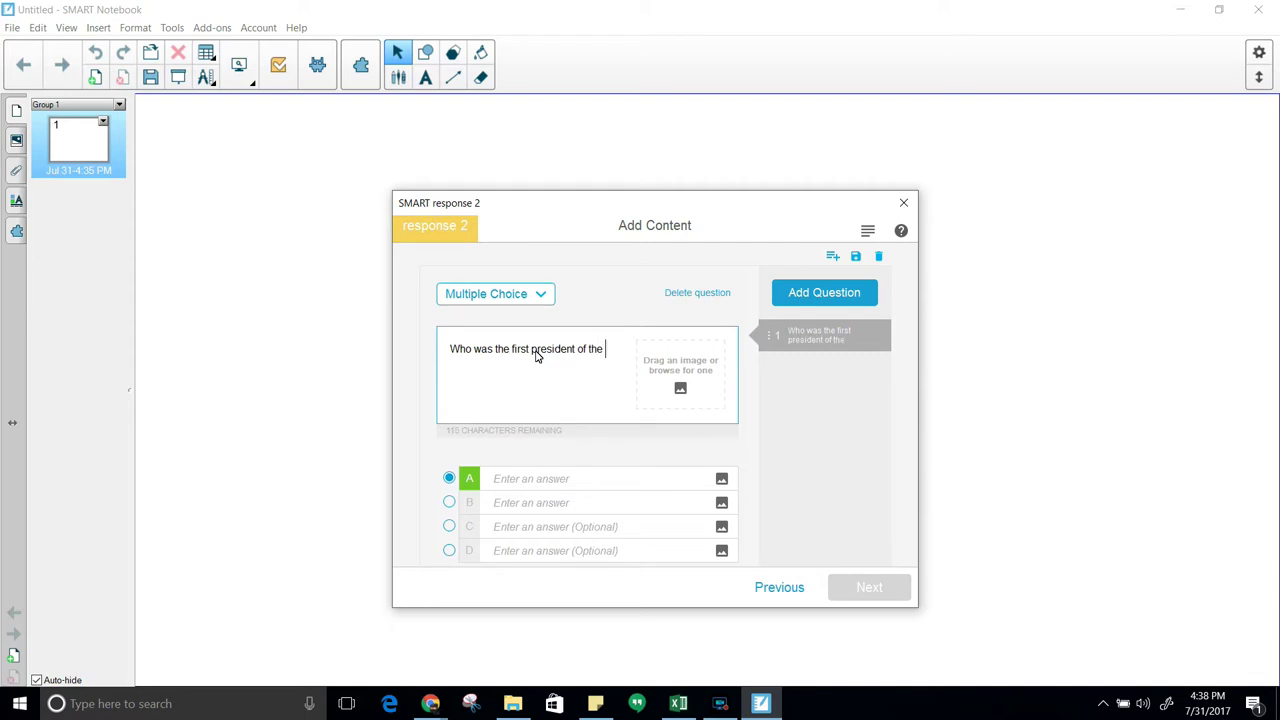
text(United States?)
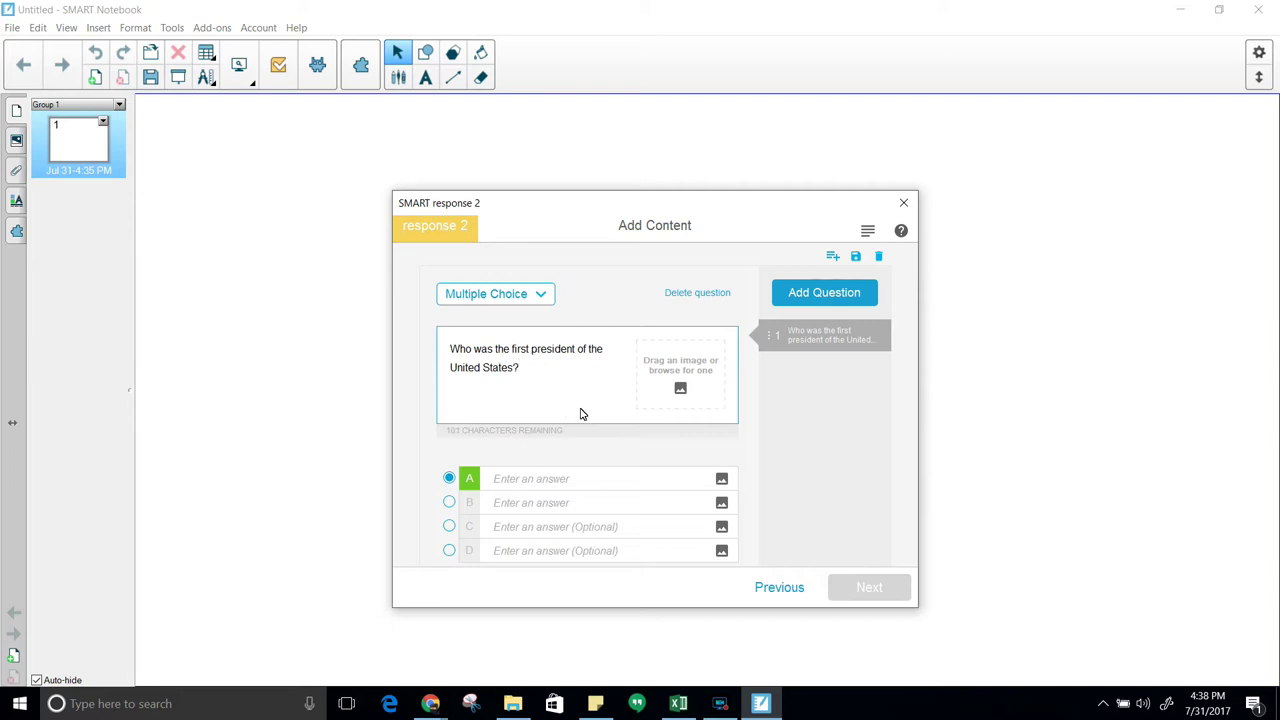
click(531, 479)
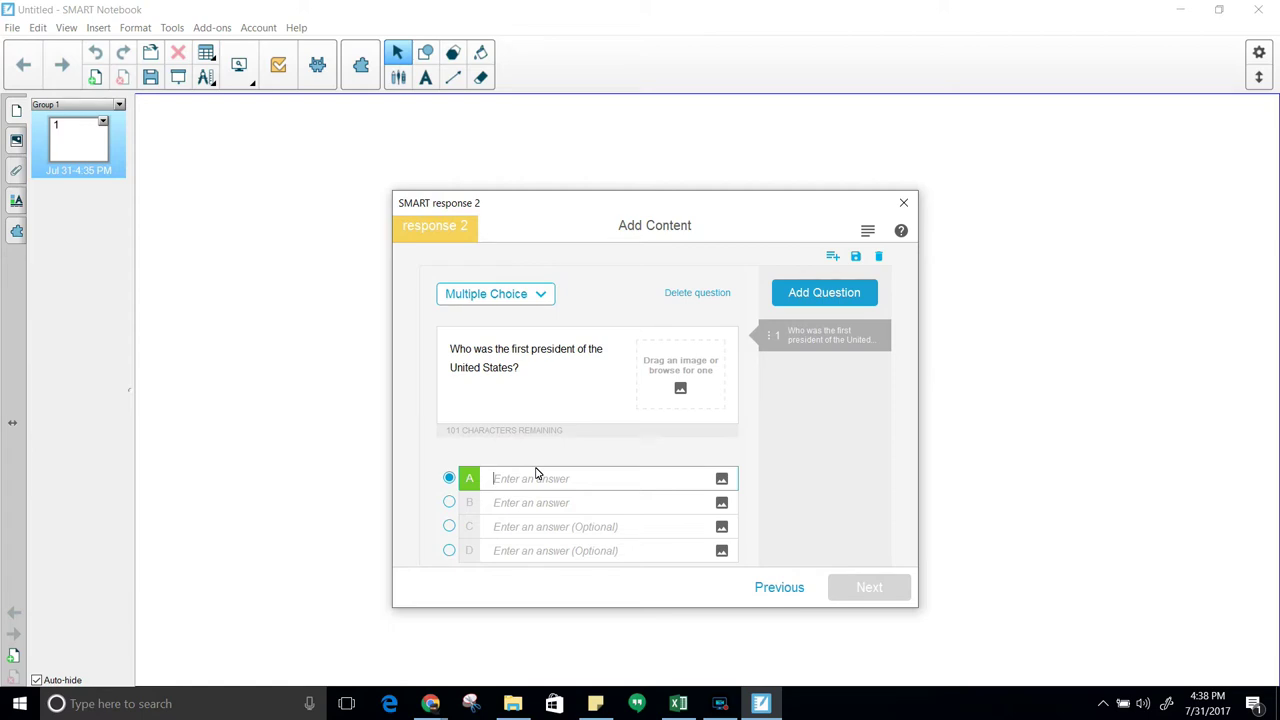
text(Donald Trump)
click(561, 506)
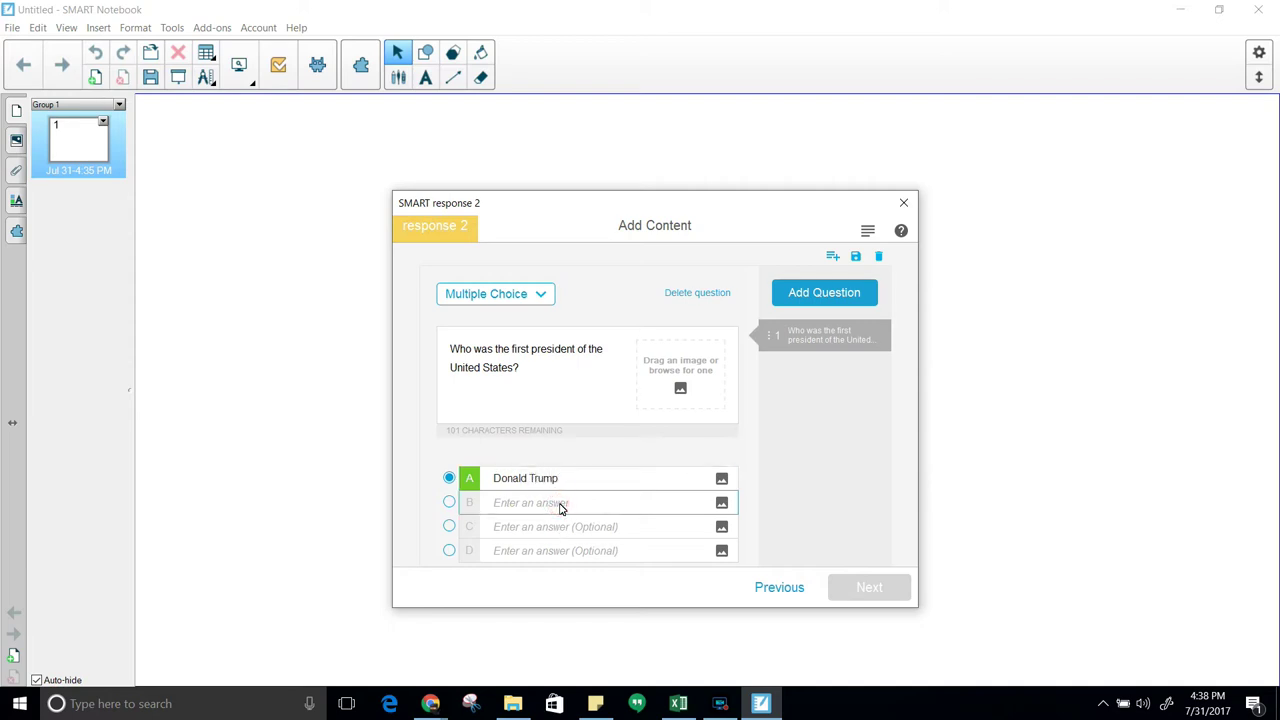
text(Abe Lincoln)
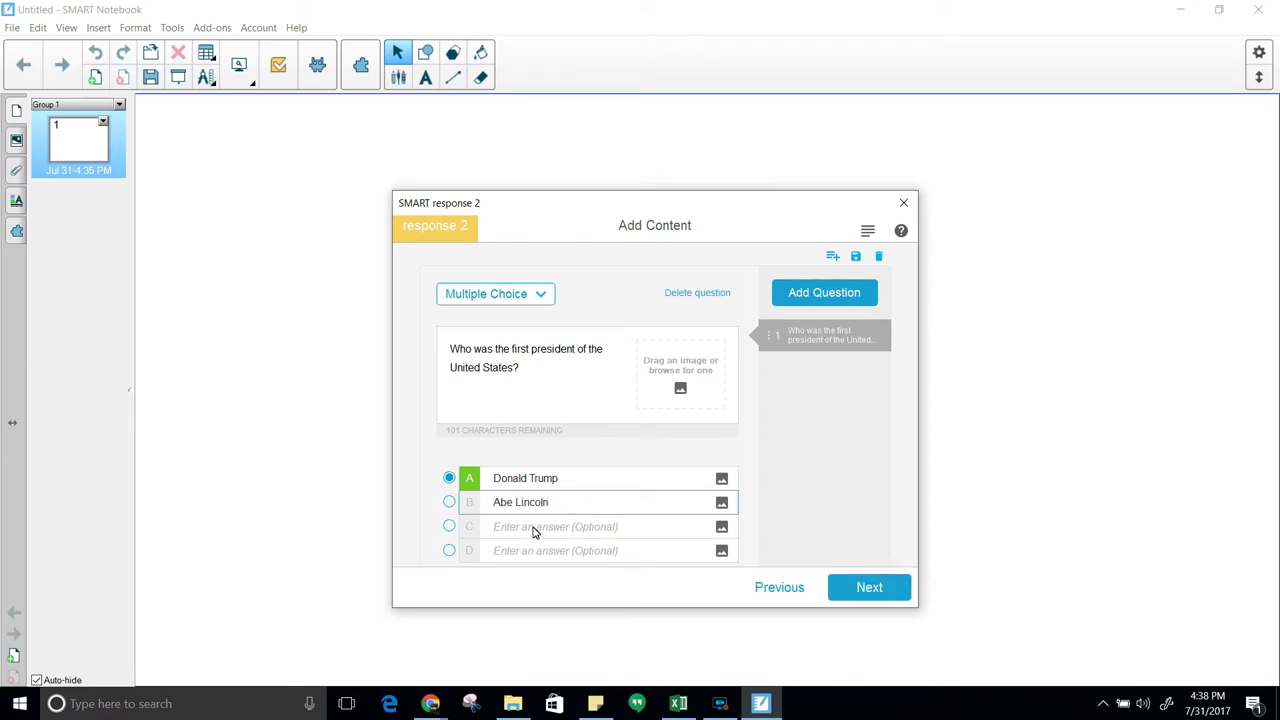
click(541, 536)
text(Barak O)
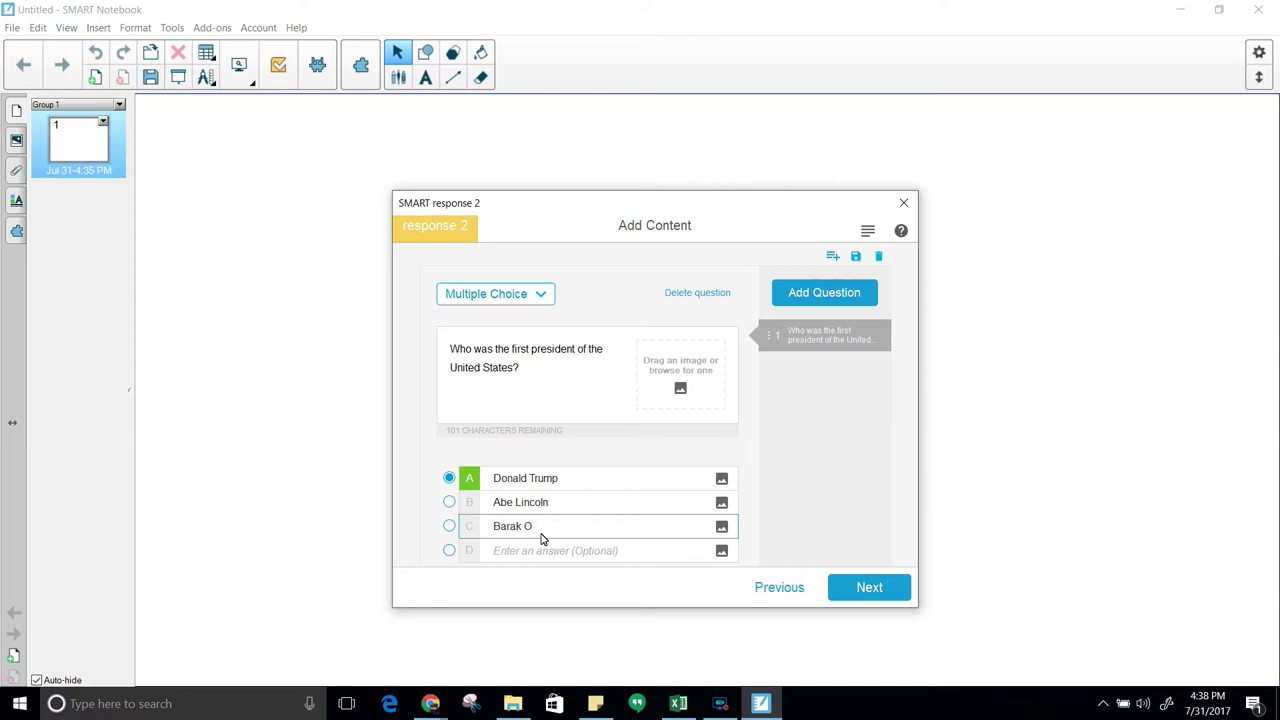
text(bama)
click(522, 554)
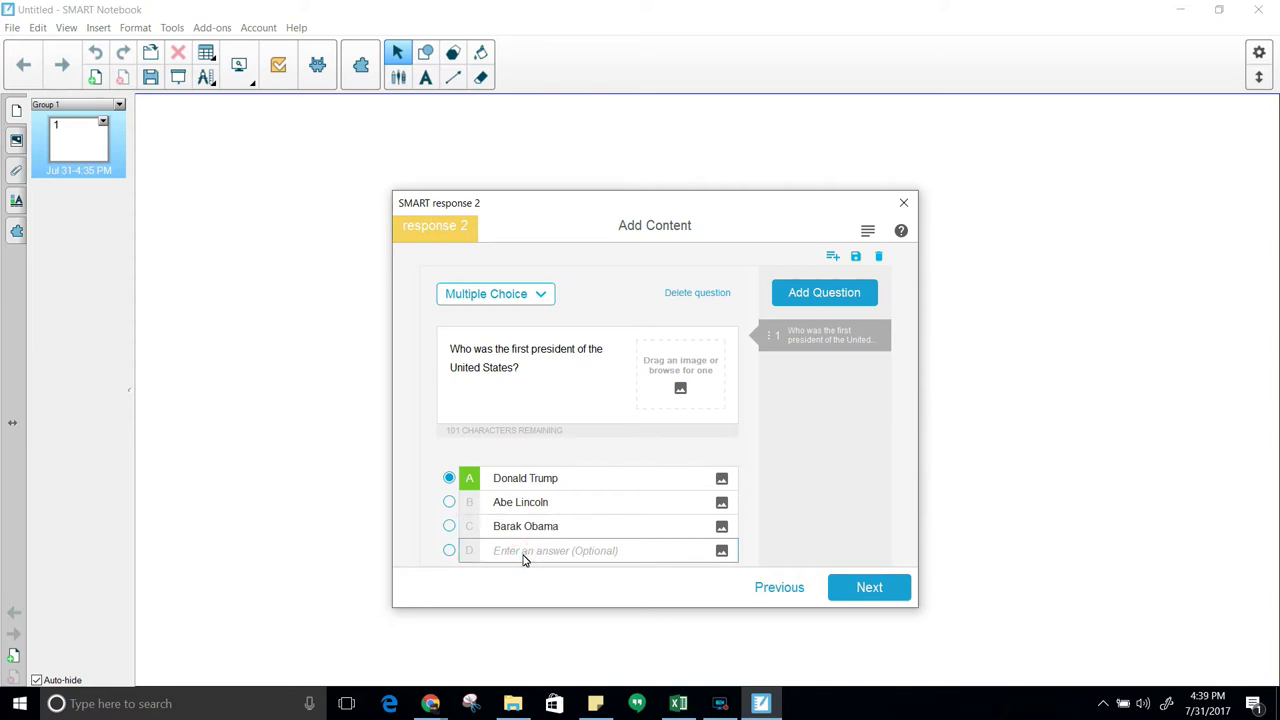
text(George )
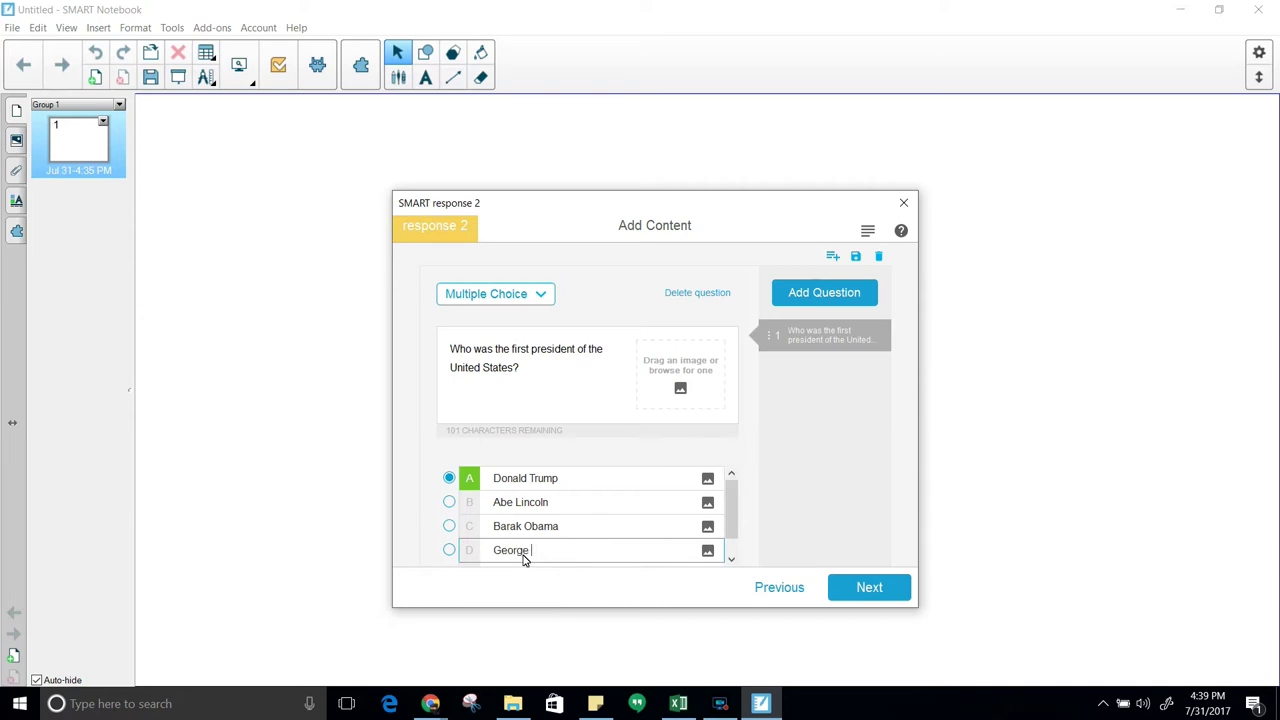
text(Washington)
click(450, 552)
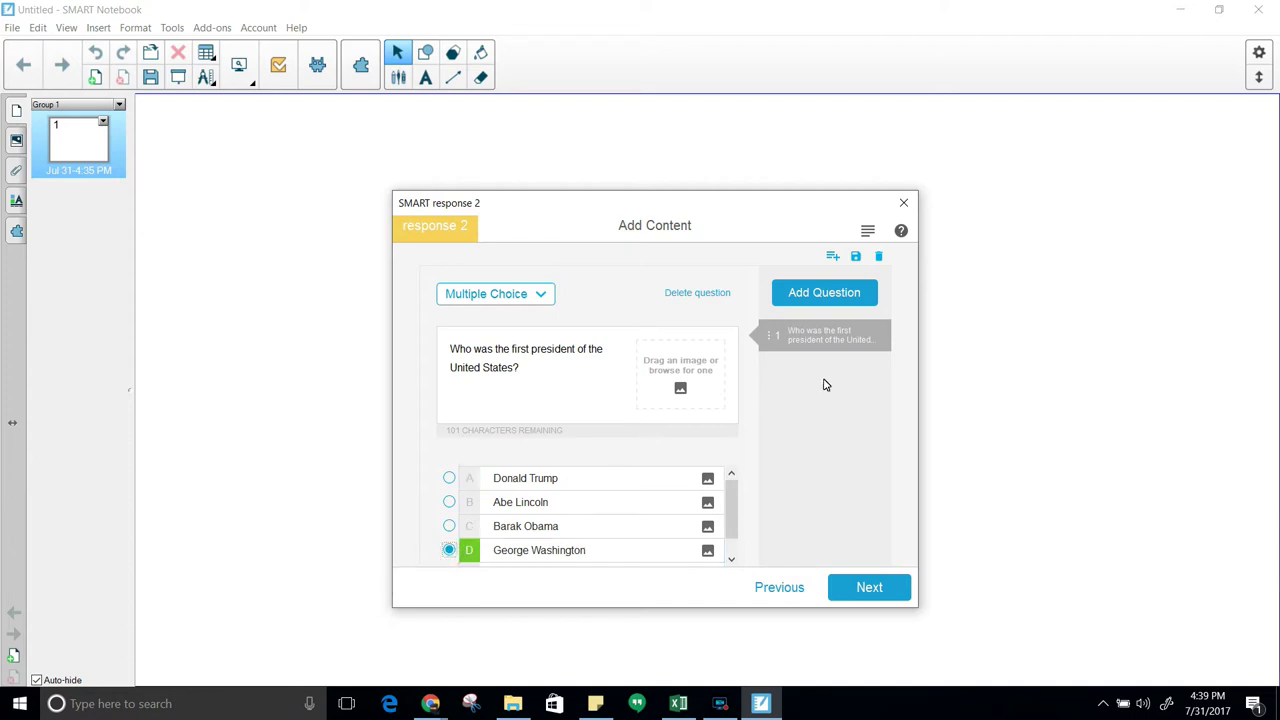
Add True or False question 2, 'George Washinton was in the French Indian War', then add question 3
click(816, 292)
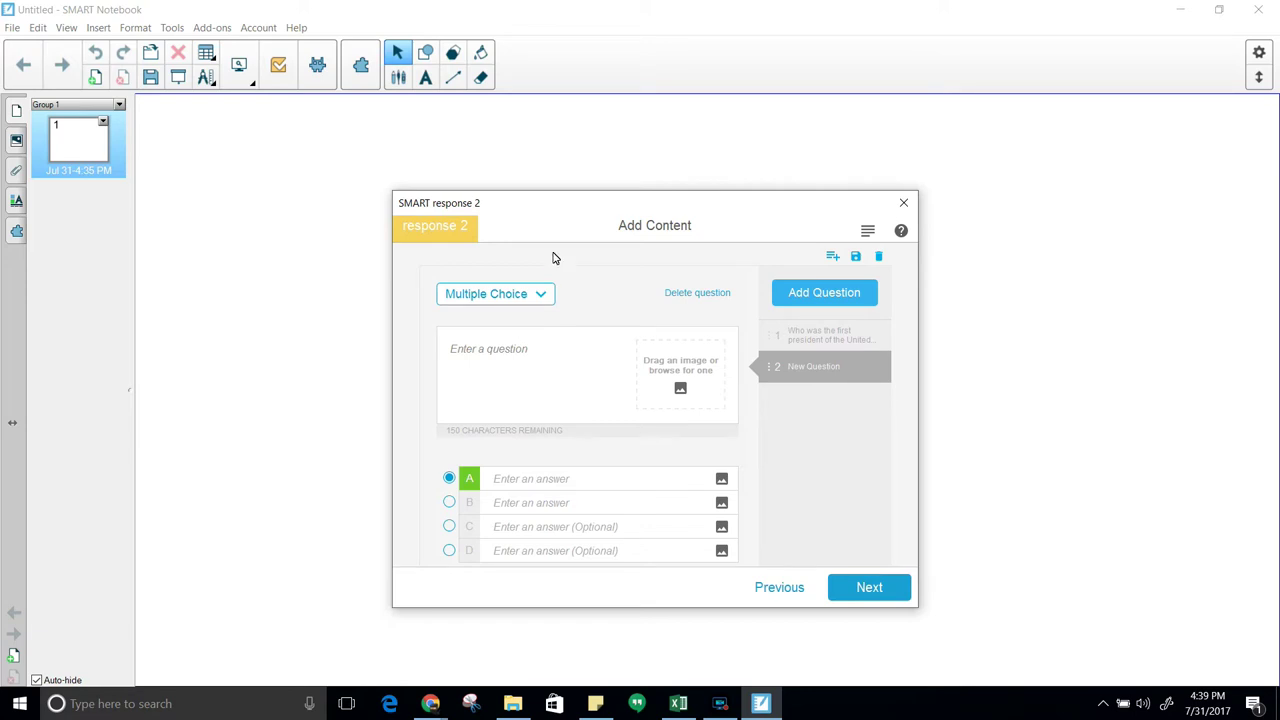
click(555, 296)
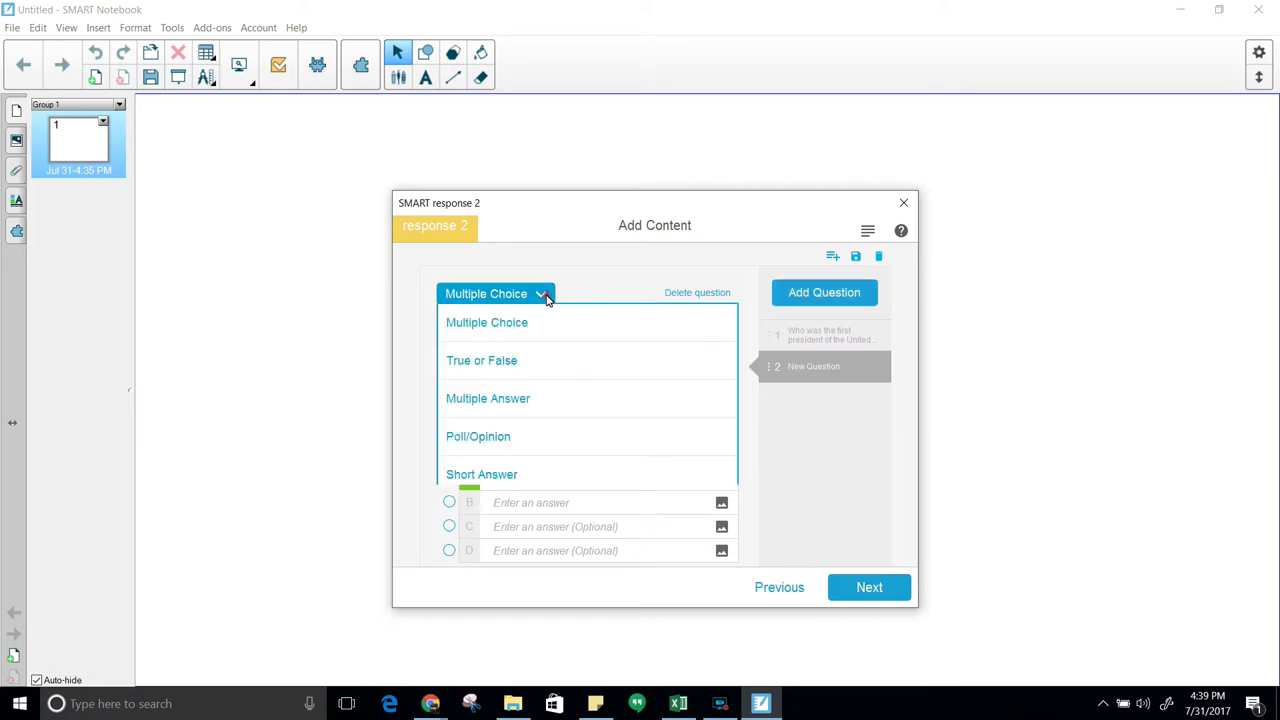
click(516, 362)
click(530, 350)
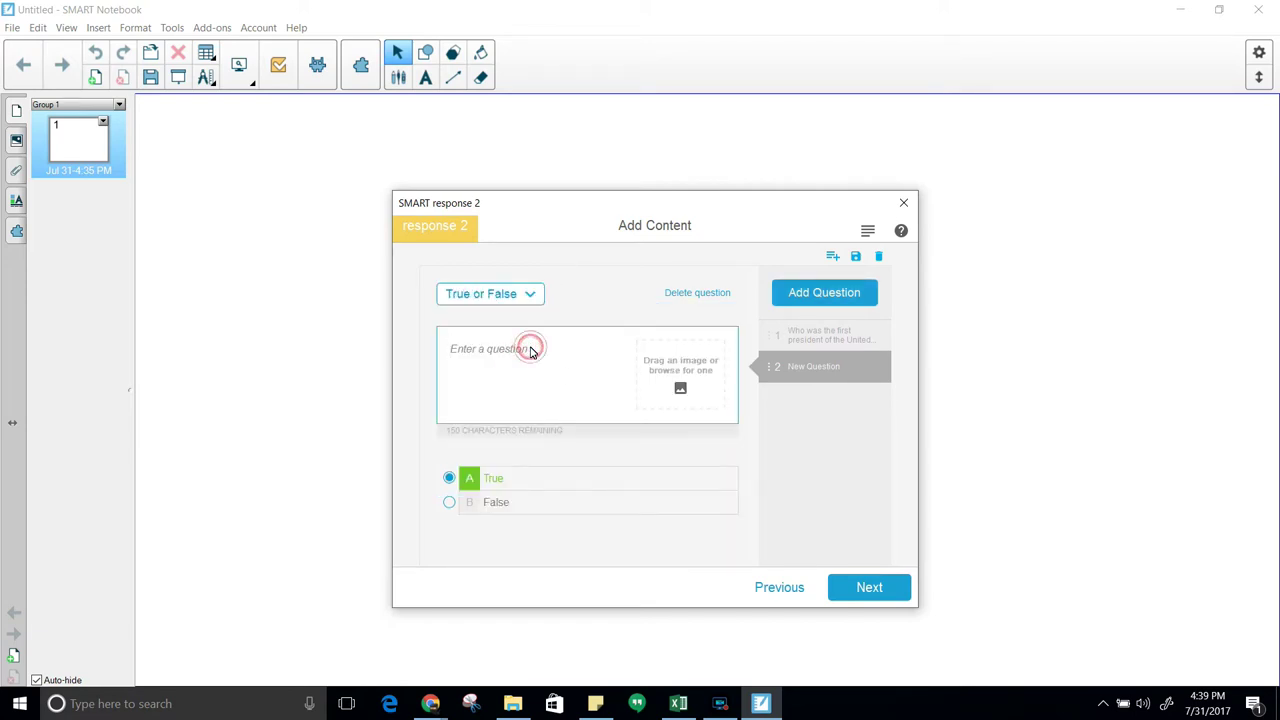
text(George)
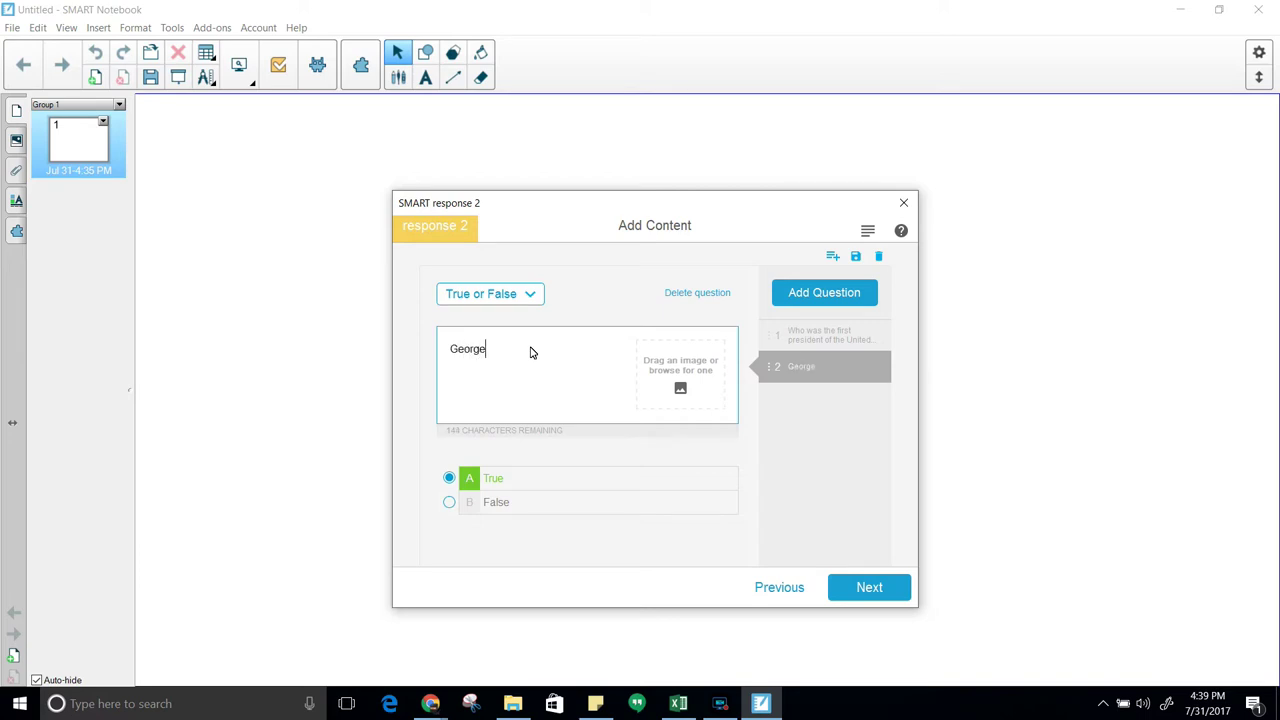
text( Washinton was in the F)
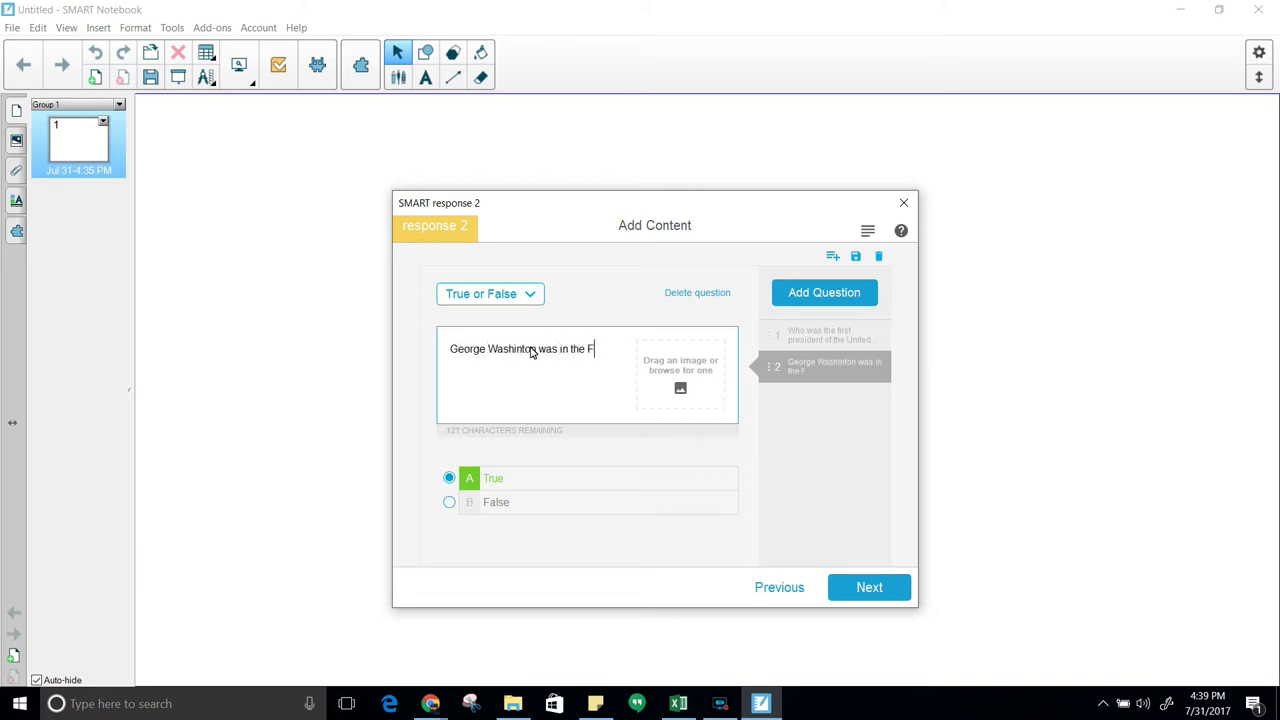
text(rench Indian War?)
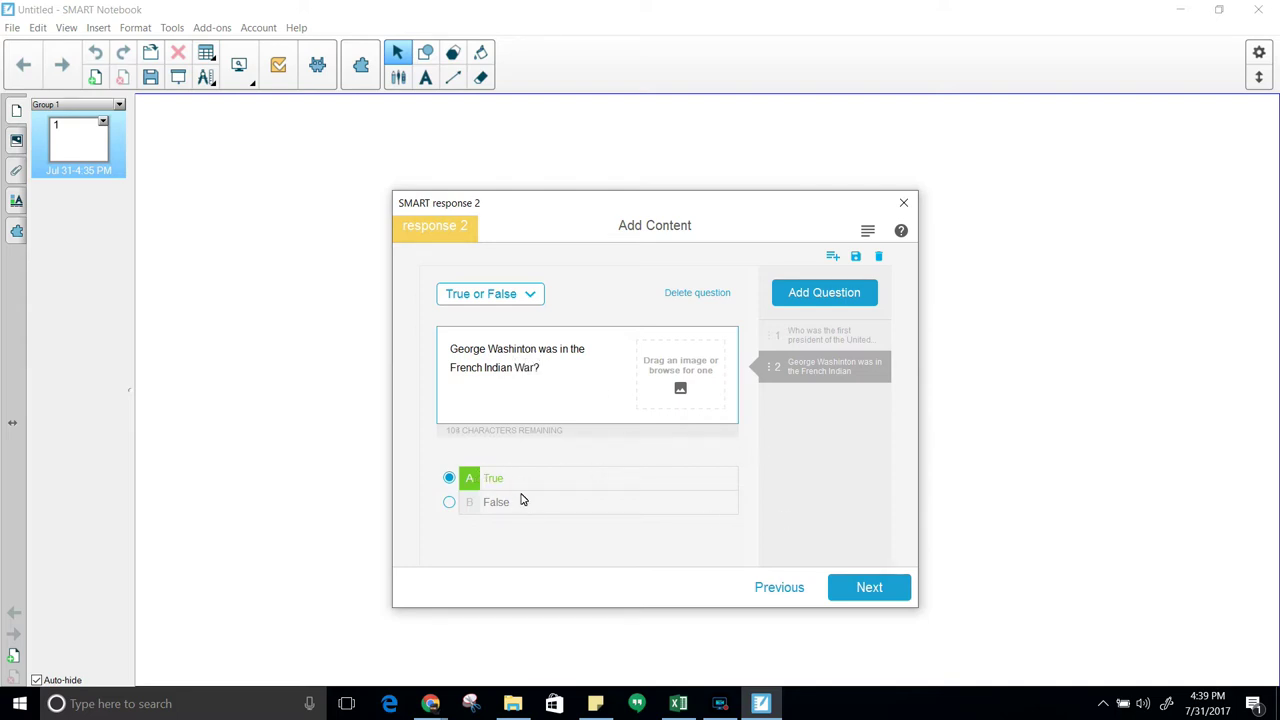
click(812, 298)
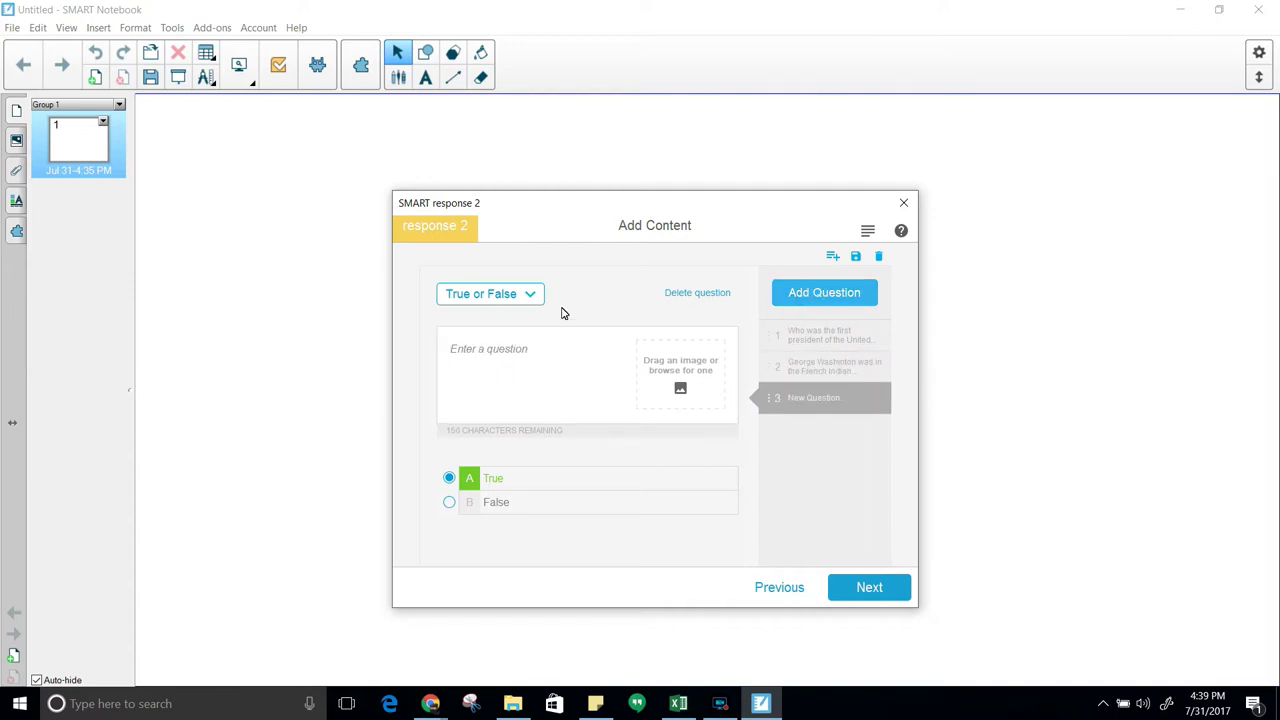
Make question 3 Multiple Answer with text 'George kive in _______and his home was named_______'
click(527, 295)
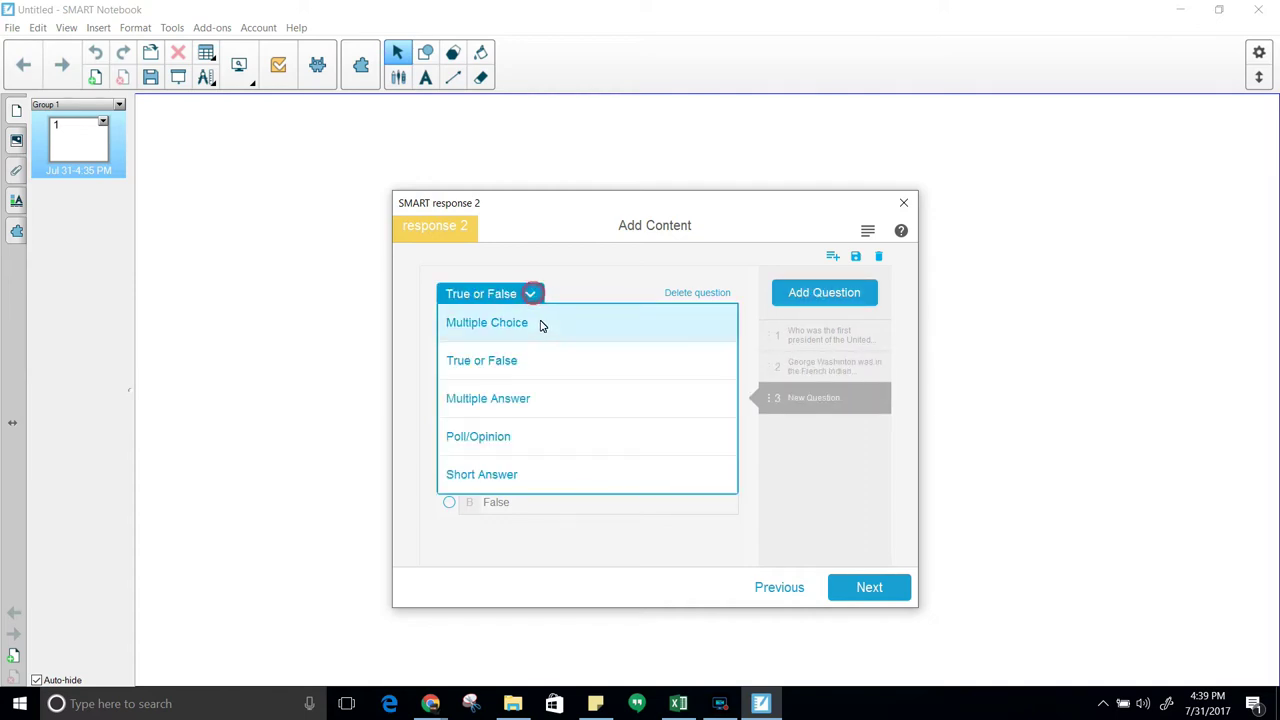
click(549, 403)
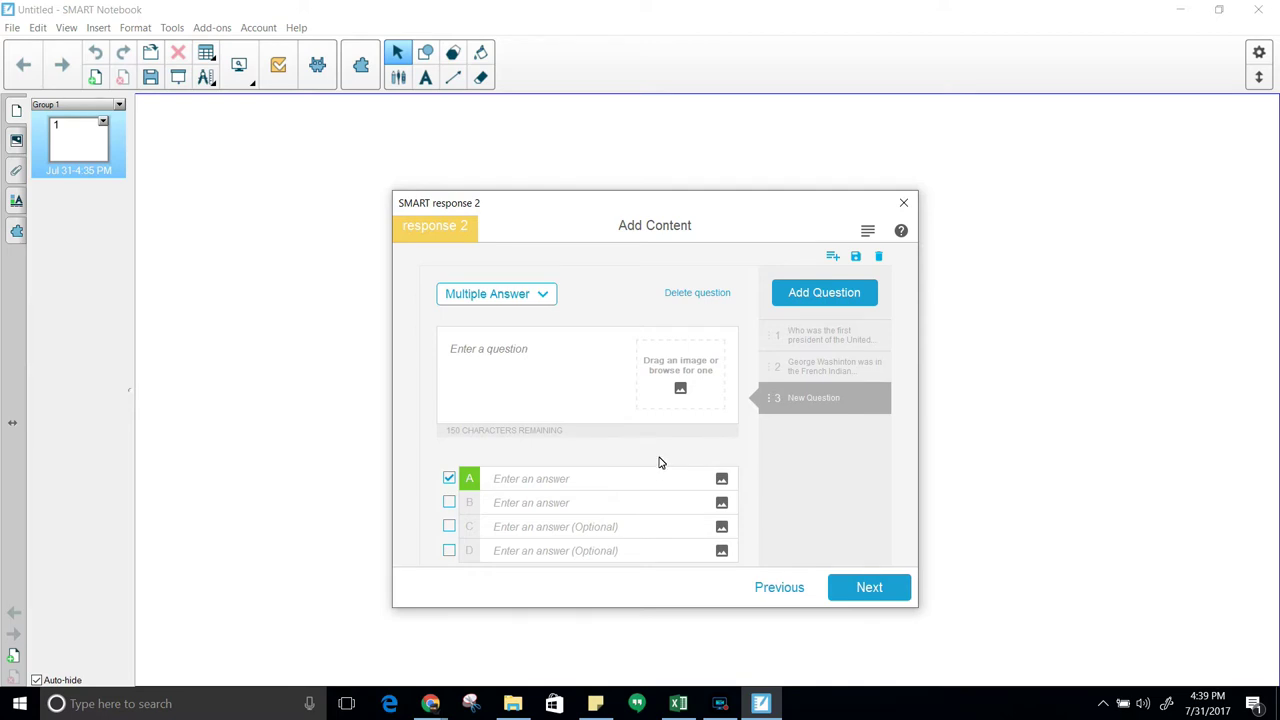
click(535, 362)
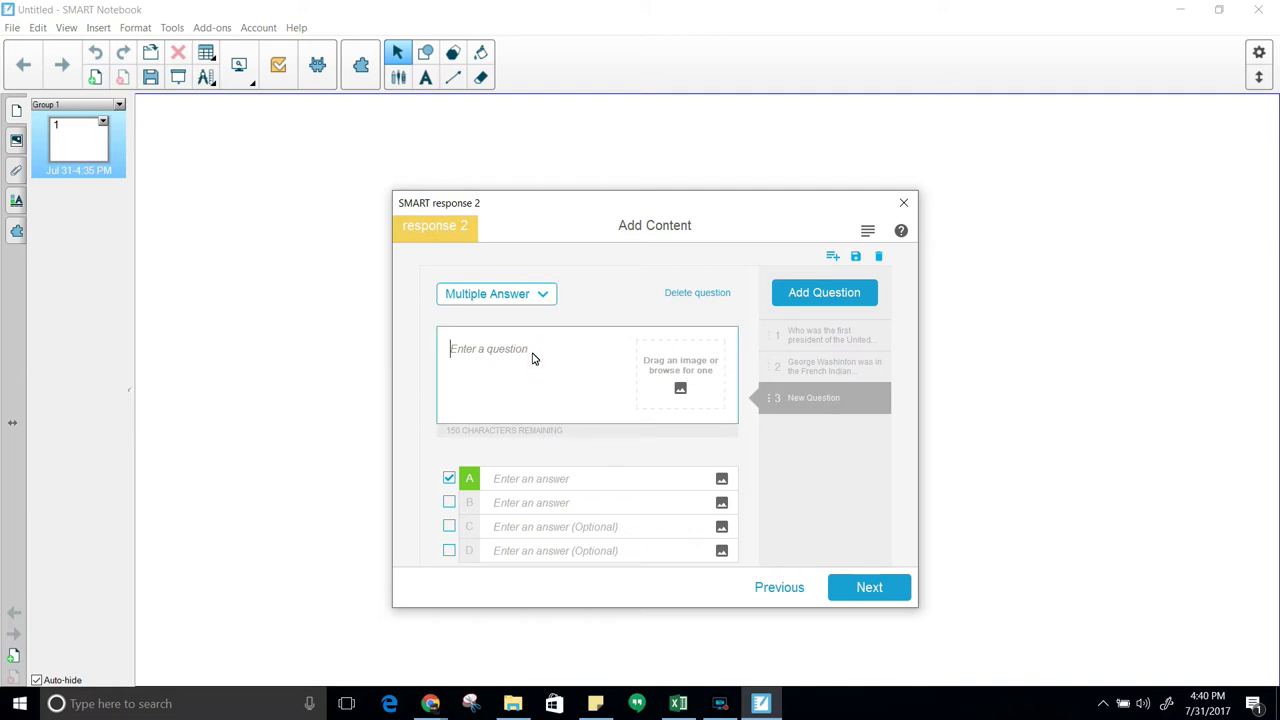
text(Geor)
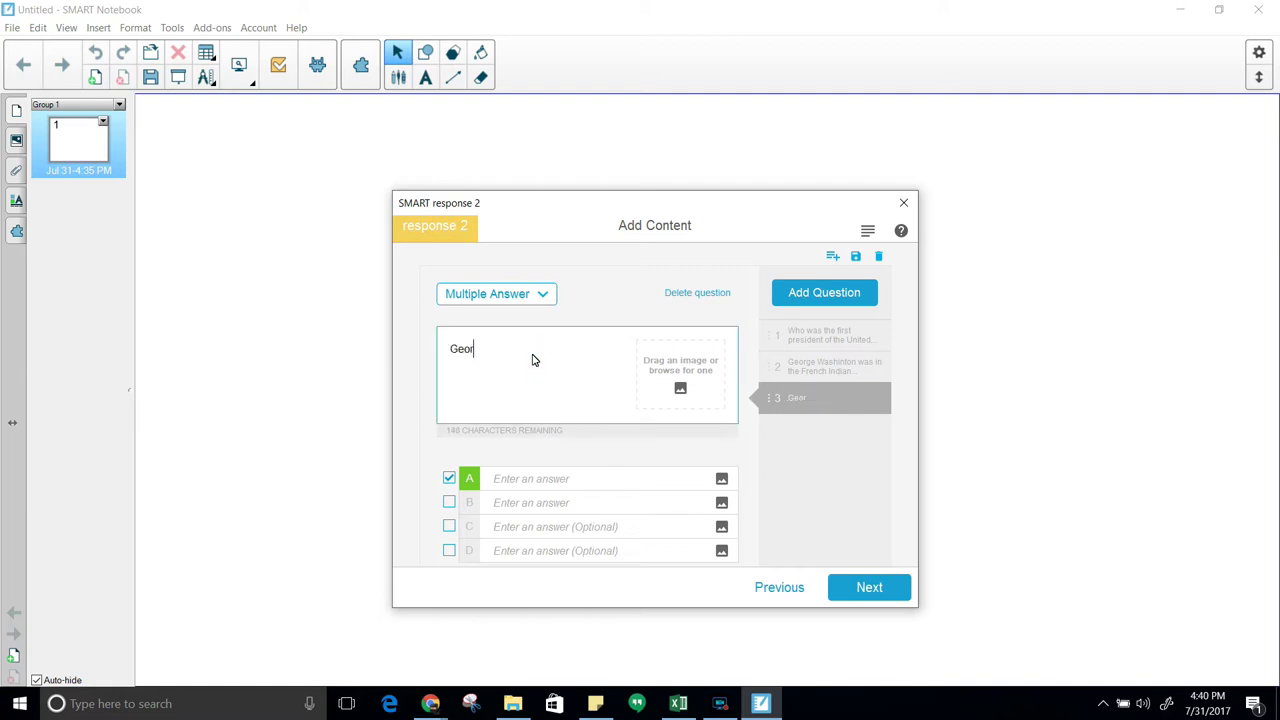
text(ge k)
text(ive in _)
text( _______and)
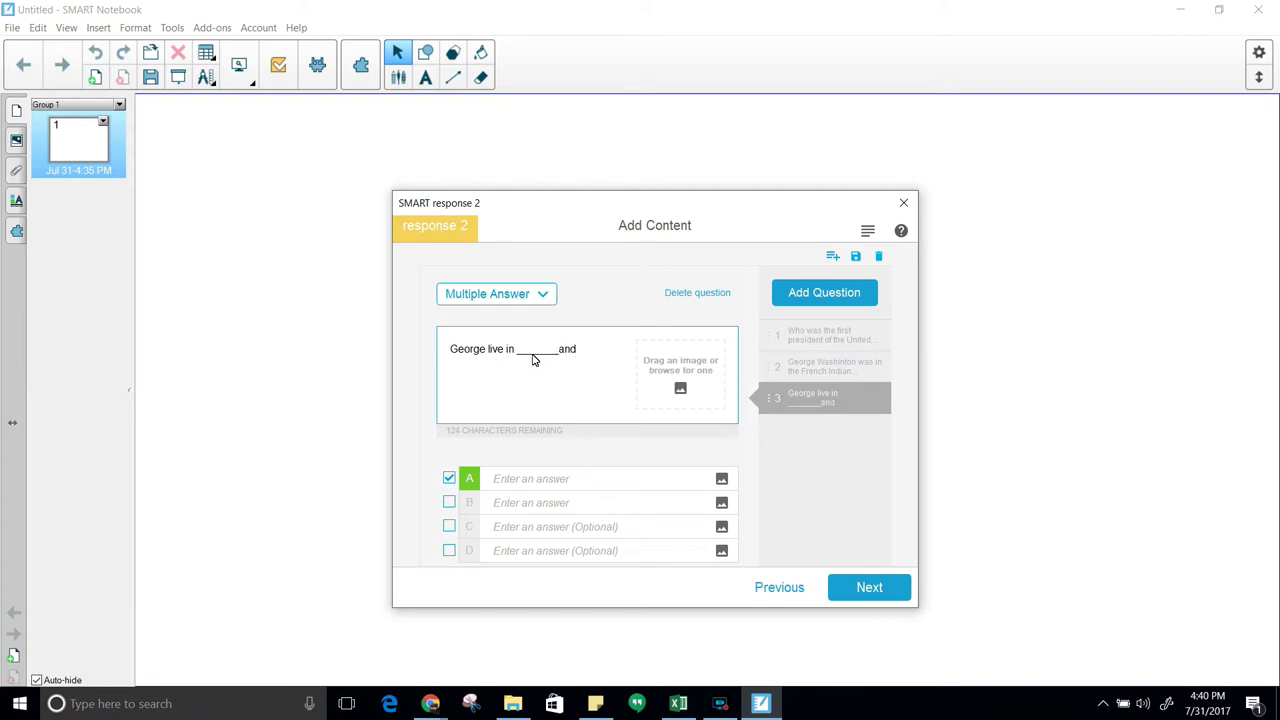
text( his b)
key(BackSpace)
text(home was )
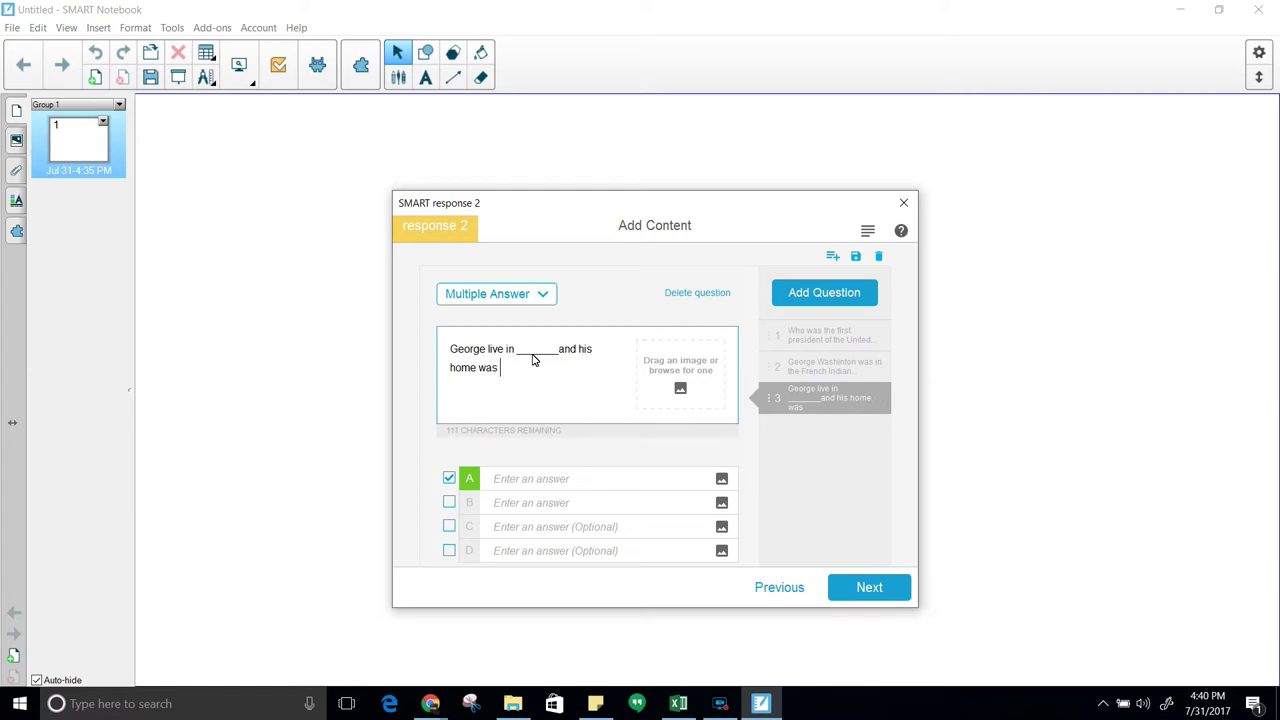
text(neame)
key(BackSpace)
key(BackSpace)
key(BackSpace)
key(BackSpace)
text(amed _________?)
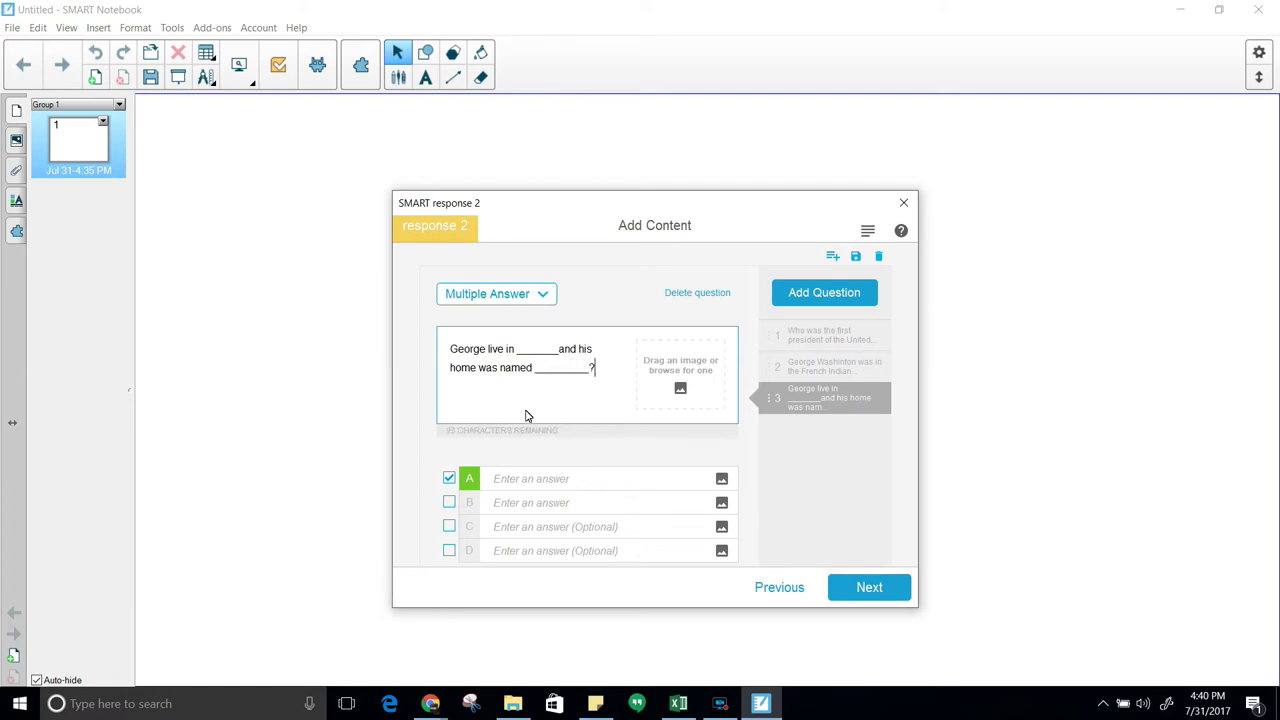
Enter answers Tenessee, The Hermitage, Virginia and Mt. Vernon for question 3
click(535, 481)
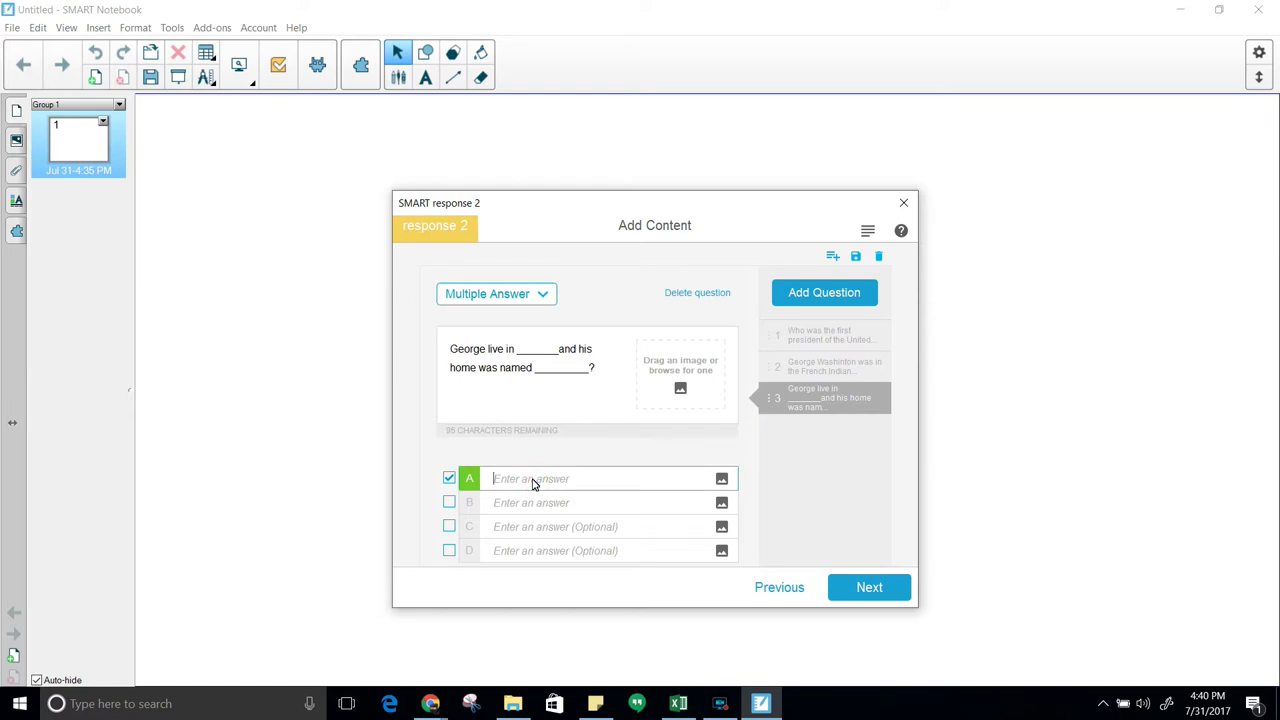
text(Tenessee)
click(517, 505)
text(The)
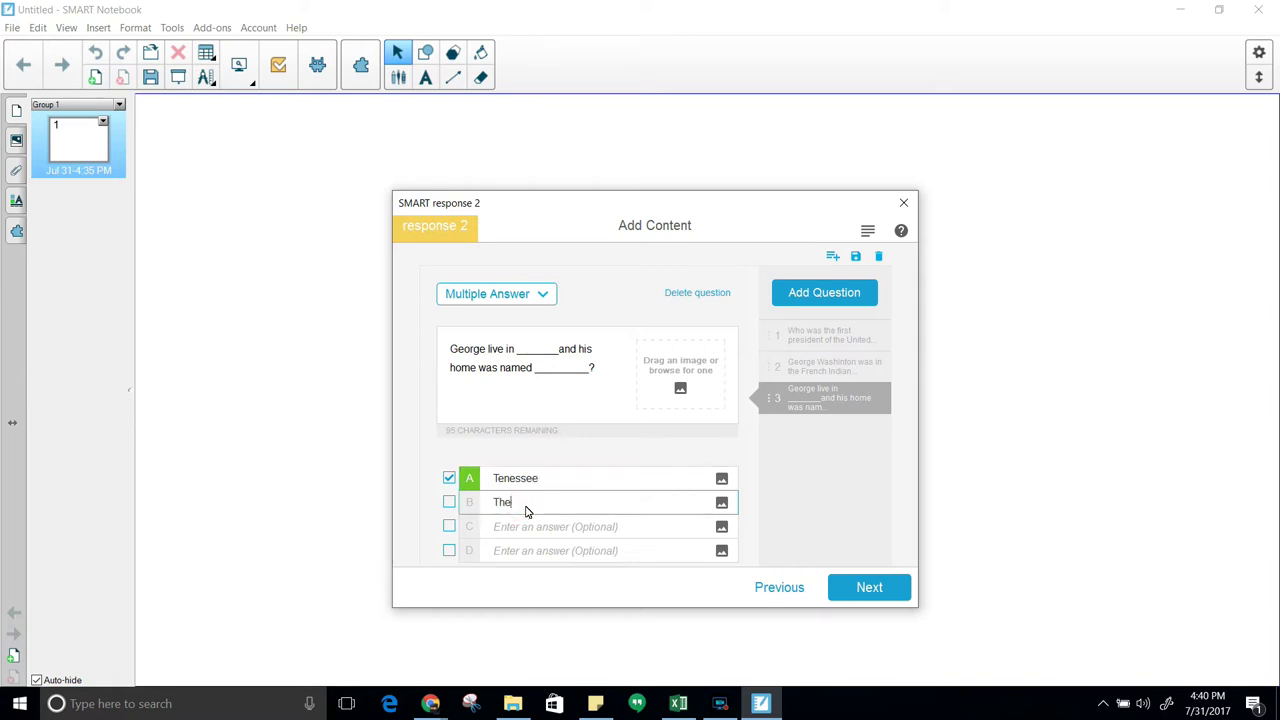
text( Hermitage)
click(515, 533)
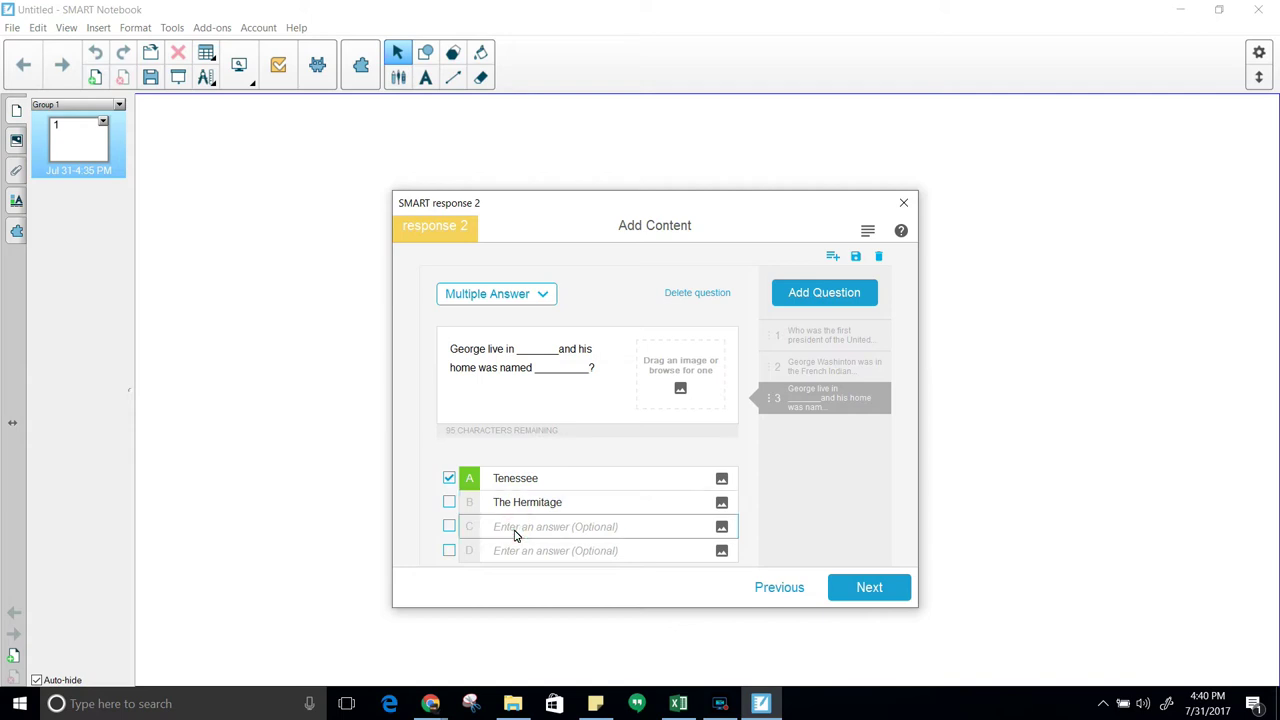
text(Virginia)
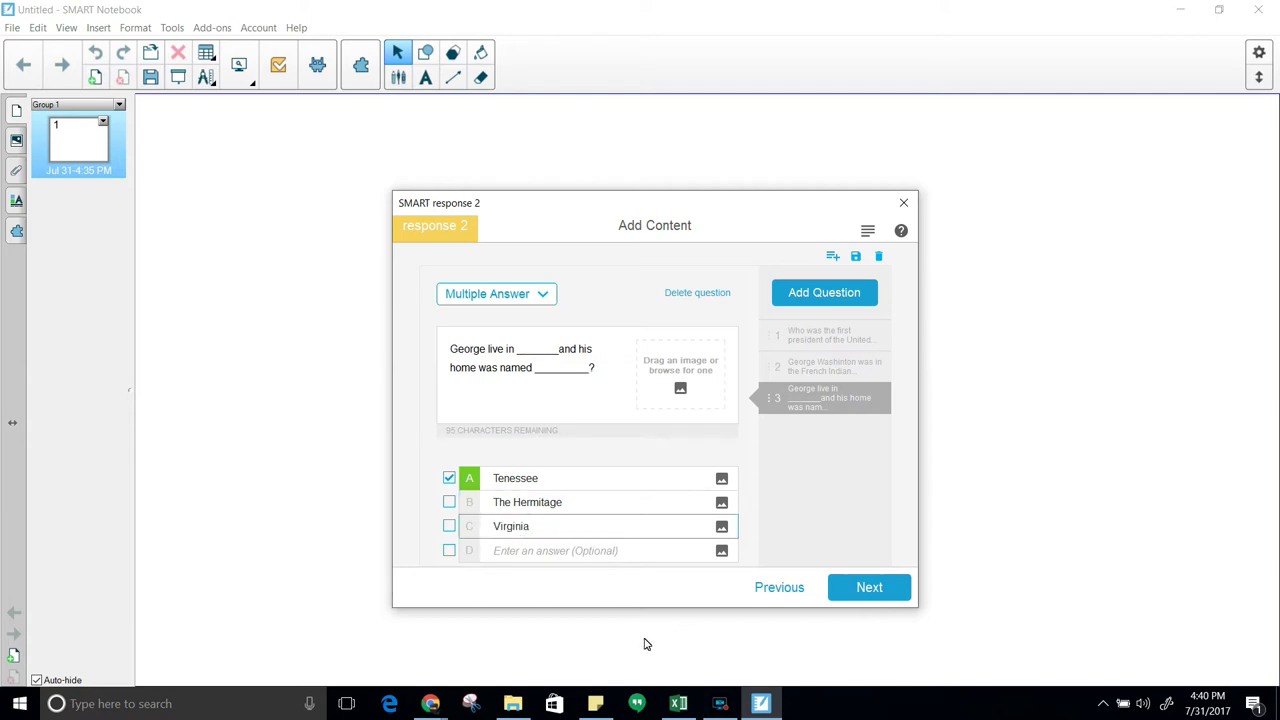
click(592, 556)
text(Mt)
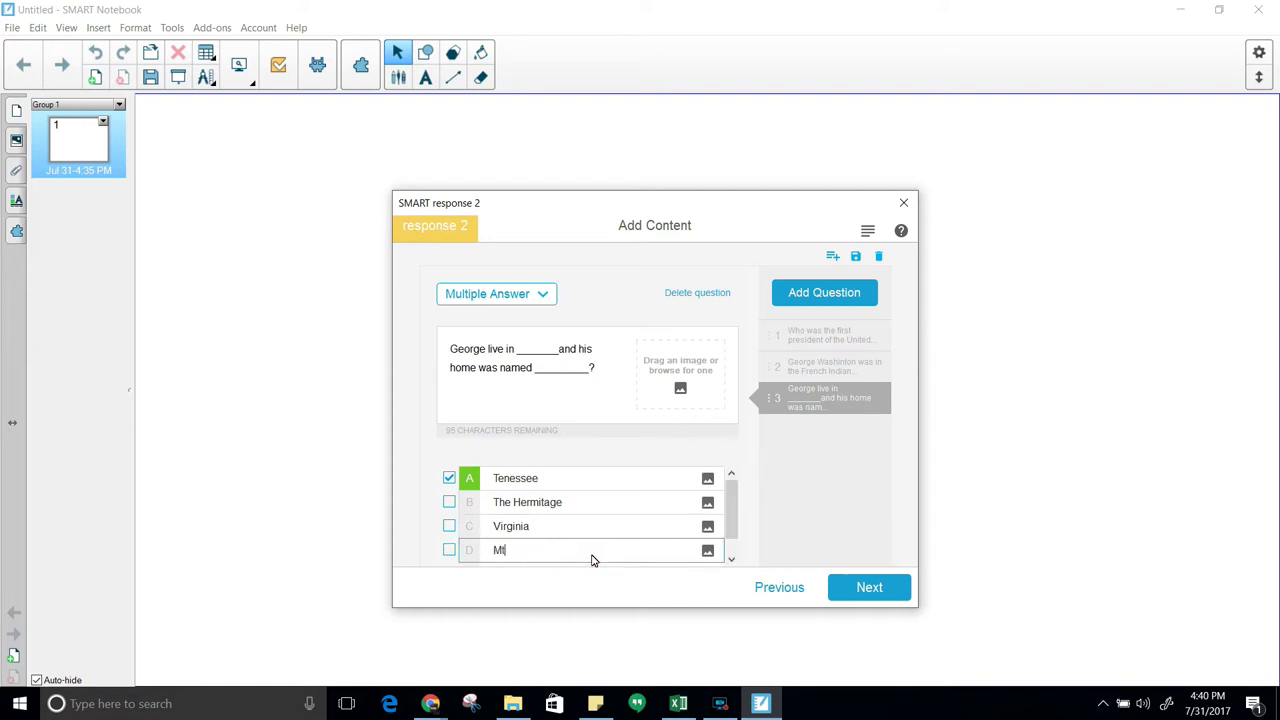
text(. Vernon)
Mark Virginia and Mt. Vernon correct, untick Tenessee, and add question 4
click(447, 526)
click(448, 550)
click(449, 478)
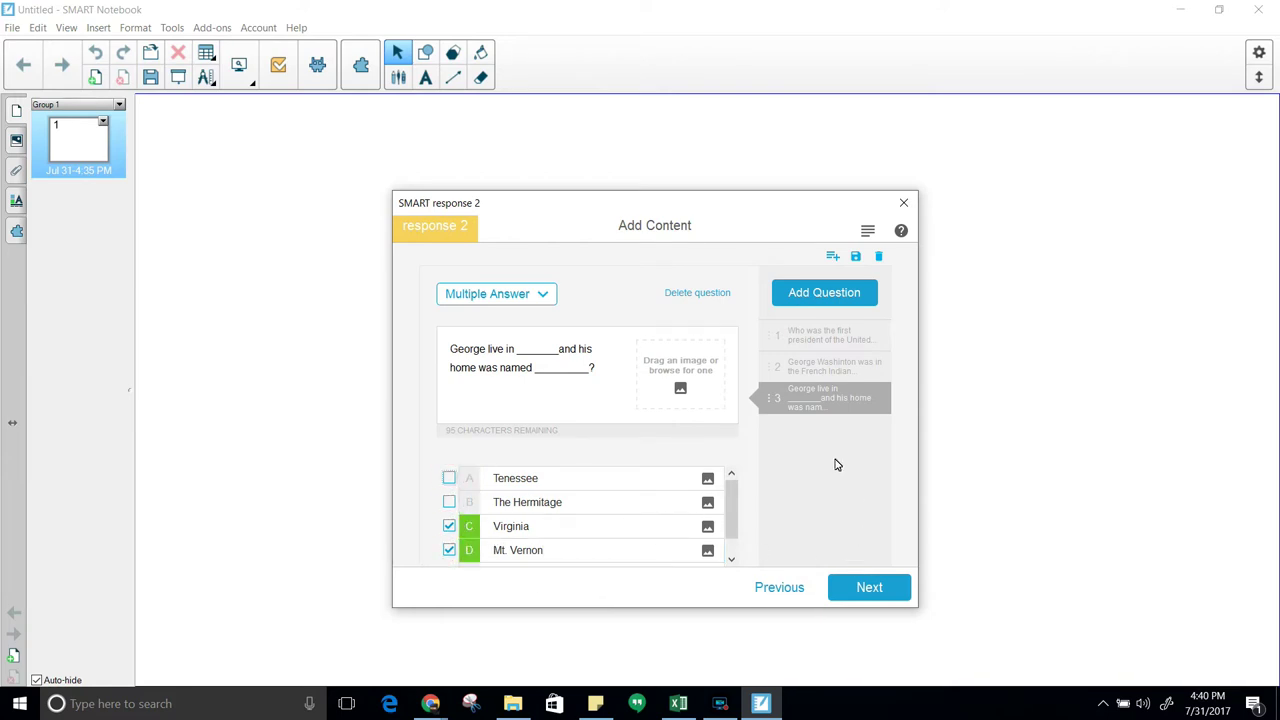
click(820, 293)
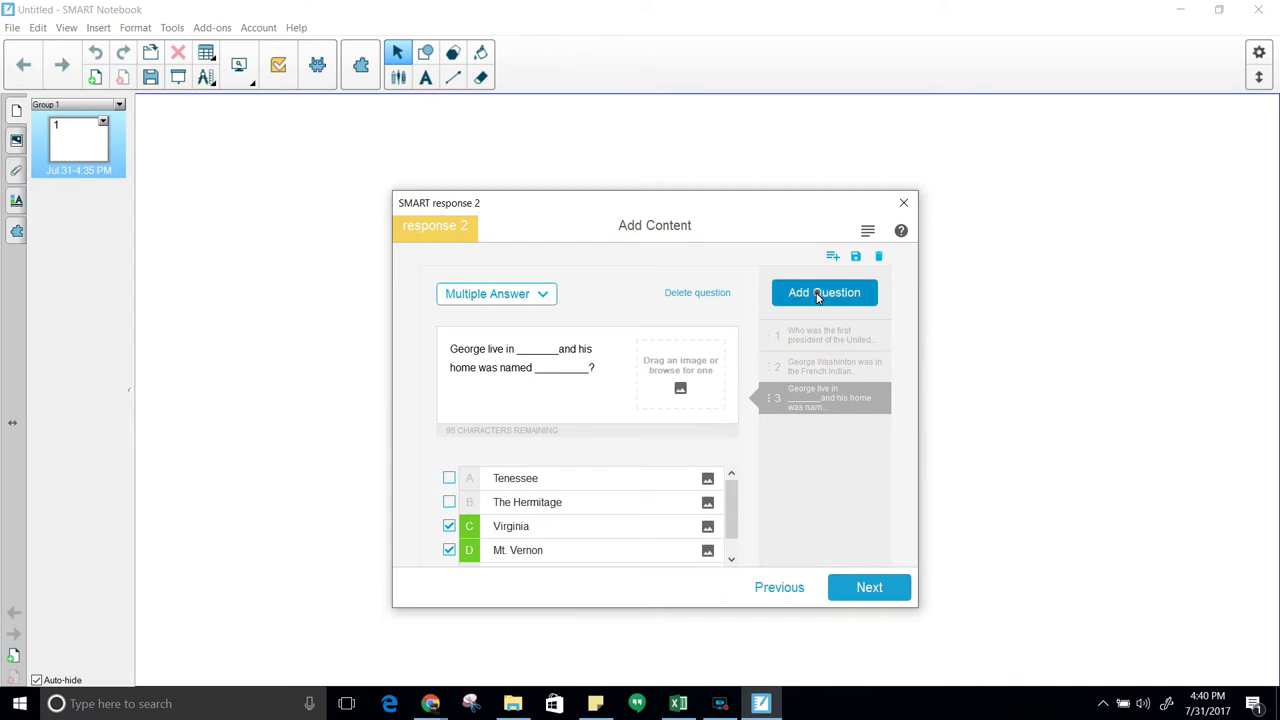
click(542, 296)
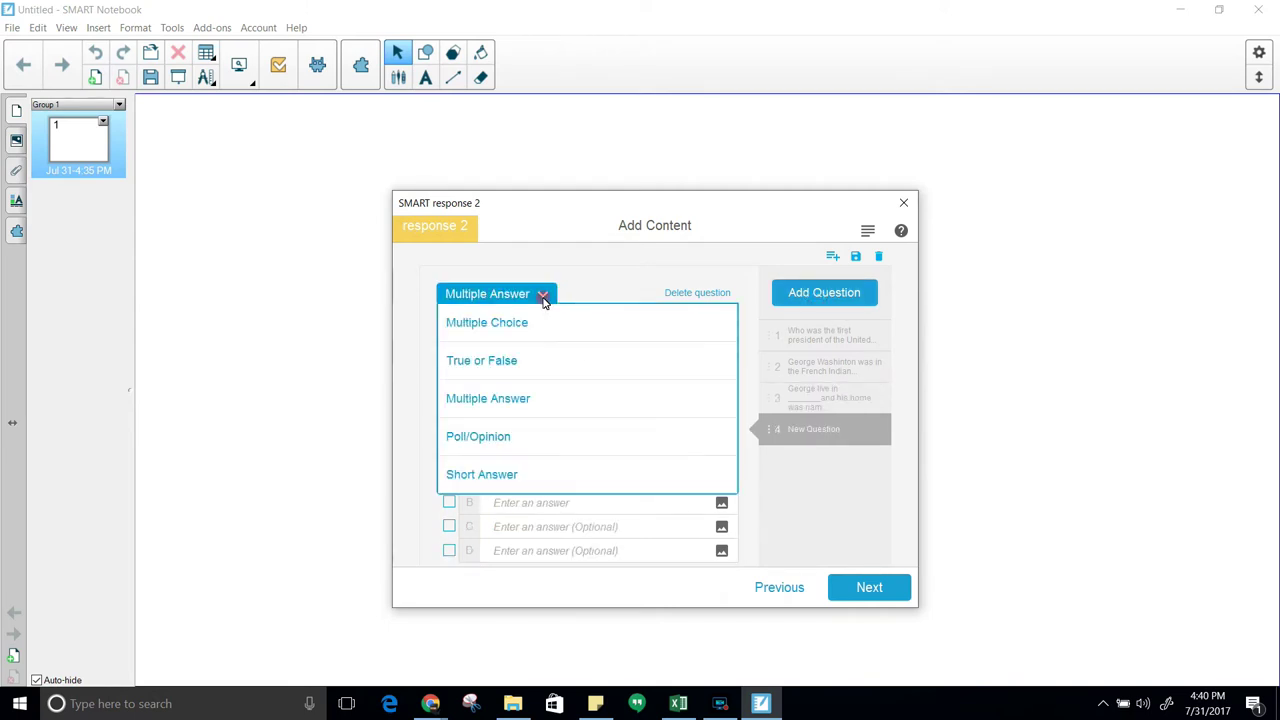
Make question 4 a Poll/Opinion asking 'Was George Washington a good president?'
click(546, 449)
click(517, 349)
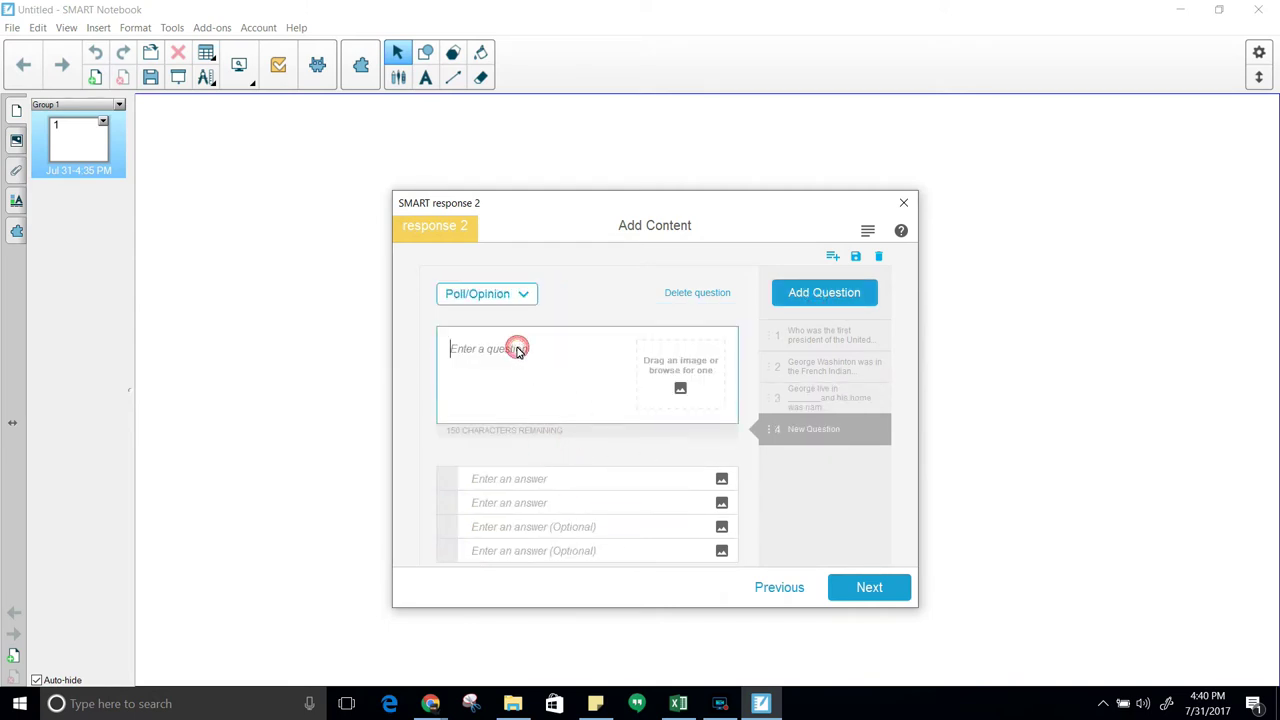
text(Was)
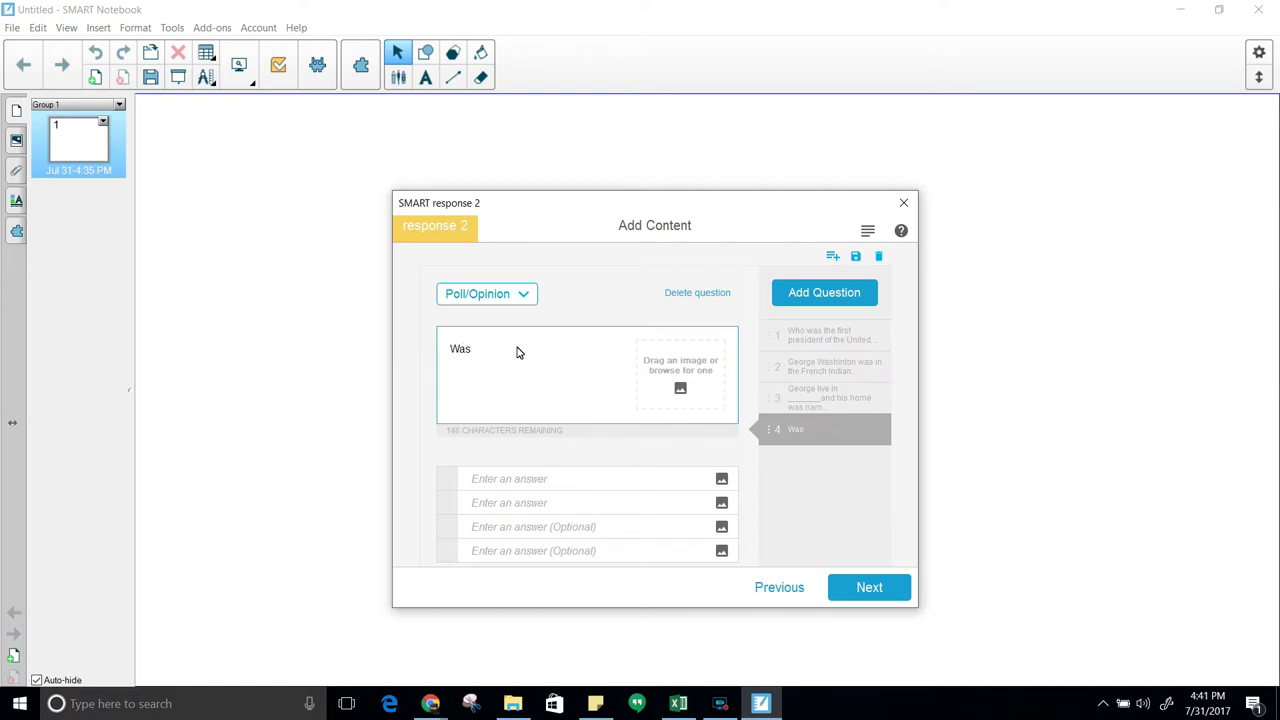
text( George Washinton)
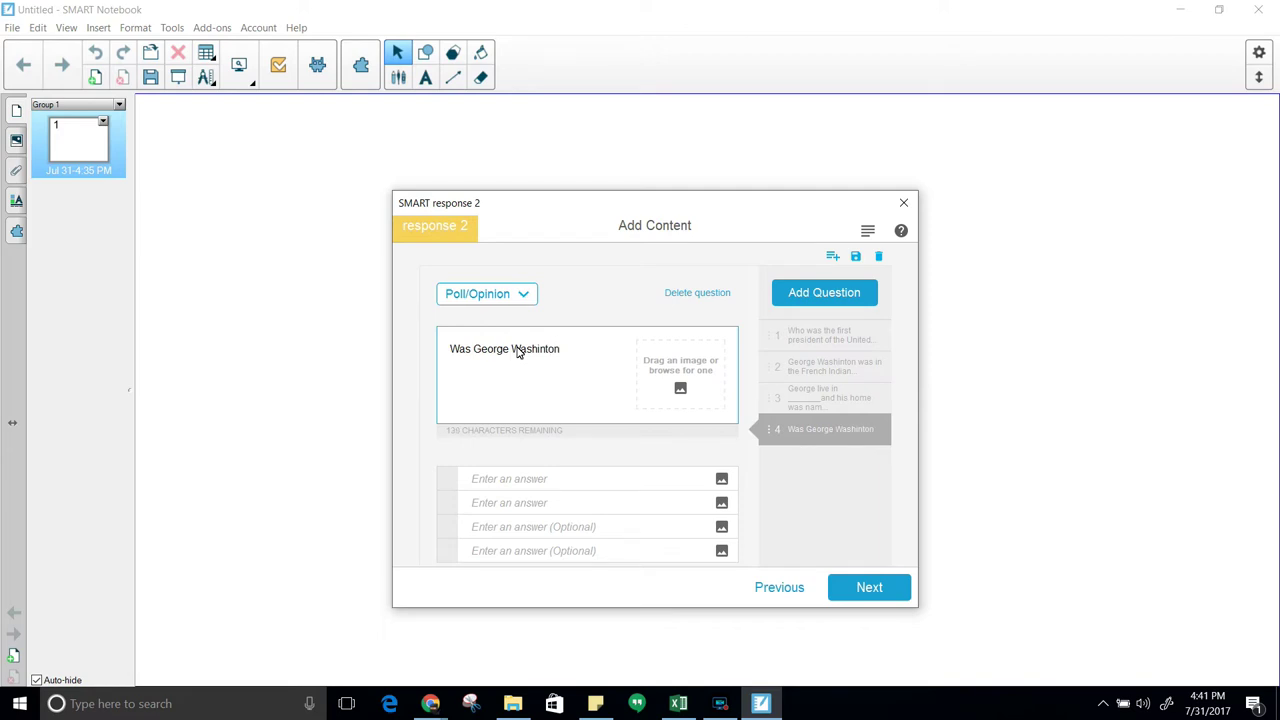
key(BackSpace)
key(BackSpace)
key(BackSpace)
text(gton a )
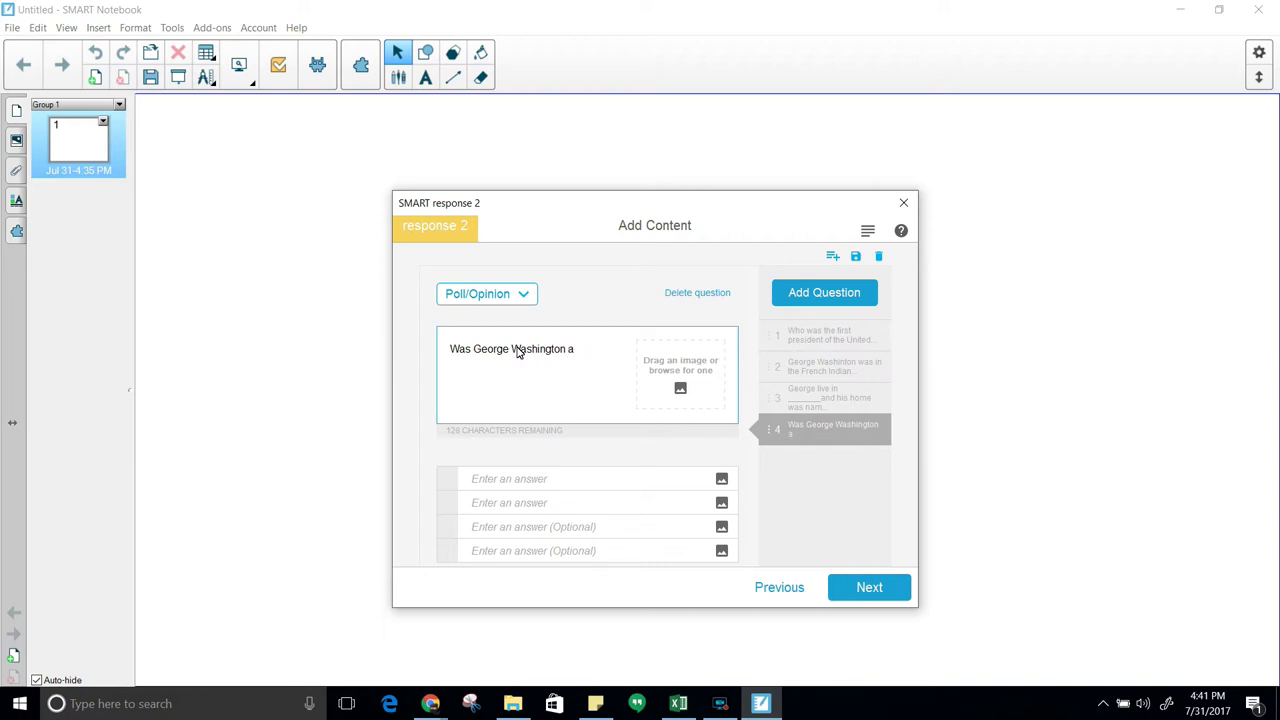
text(good president?)
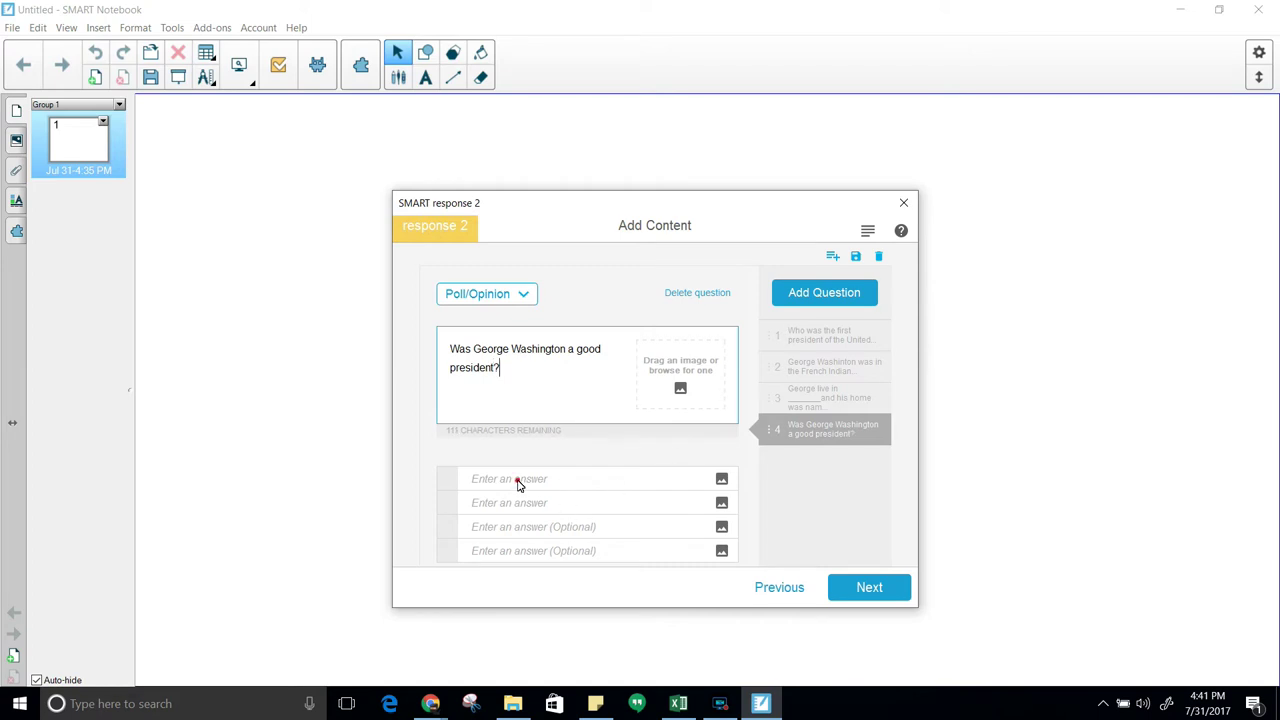
Enter the poll answers Yes, No and I don't know
click(517, 480)
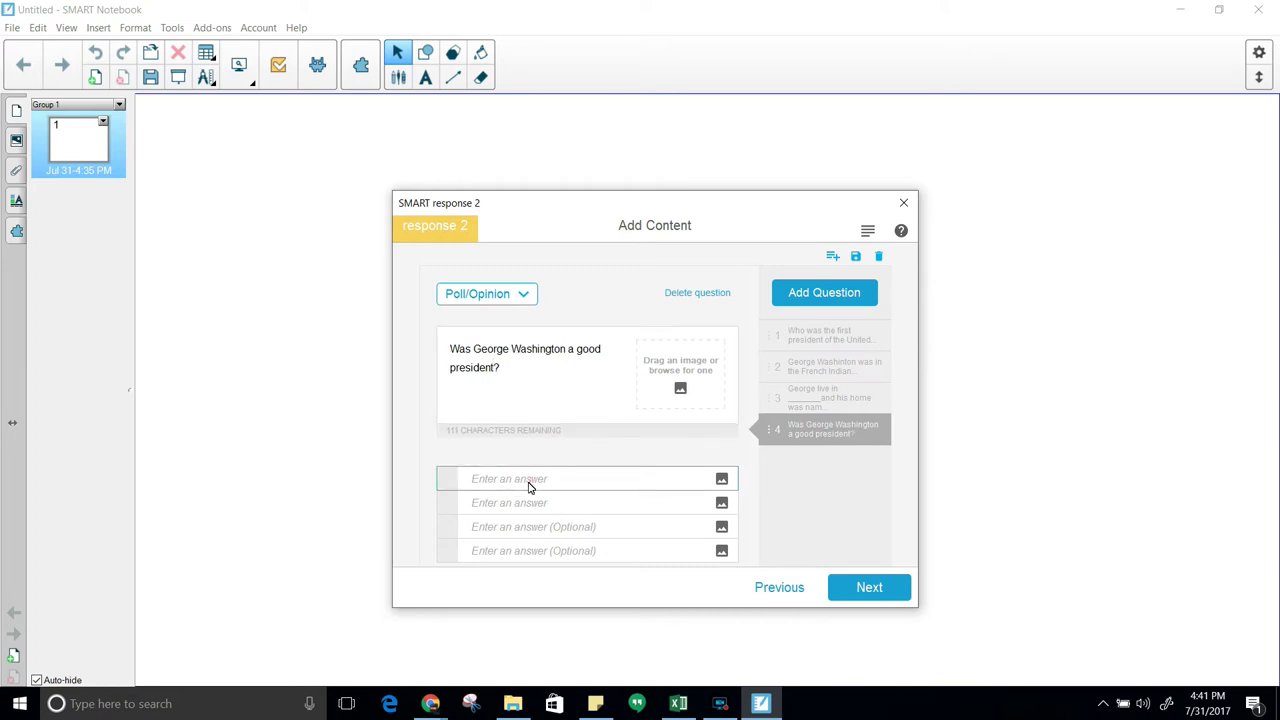
text(Yes)
click(522, 506)
text(N)
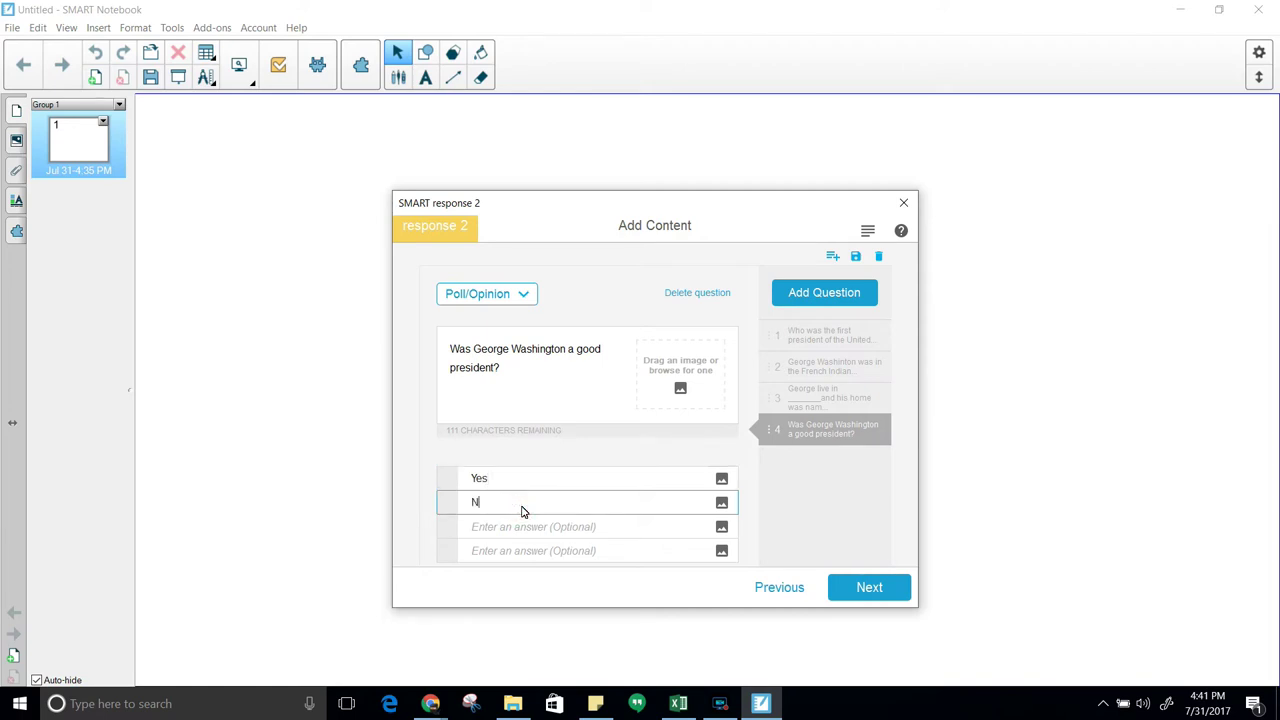
text(o)
click(525, 528)
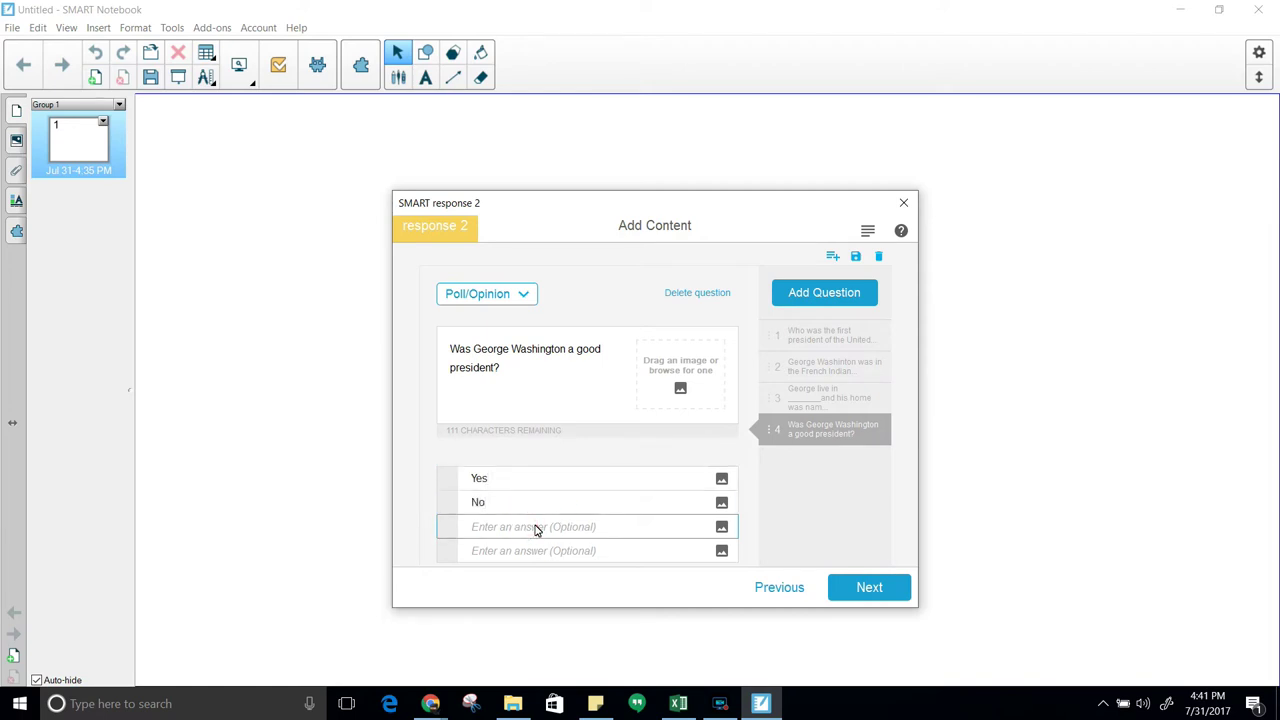
text(I don't know)
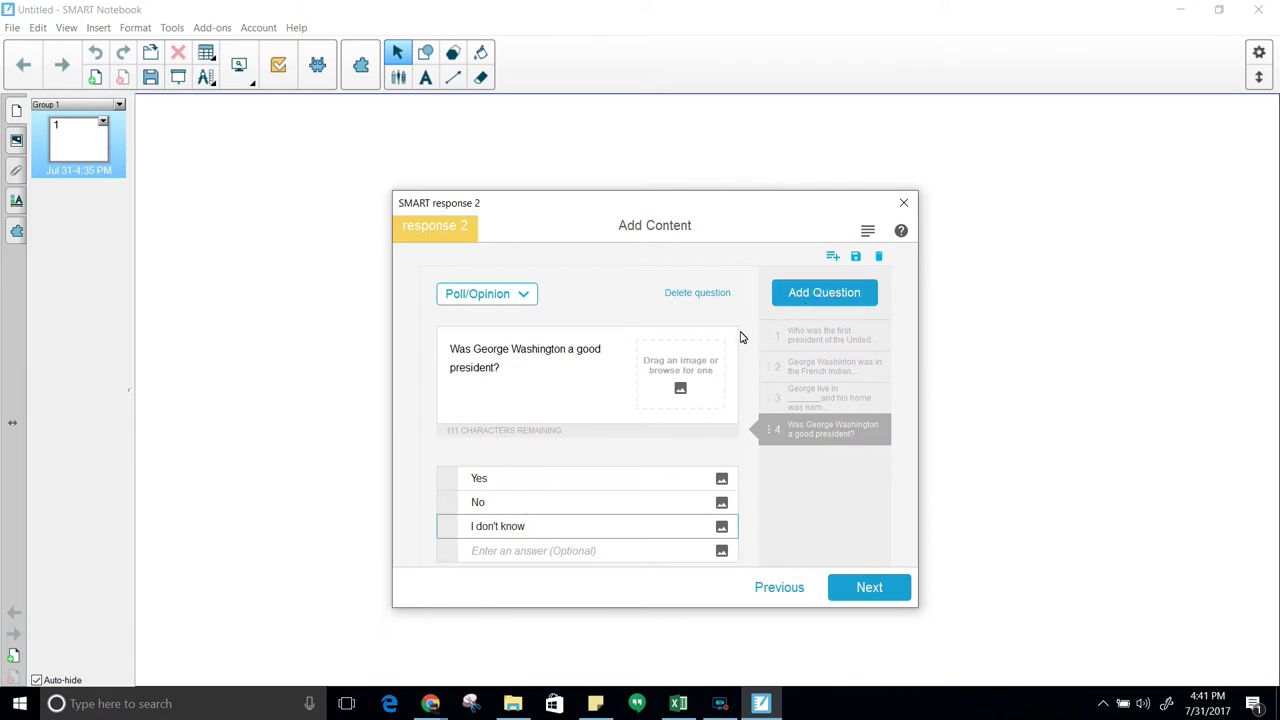
Add Short Answer question 5: 'Who was George Washintons's wife?'
click(822, 296)
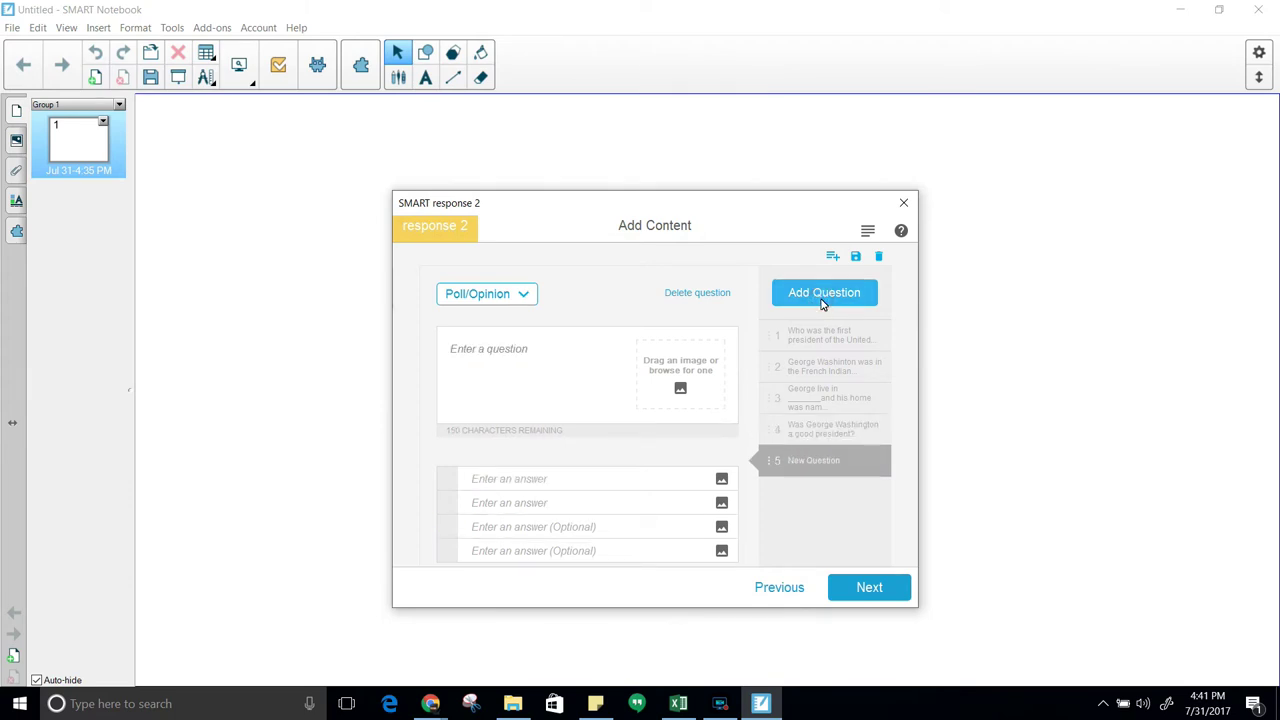
click(523, 293)
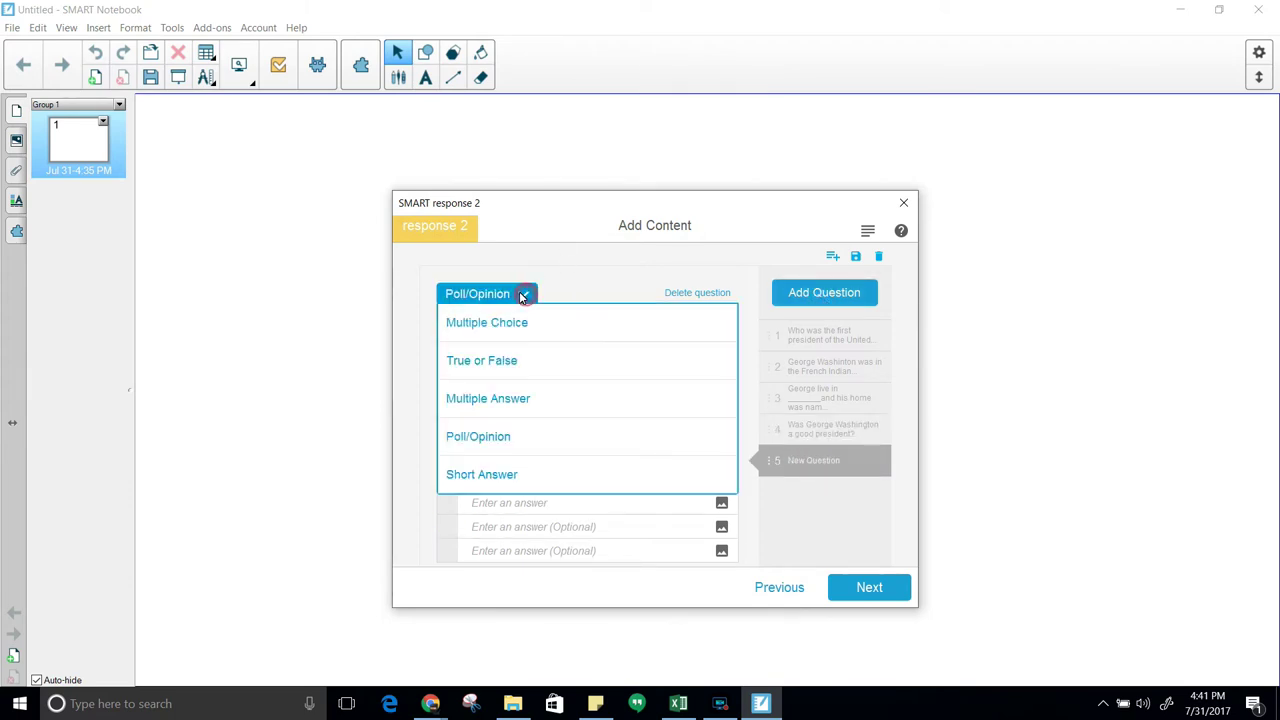
click(474, 478)
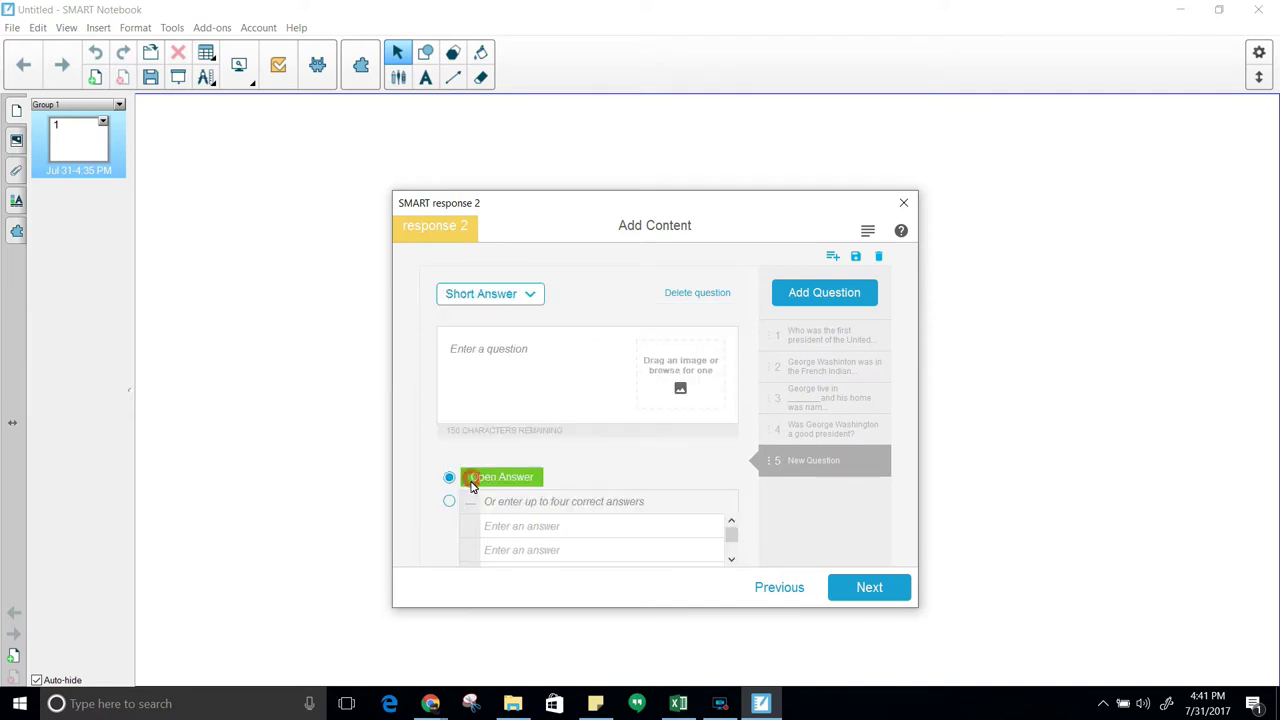
click(515, 348)
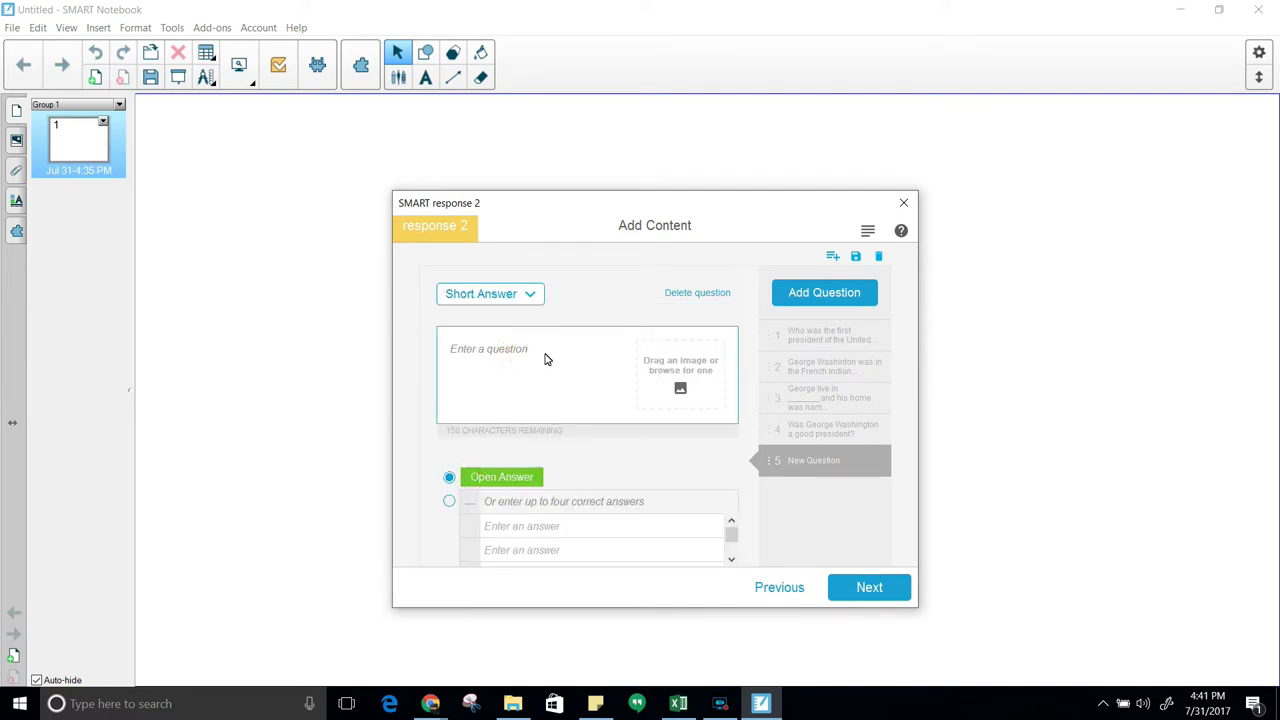
text(Who was  George Washint)
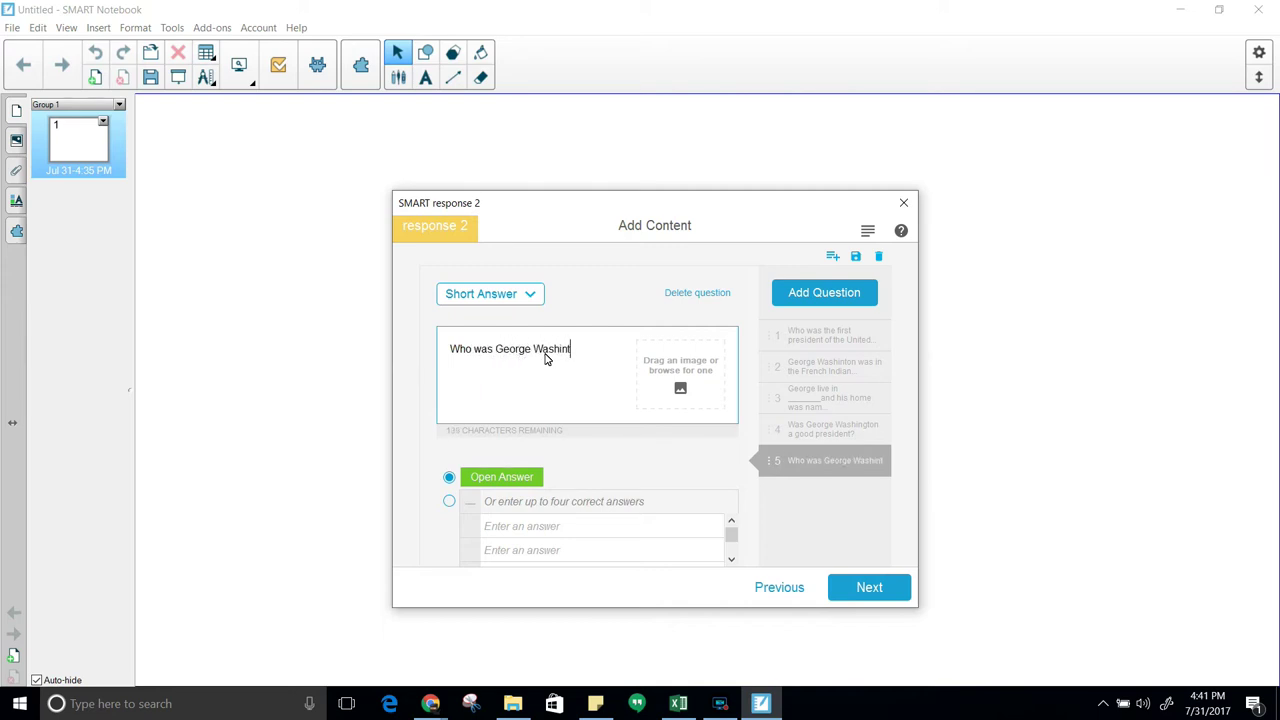
text(ons's)
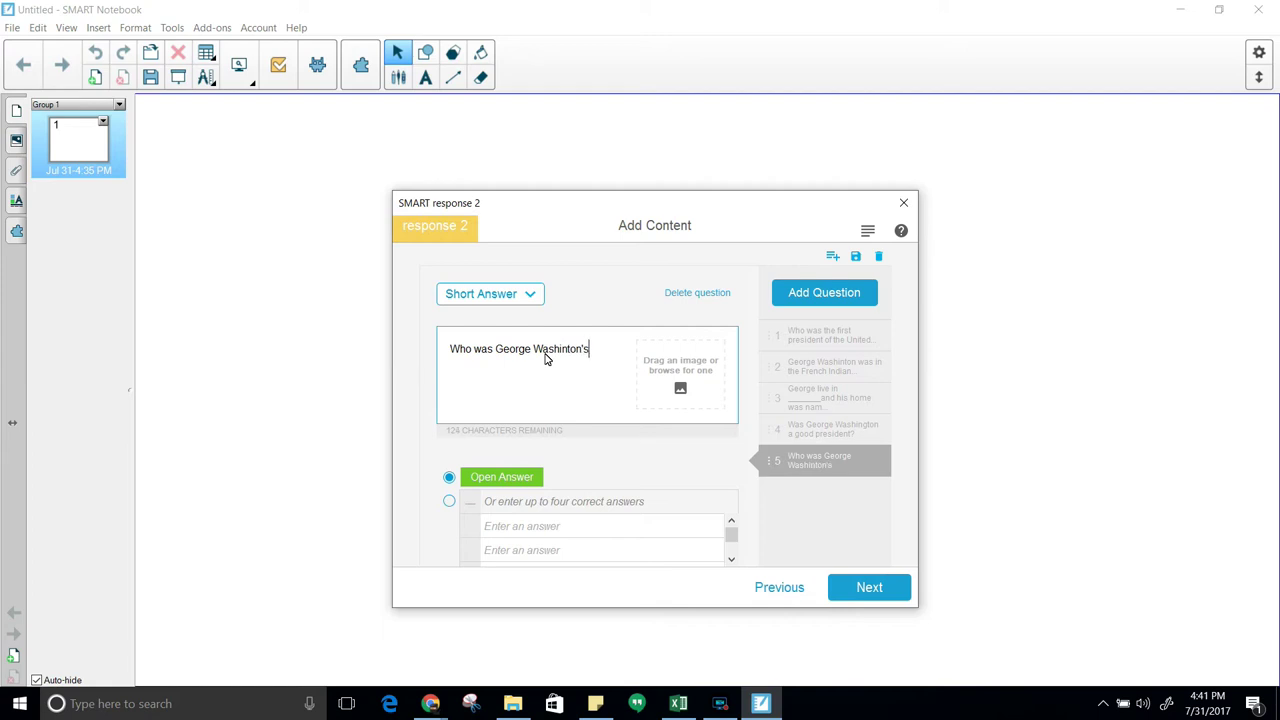
text( wife?)
click(546, 505)
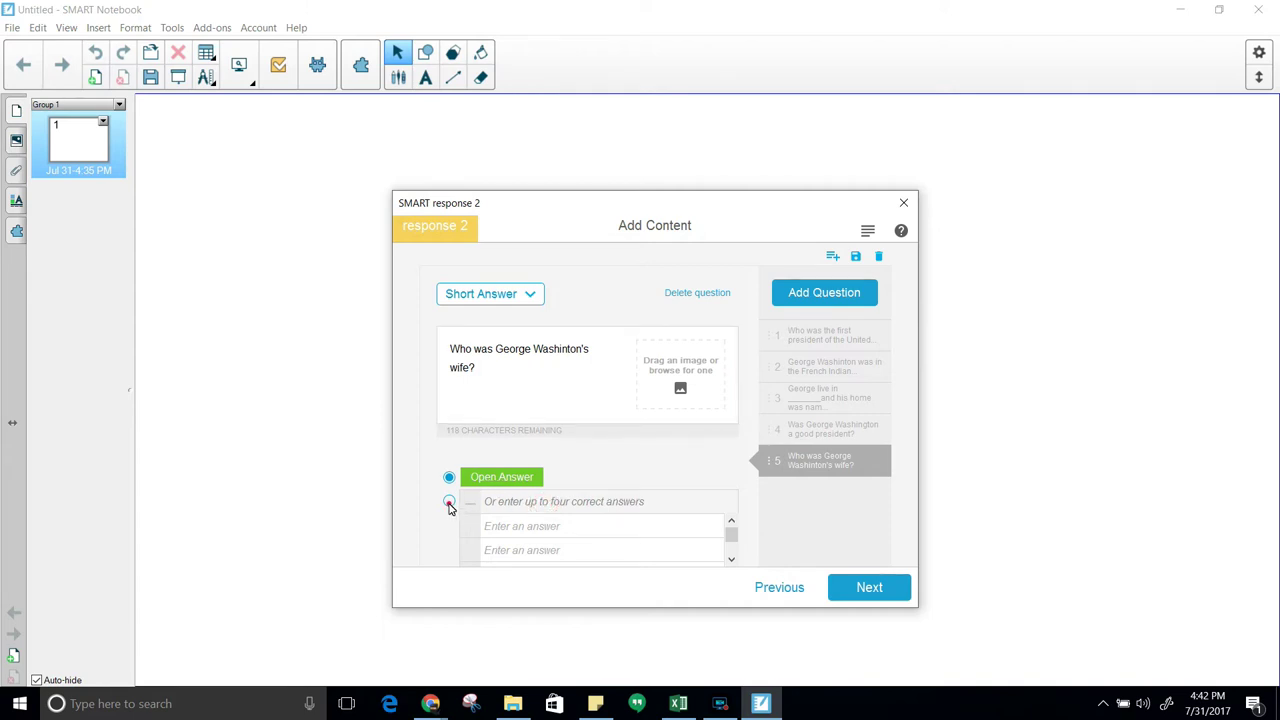
Accept Martha Washinton as the exact correct answer and move on to Review Content
click(449, 501)
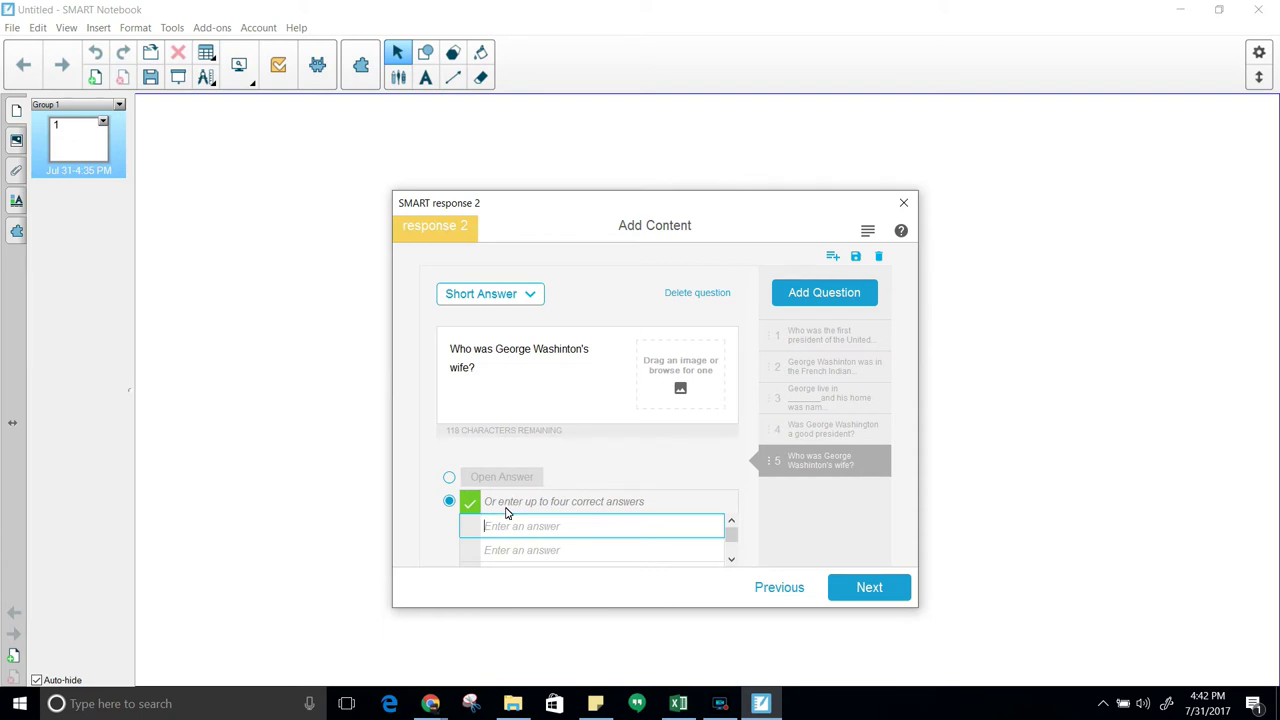
text(Martha Washinton)
click(874, 590)
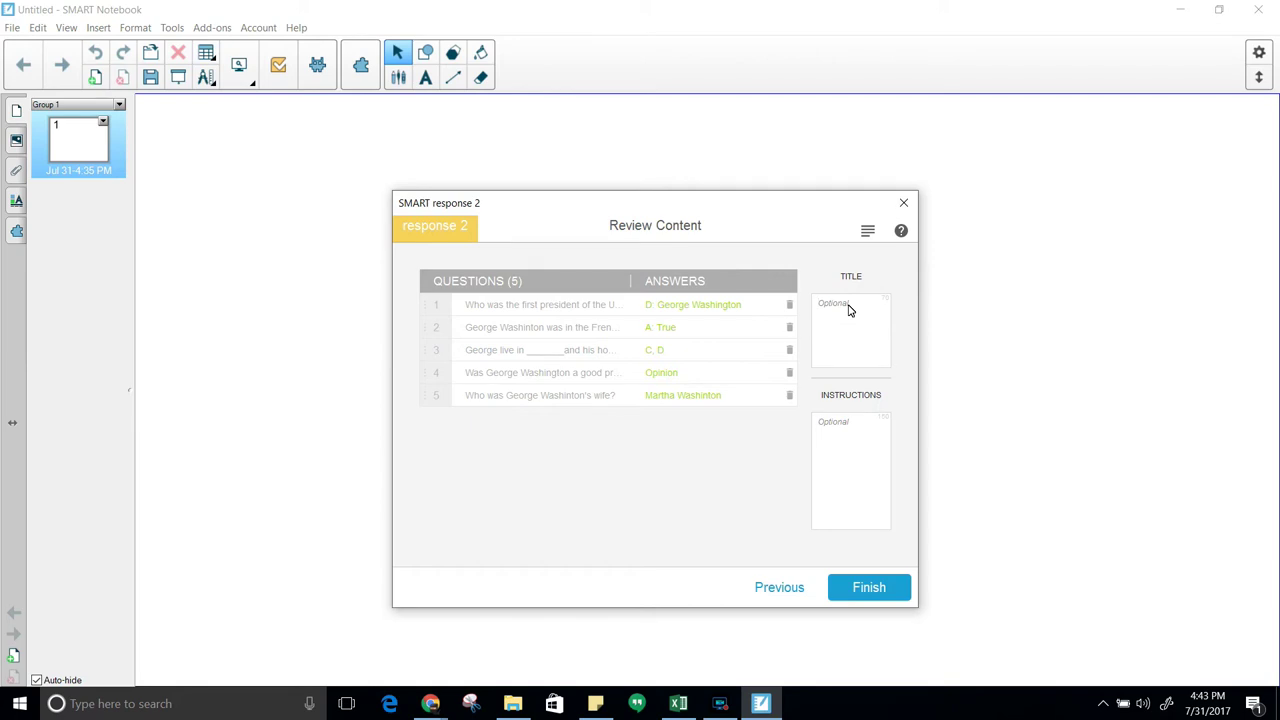
Enter title 'All about George Washington' and instructions 'Complete all questions and submit'
text(ALl about George Washington)
click(853, 430)
text(c)
text(stions and s)
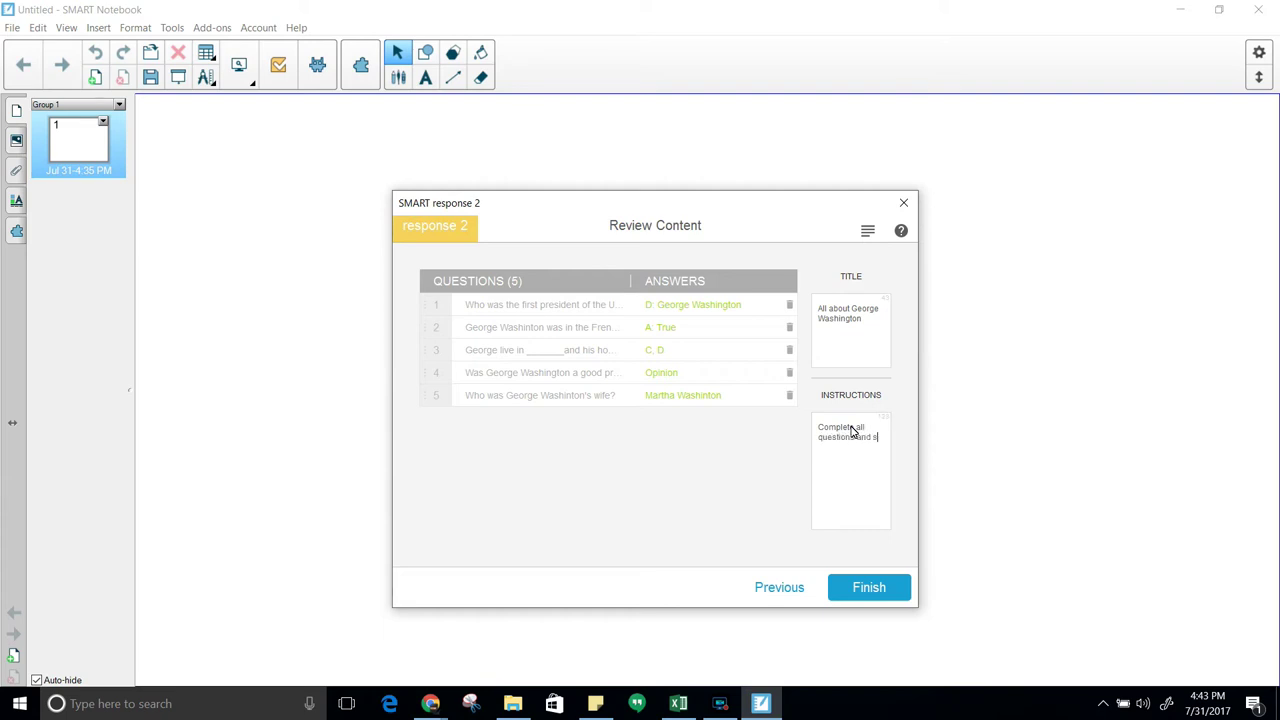
text(u)
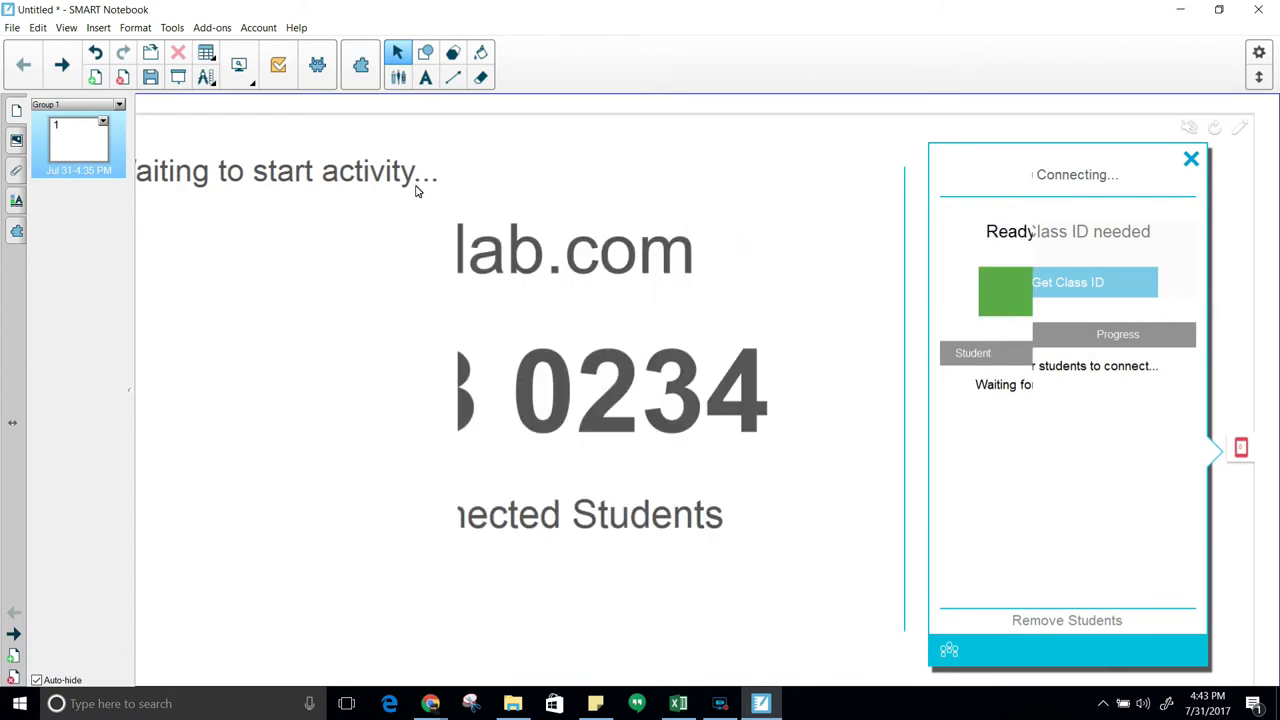
Save the notebook as 'George in review', overwriting the existing George in review.notebook
click(12, 28)
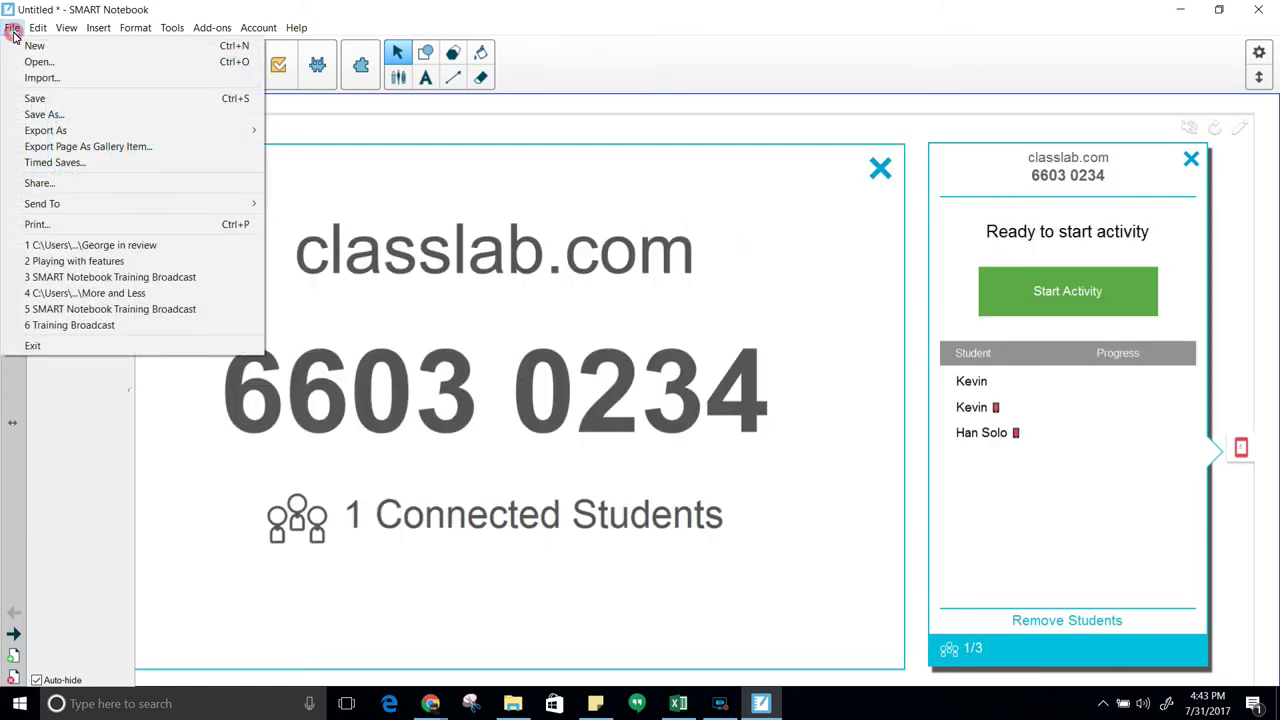
click(55, 118)
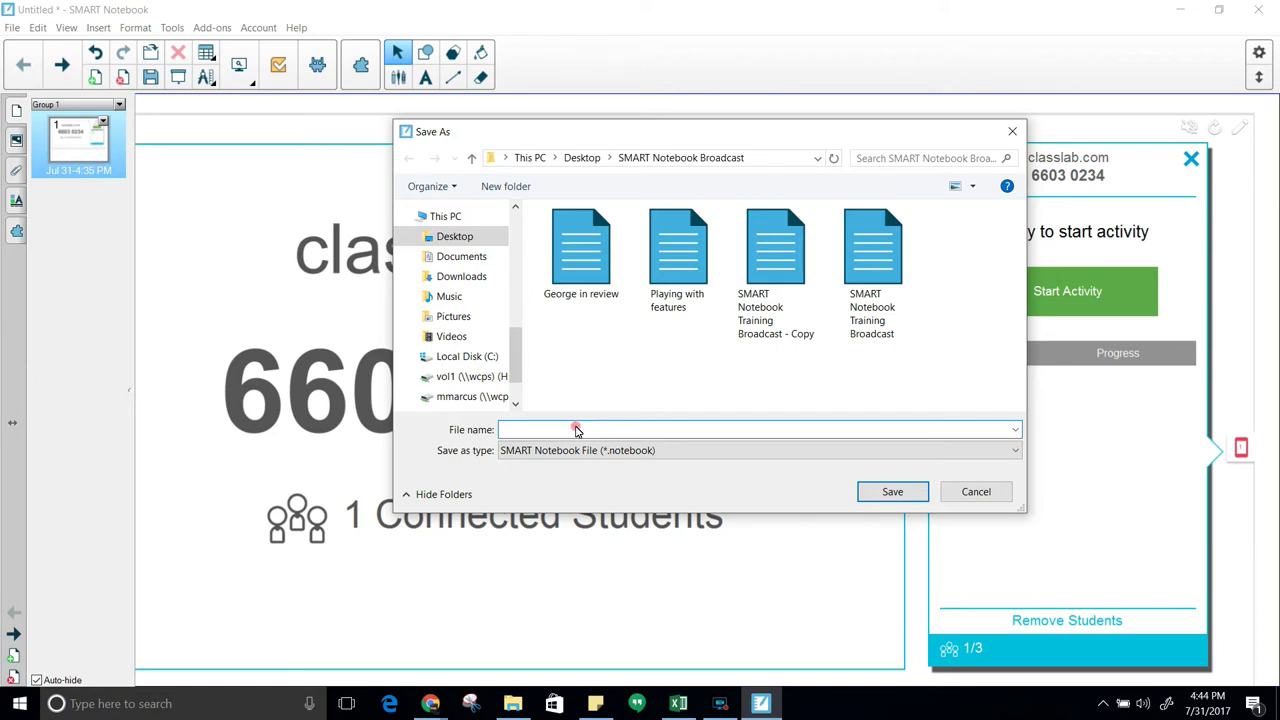
click(578, 276)
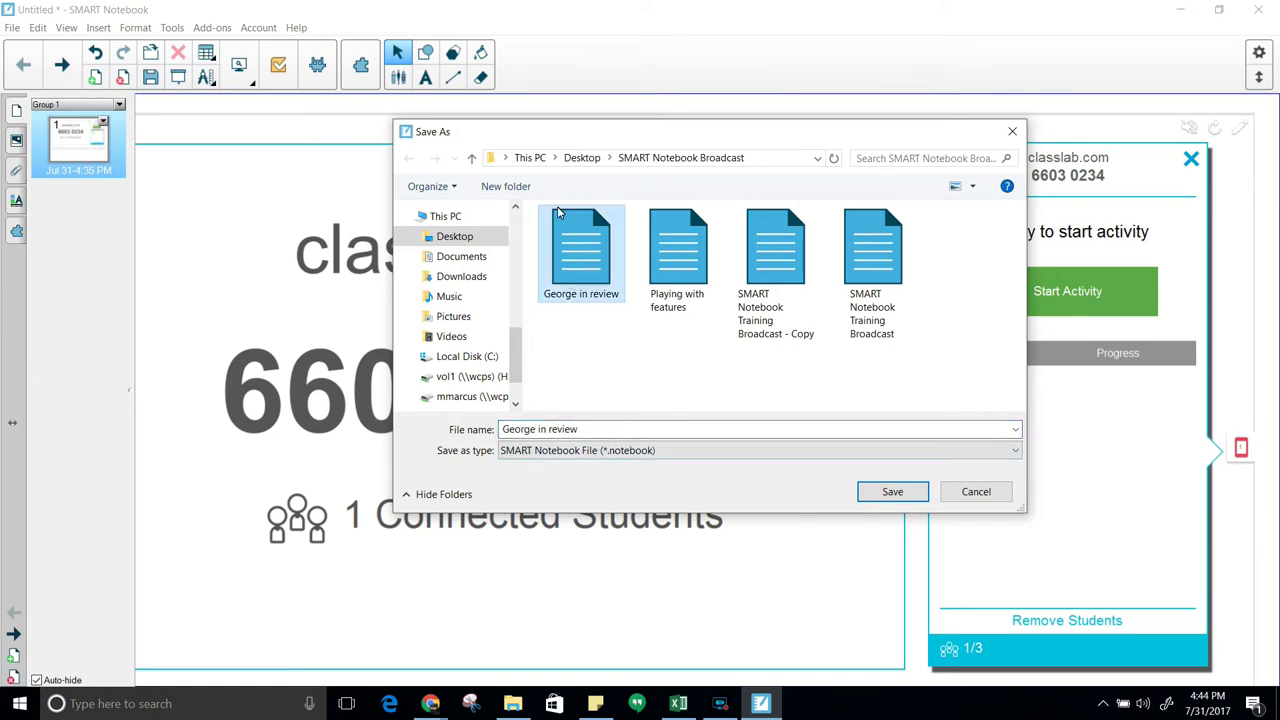
click(895, 500)
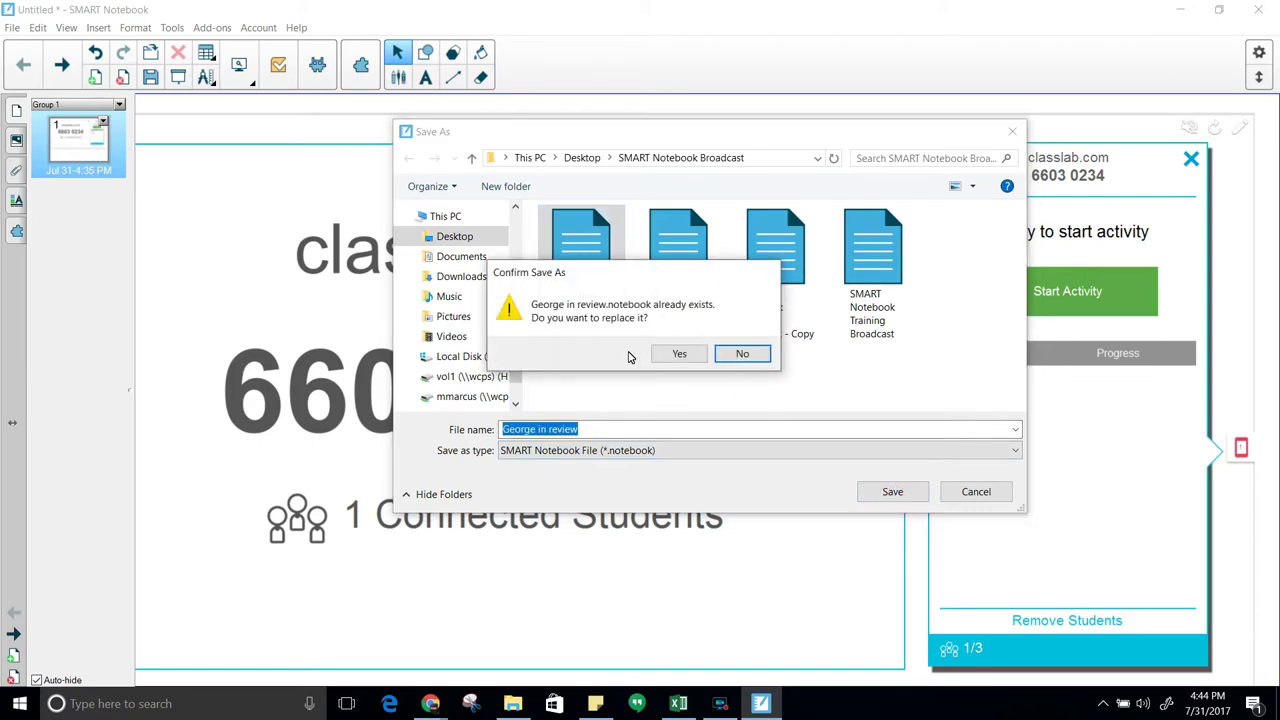
click(680, 356)
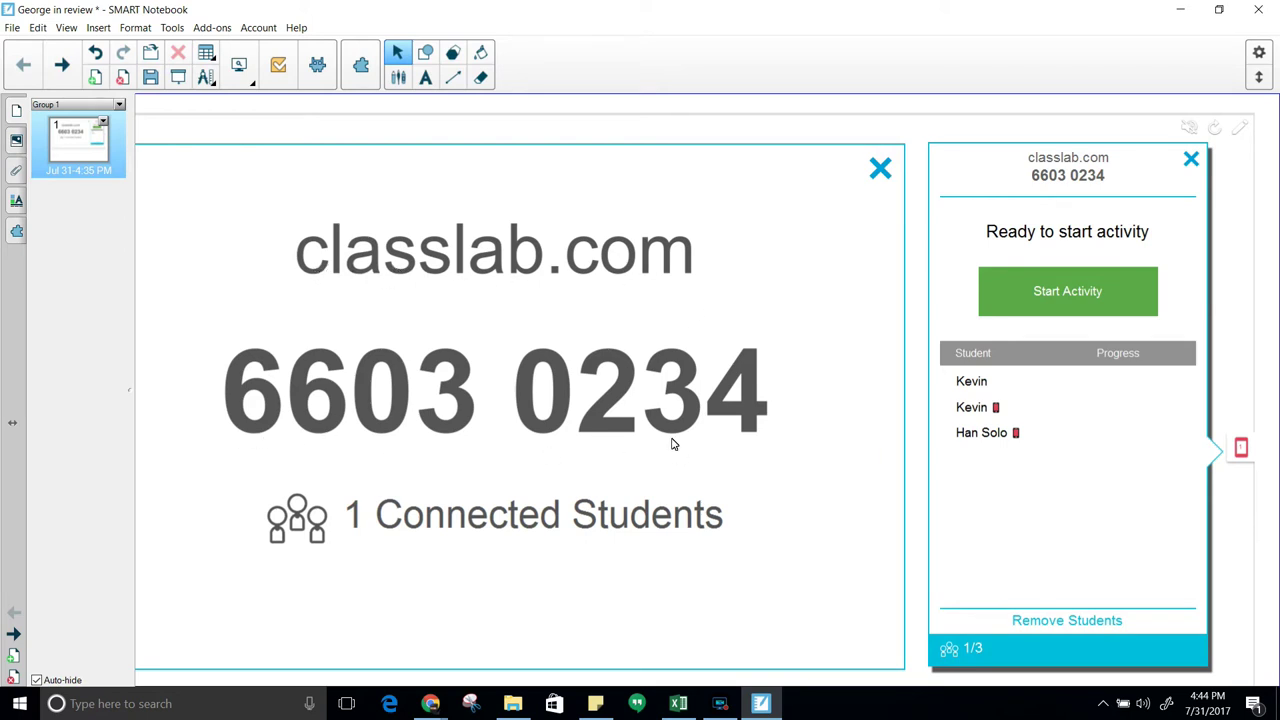
In the student's browser, sign out, confirm leaving the activity, and return to Select Class ID
mouse_move(433, 706)
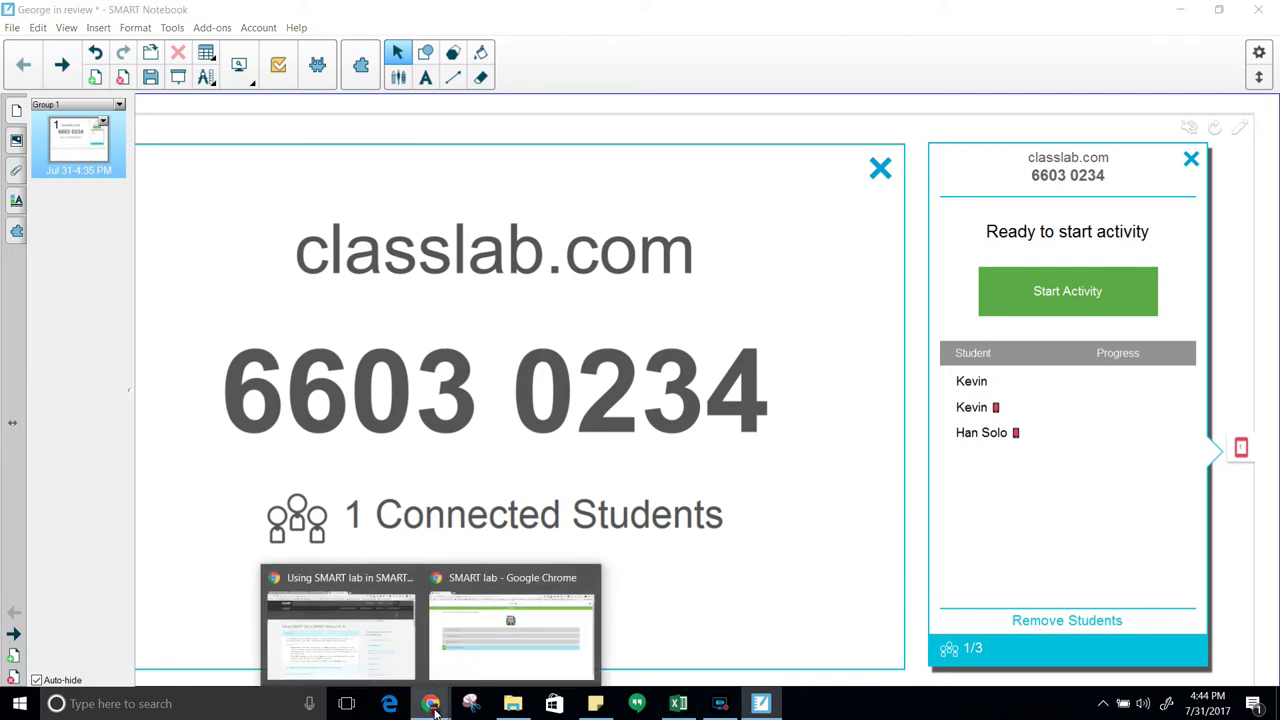
click(514, 661)
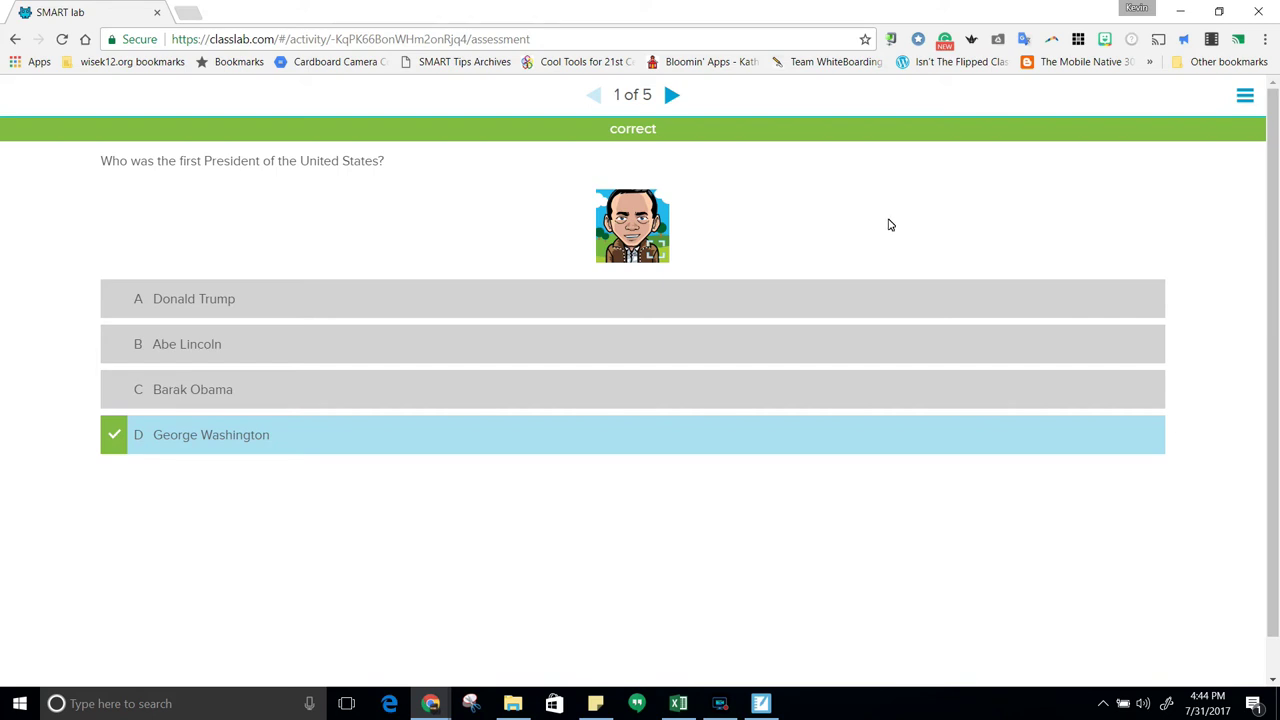
click(1245, 95)
click(1032, 175)
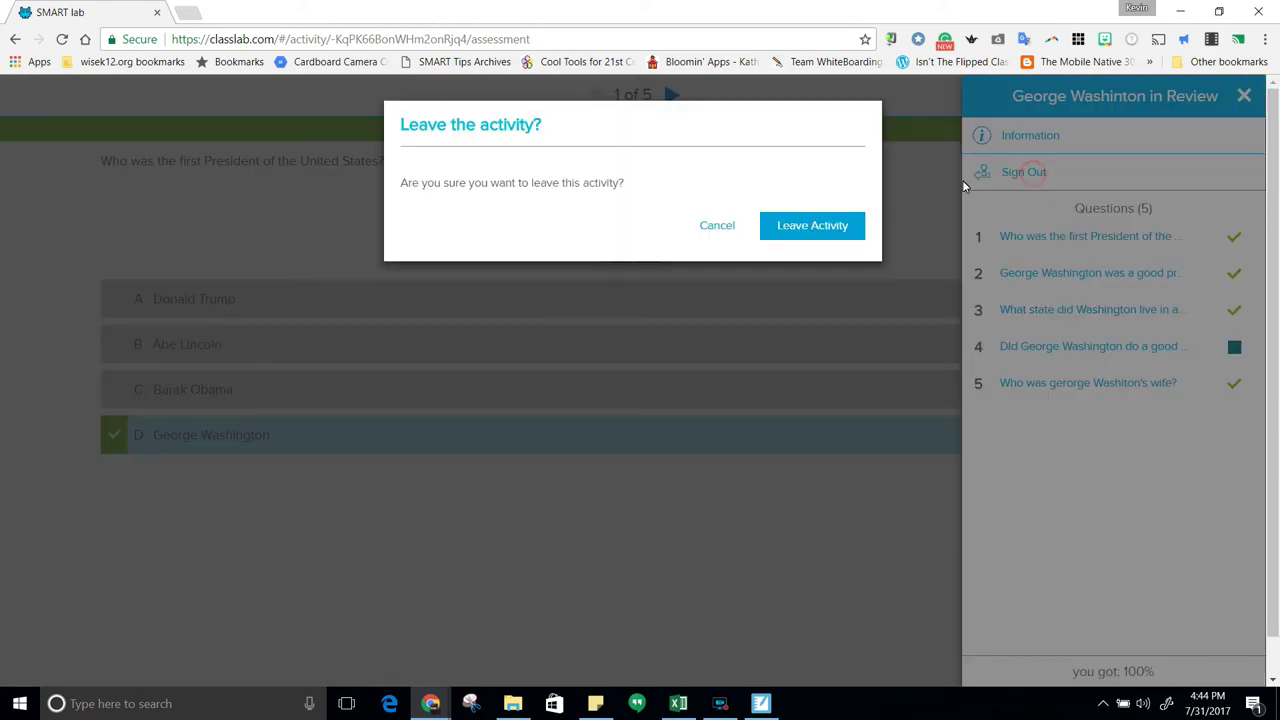
click(797, 227)
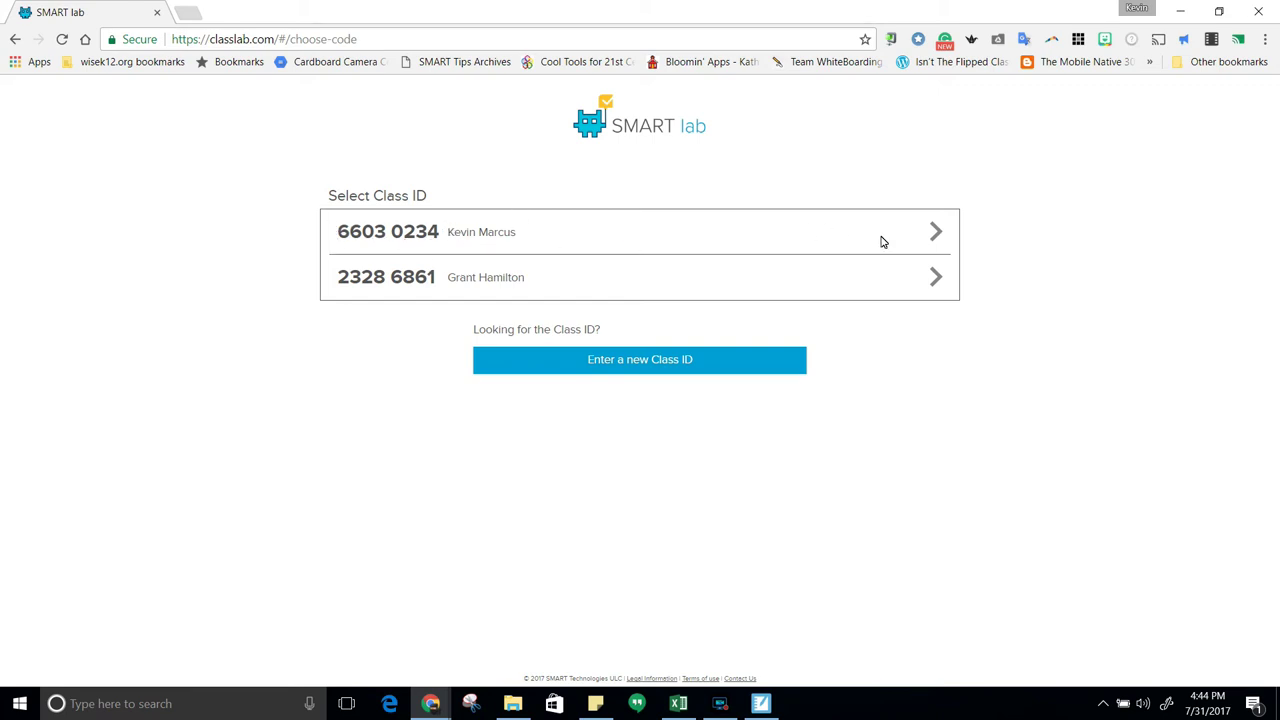
click(932, 232)
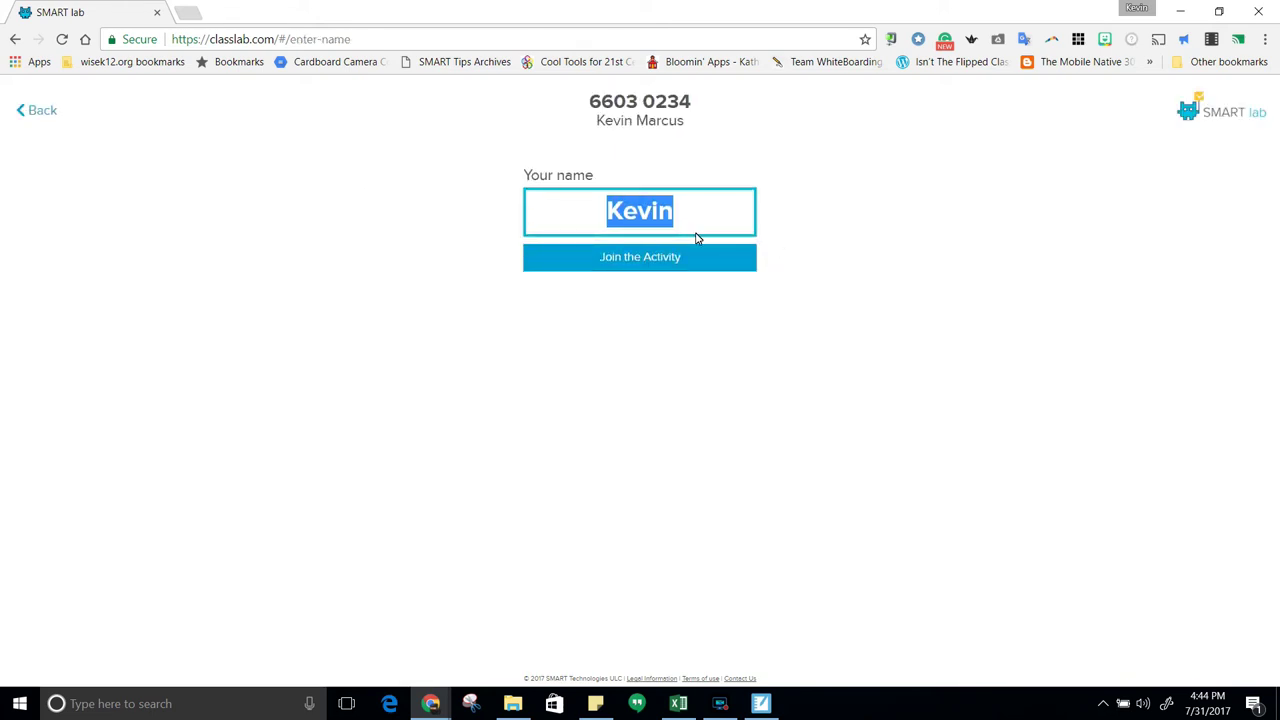
click(42, 111)
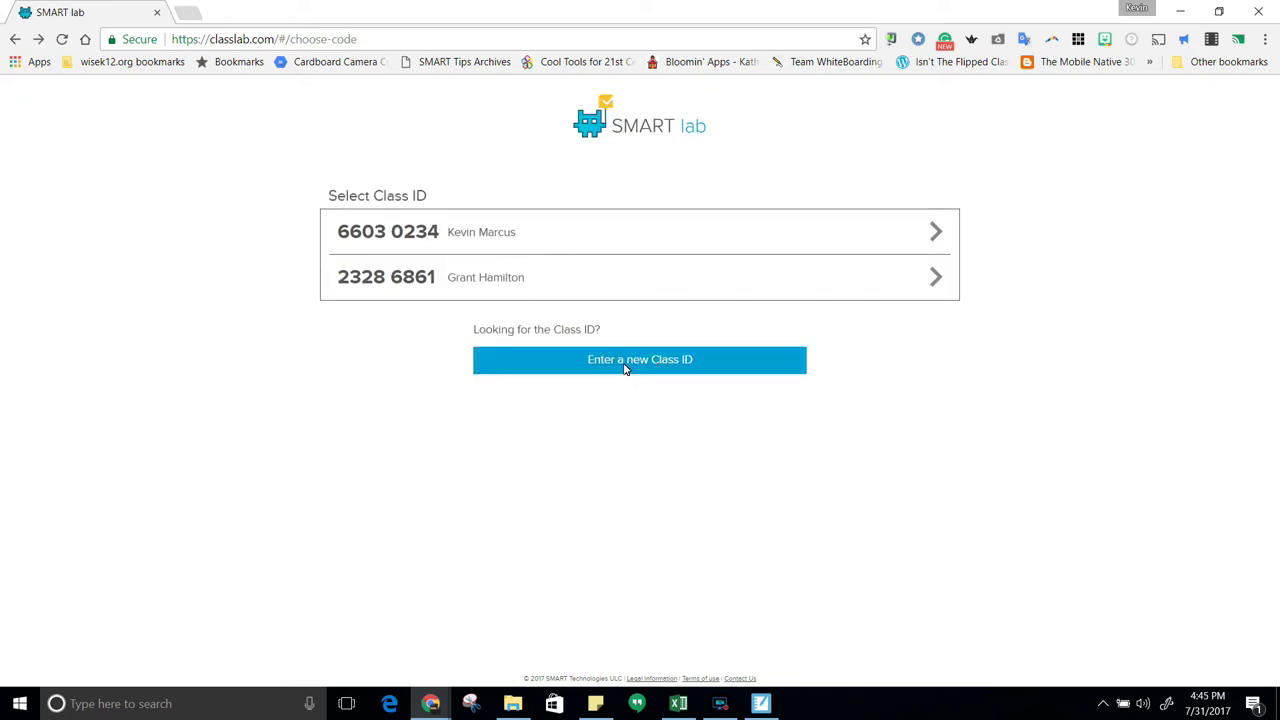
click(625, 368)
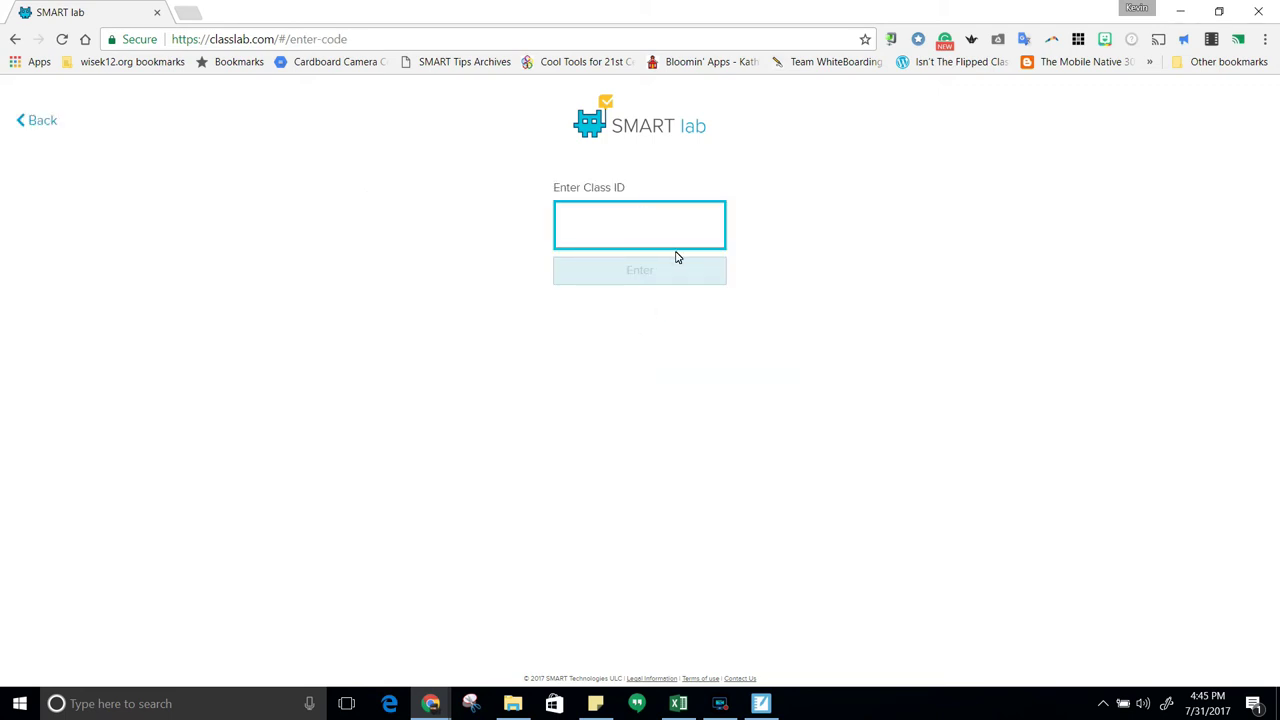
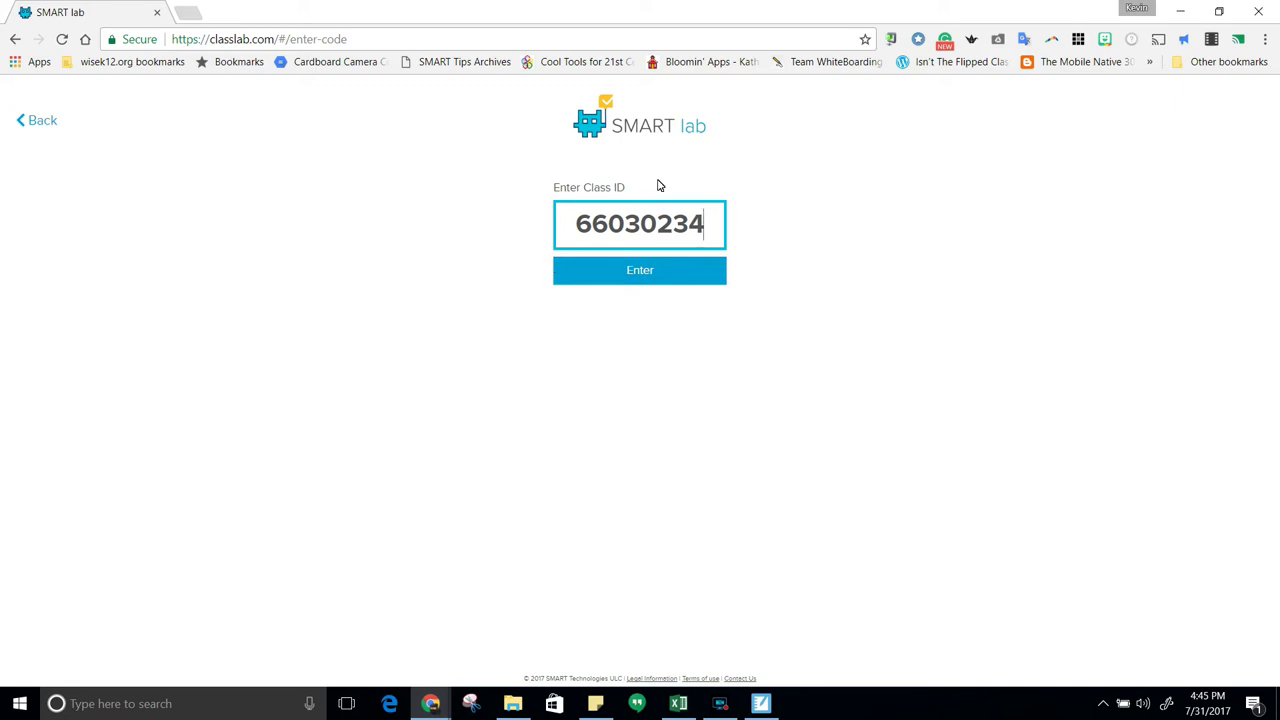
click(640, 272)
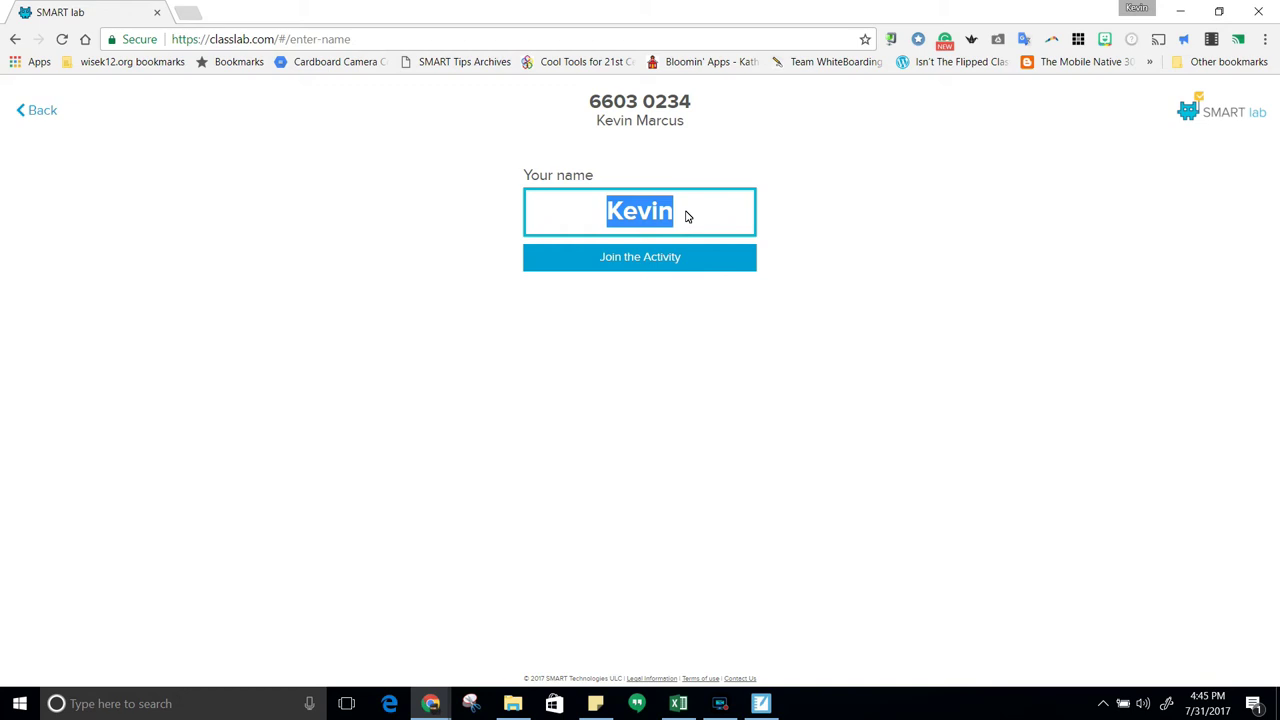
text(Lu)
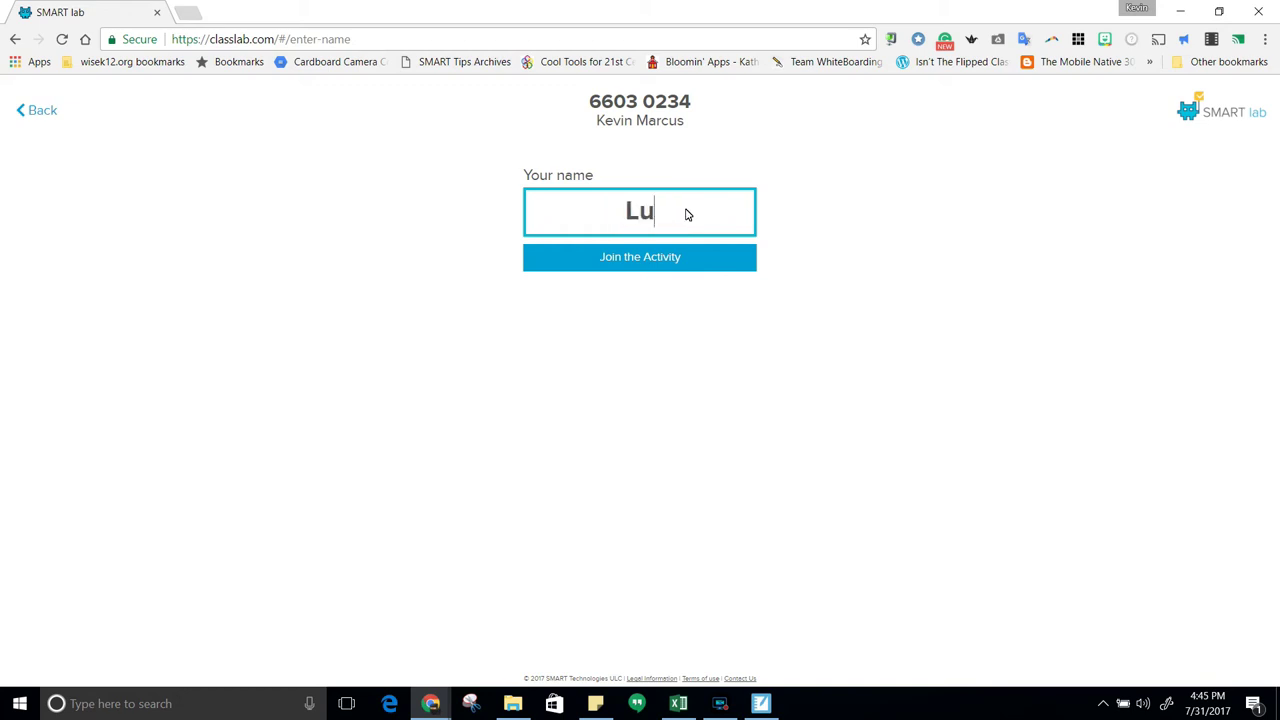
text(ke Skywalker)
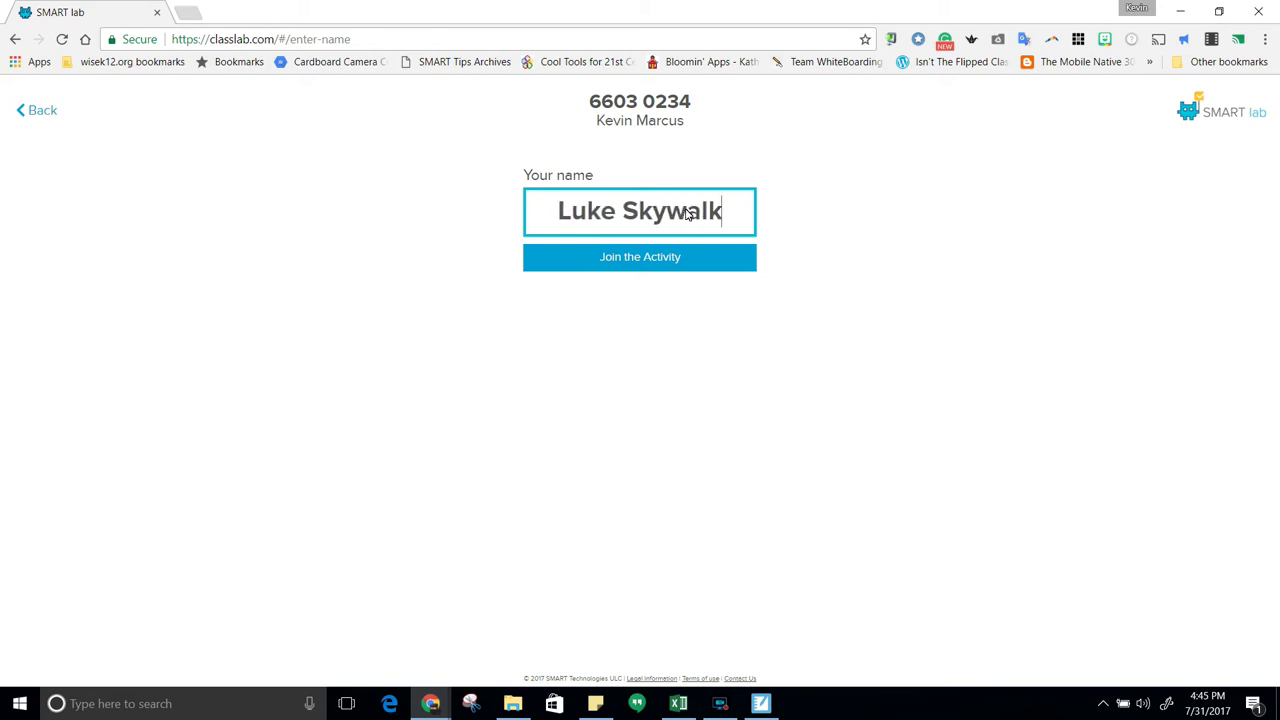
click(639, 266)
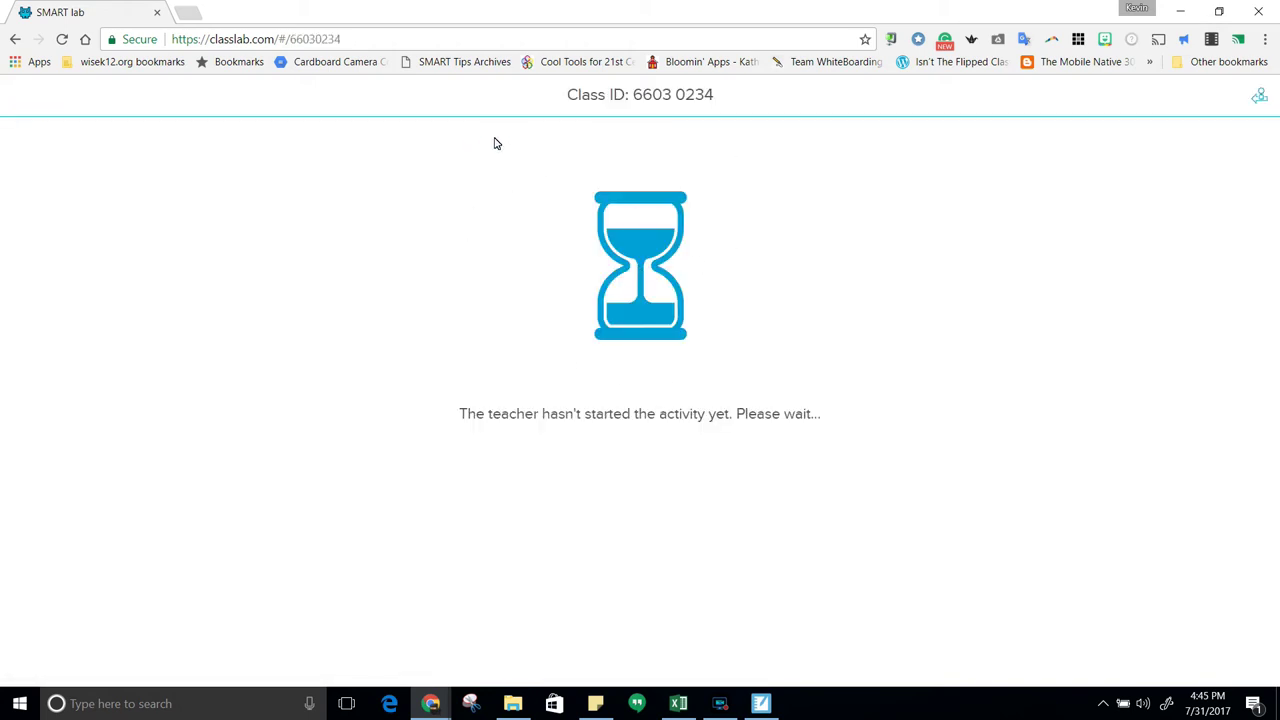
click(762, 706)
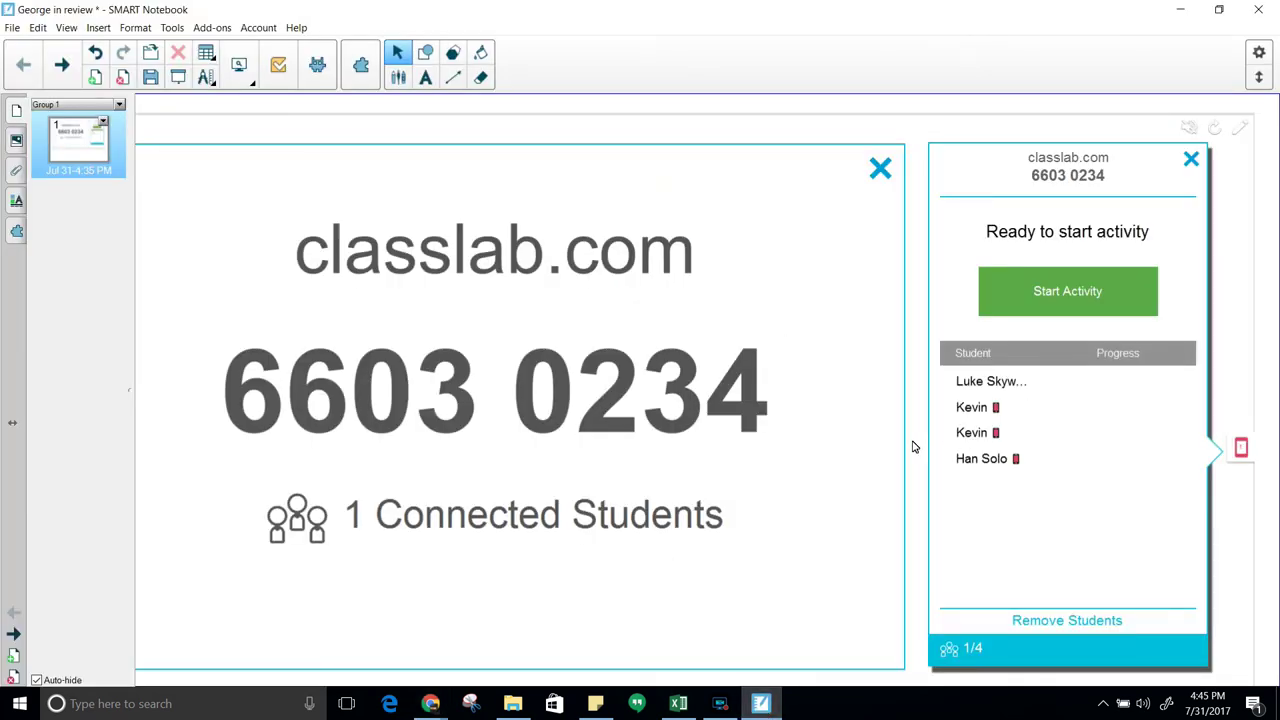
Start the activity for the joined students and show Live Results full screen
click(1081, 301)
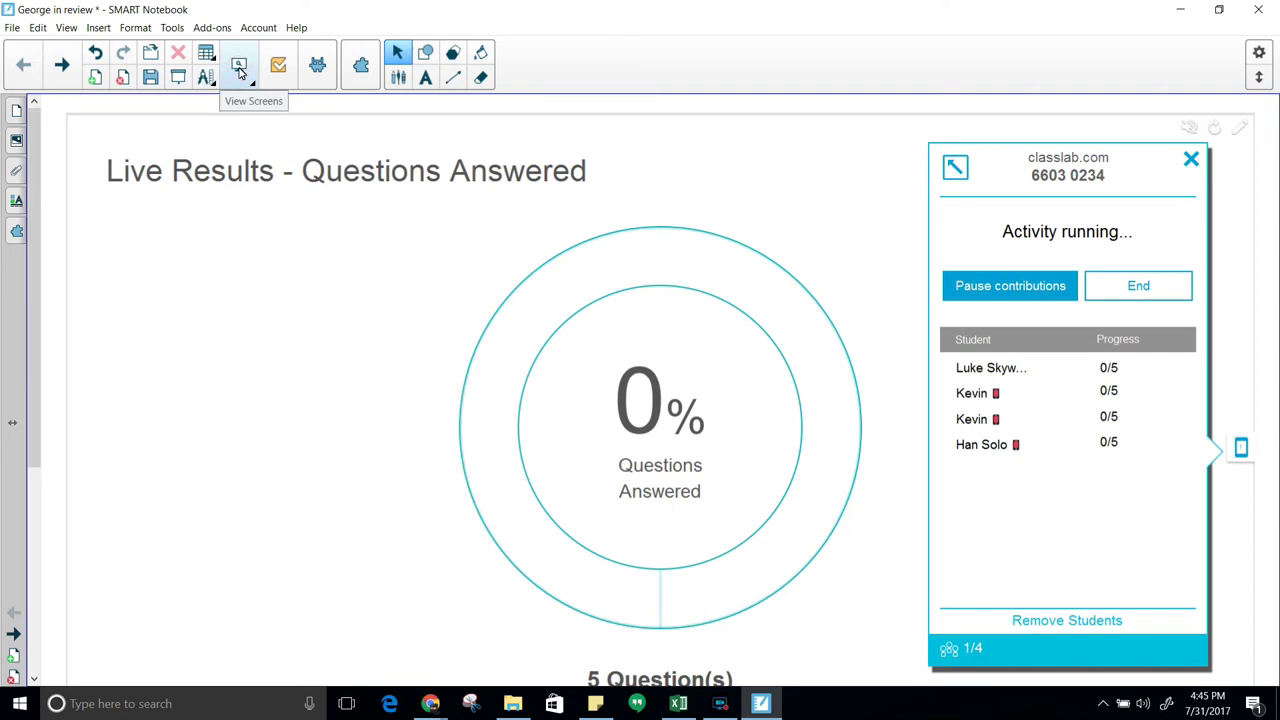
click(238, 65)
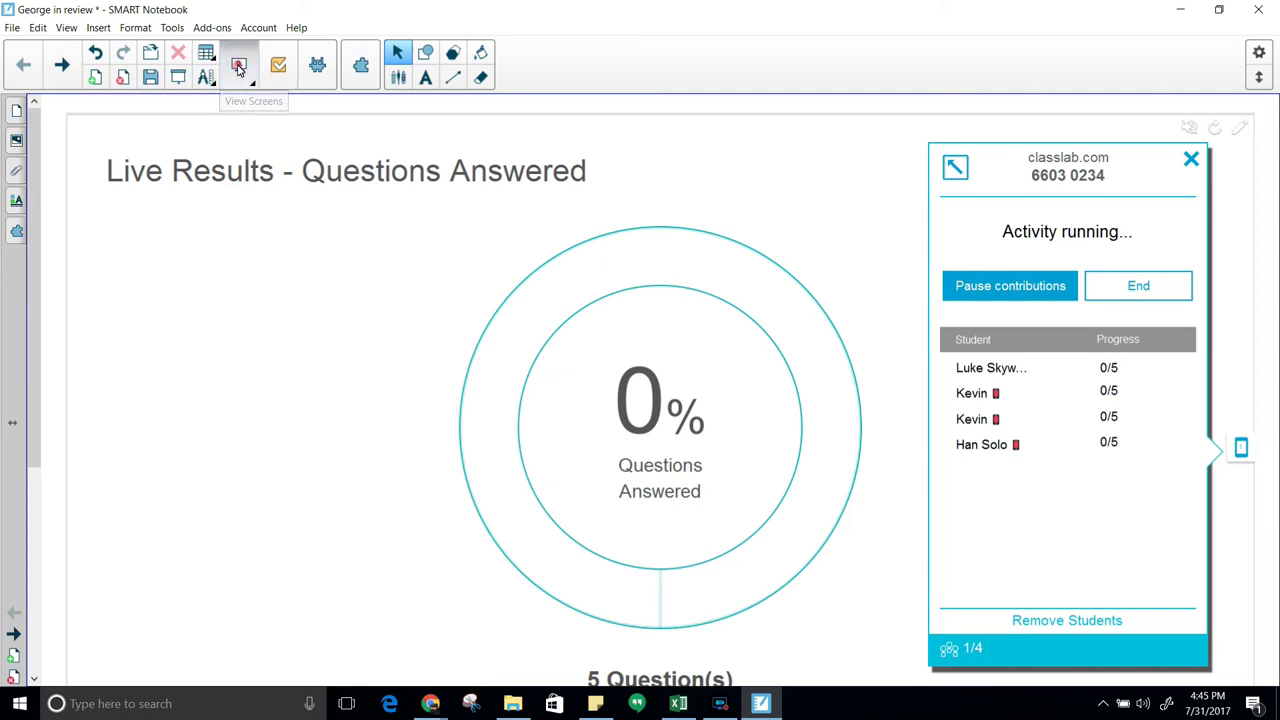
click(257, 122)
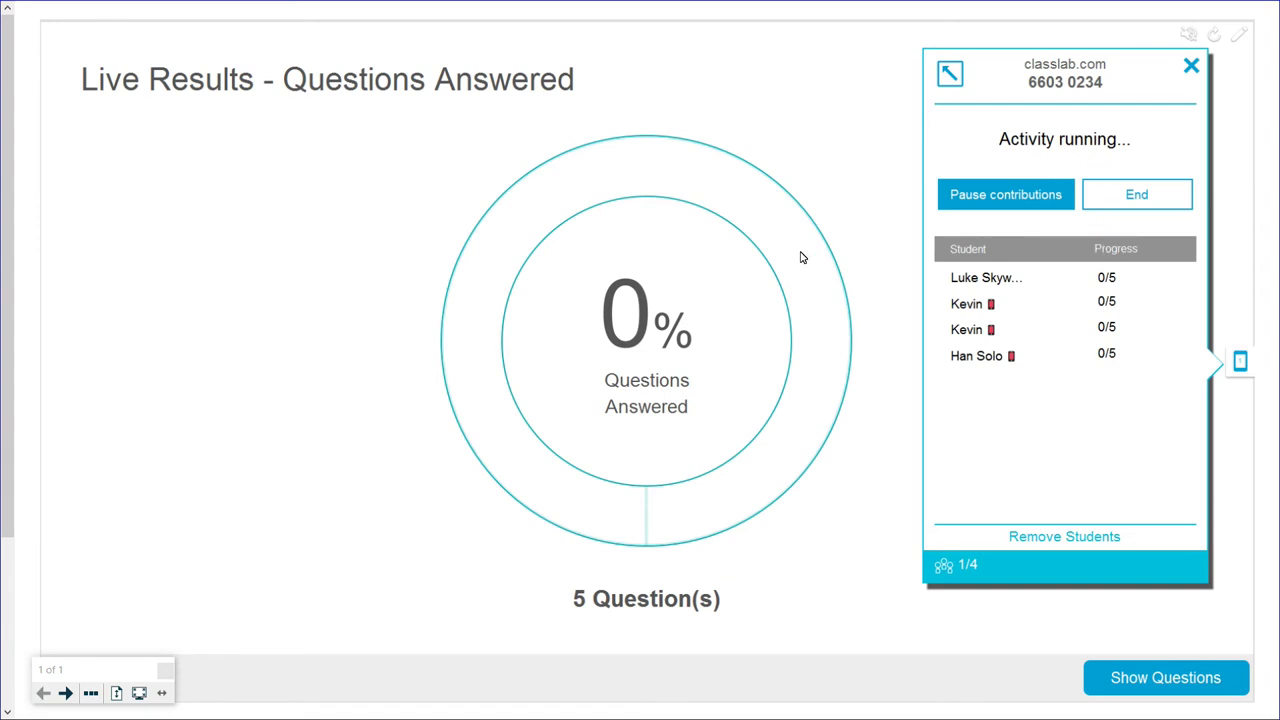
Pause student contributions, resume them, and leave full screen
click(1016, 200)
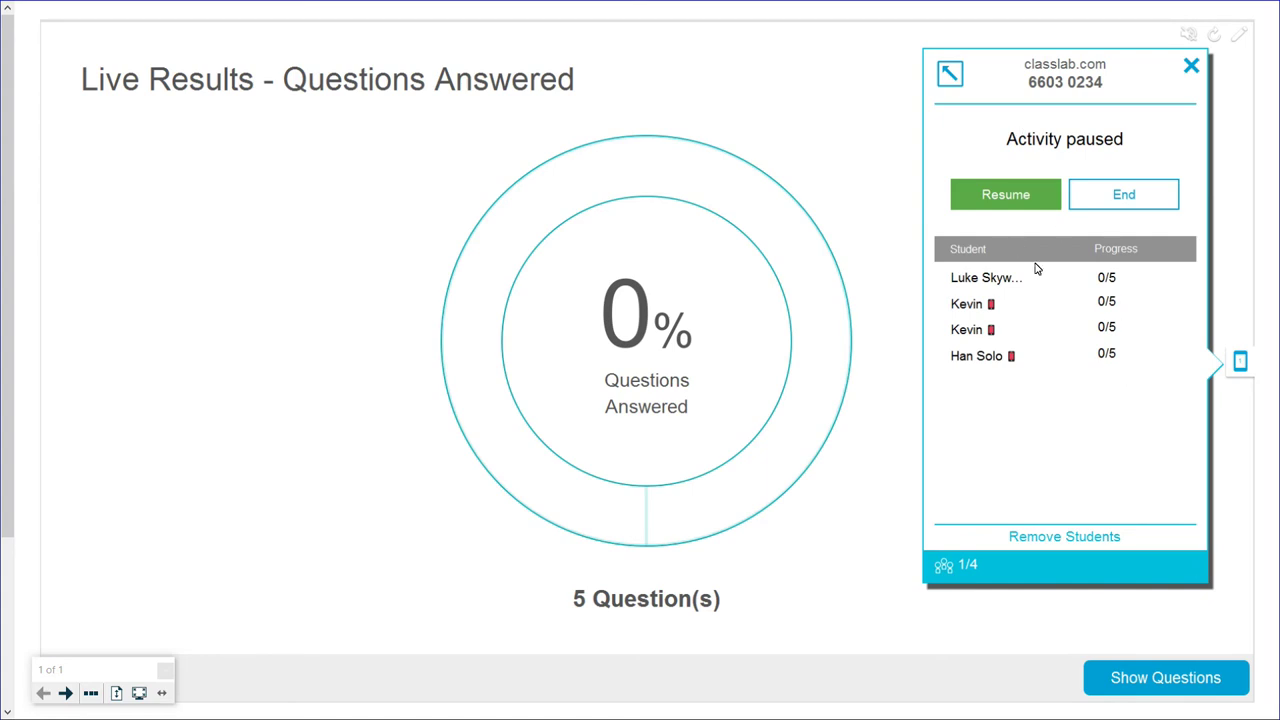
click(1008, 196)
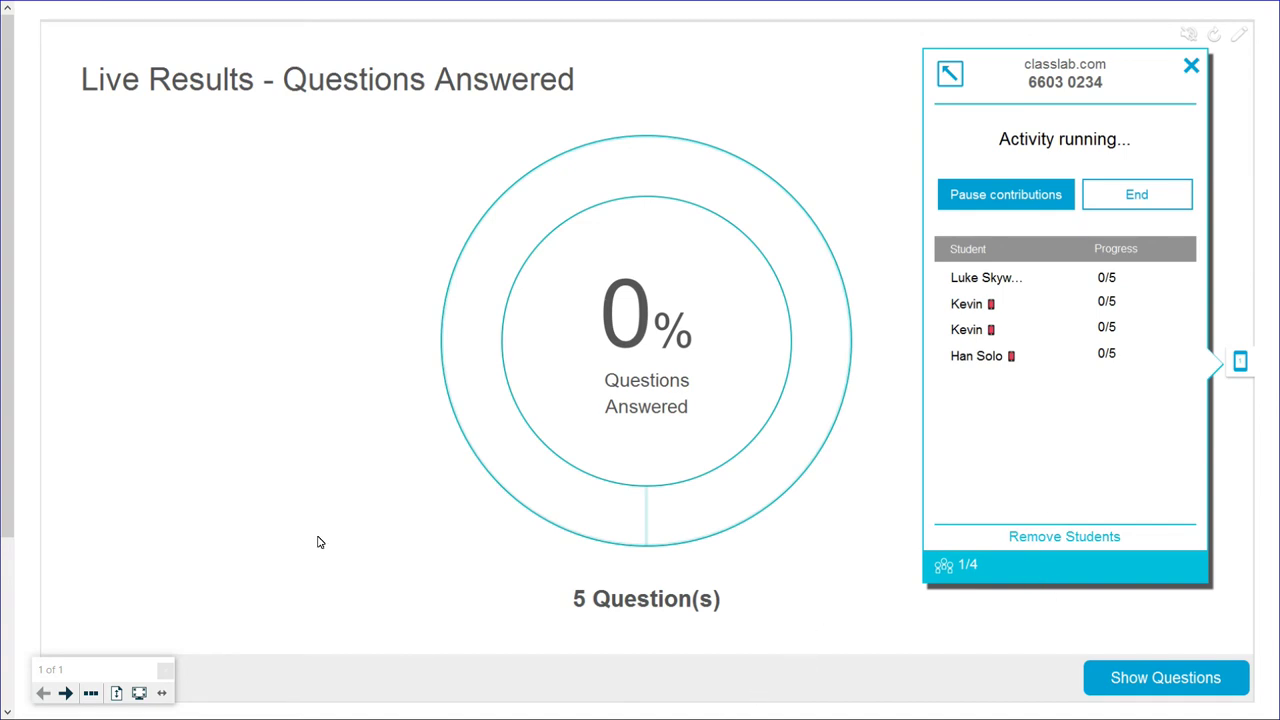
click(139, 692)
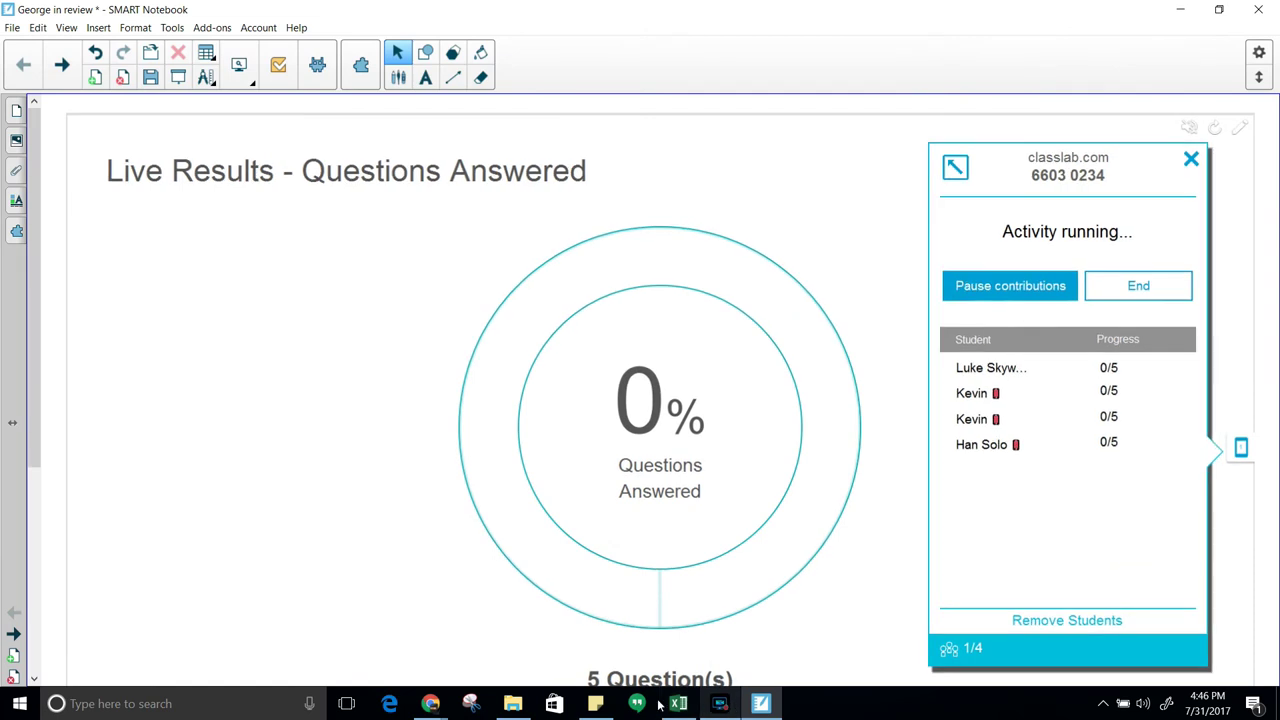
In the student's browser, answer question 1 with George Washington and question 2 with True
mouse_move(433, 707)
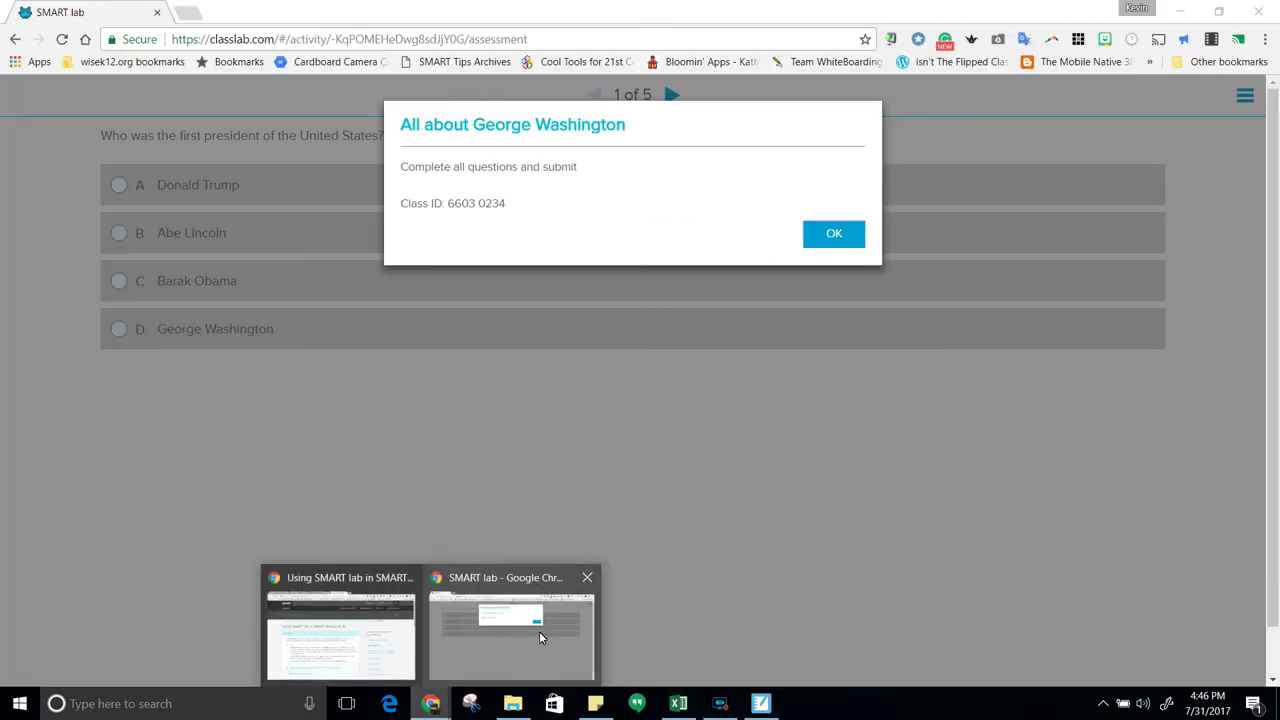
click(539, 631)
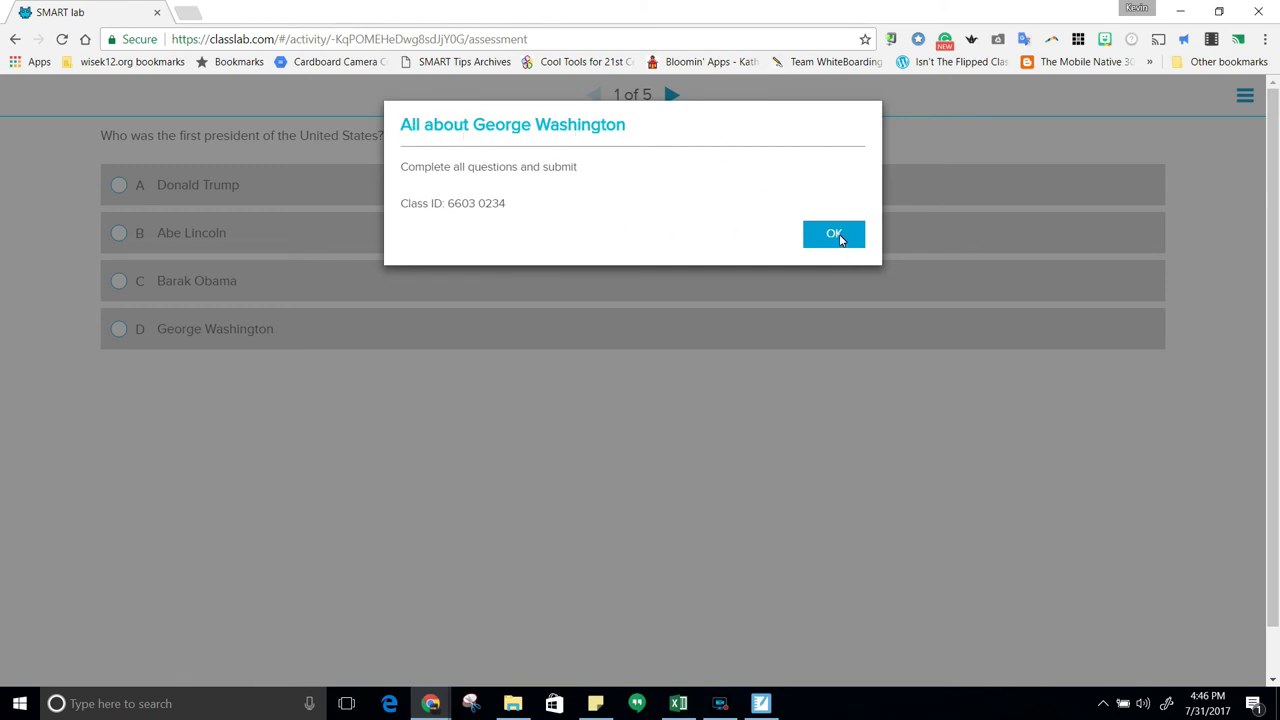
click(836, 236)
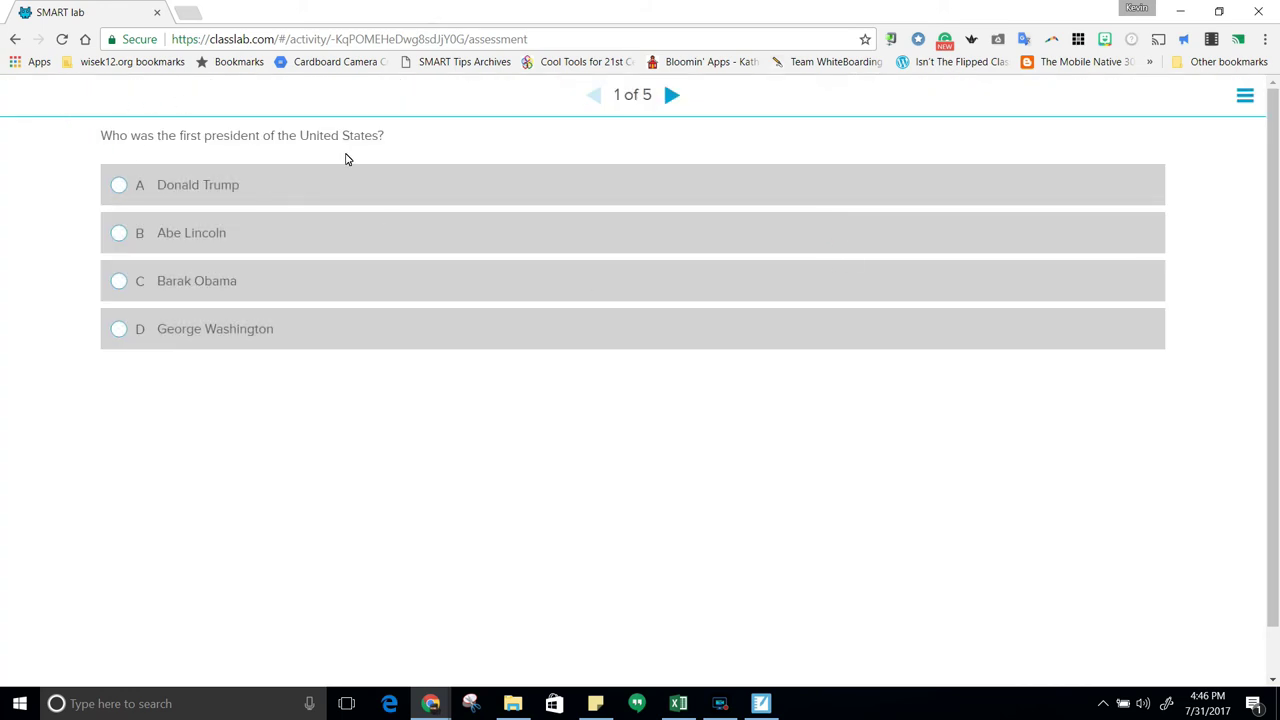
click(118, 333)
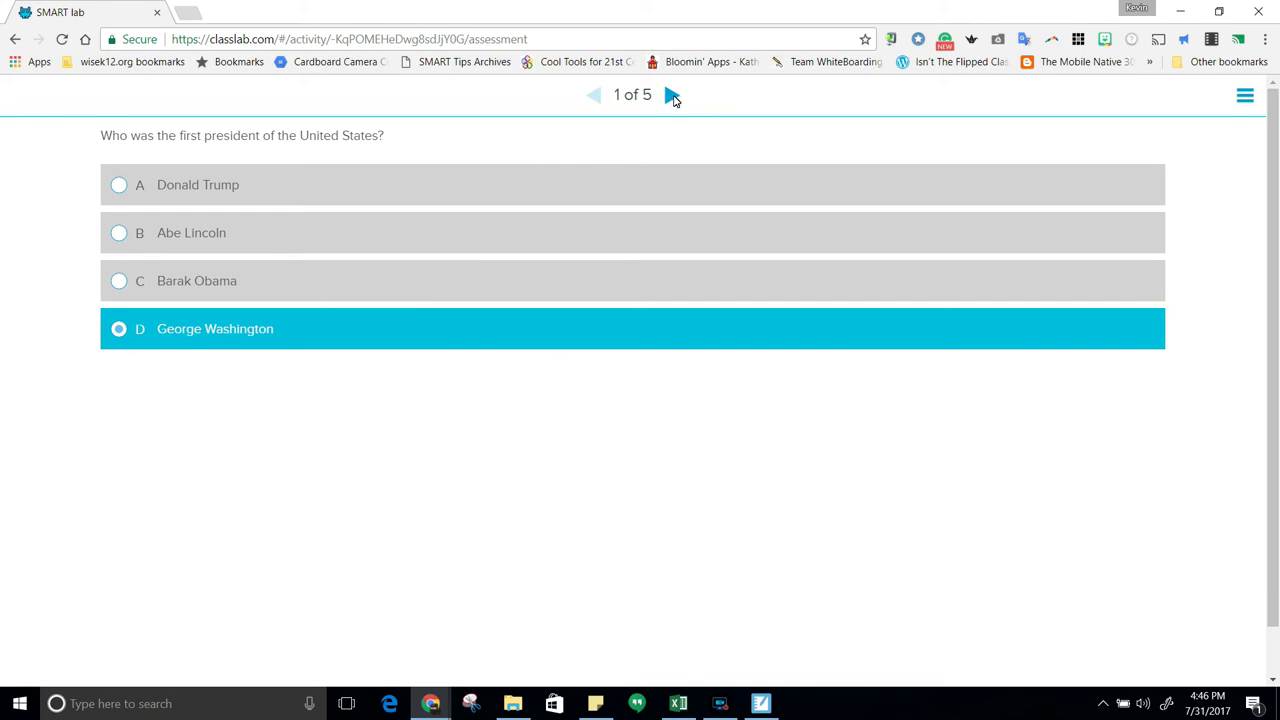
click(672, 96)
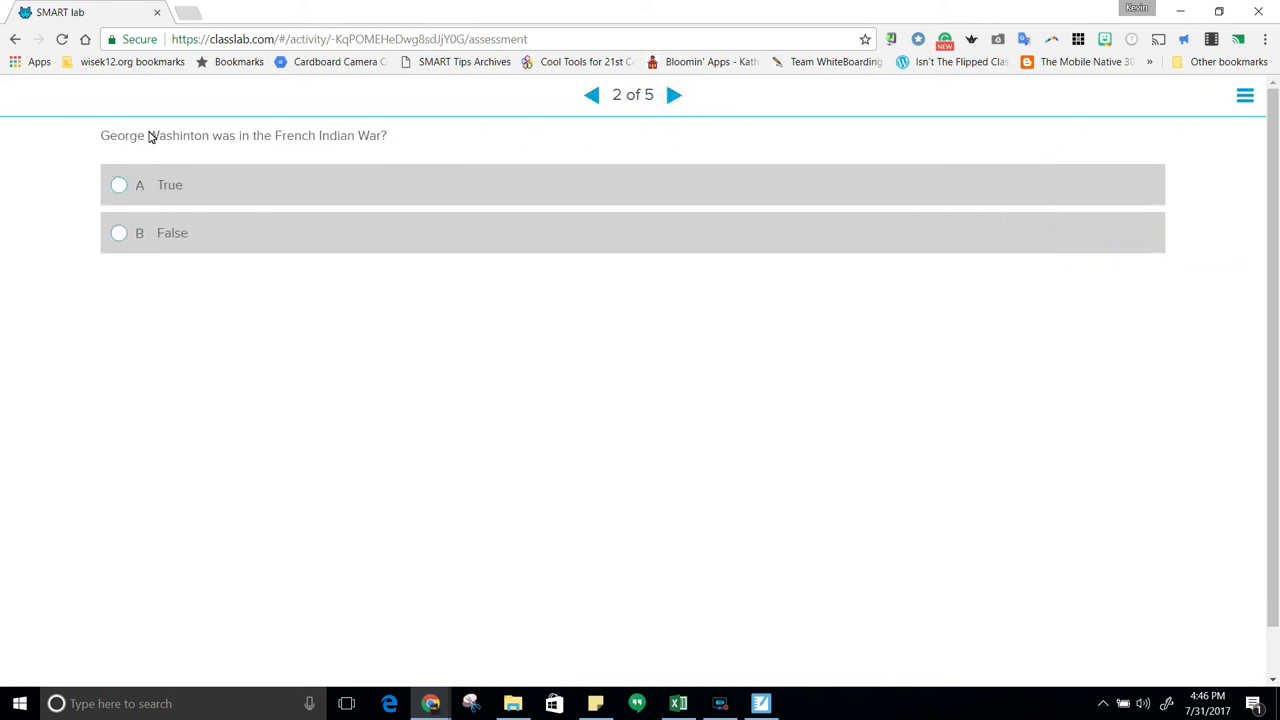
click(122, 187)
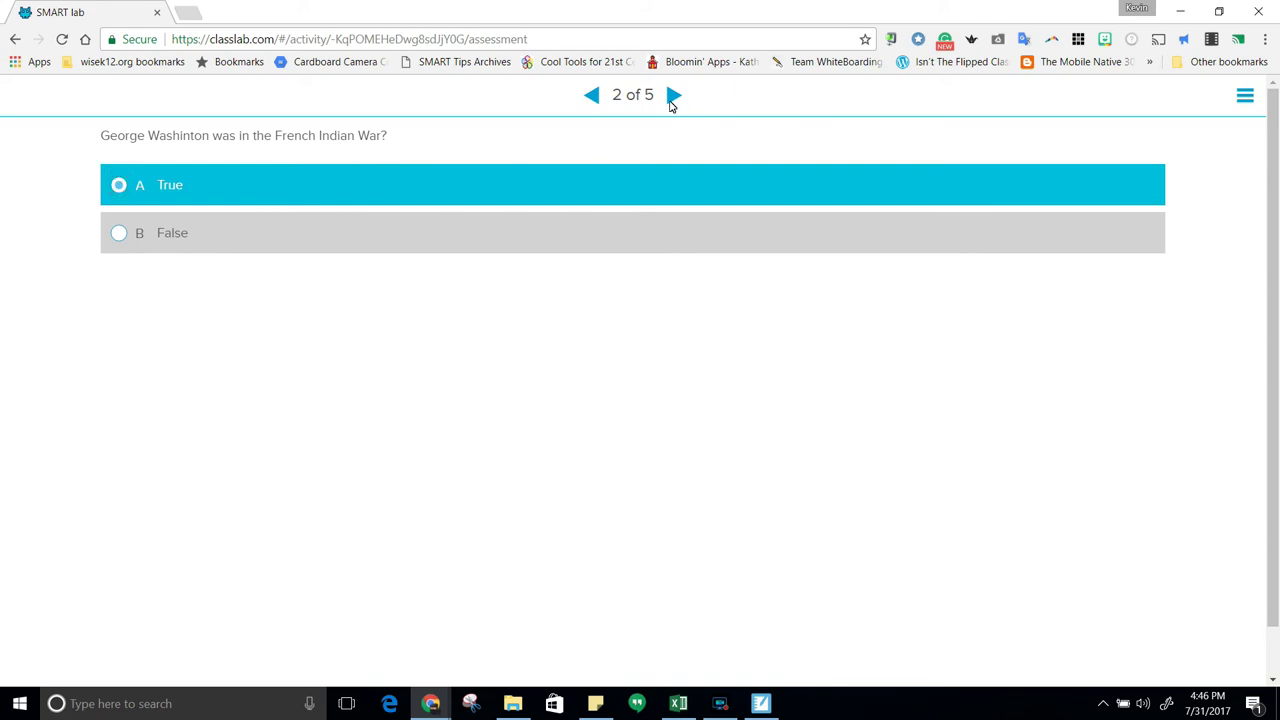
click(668, 102)
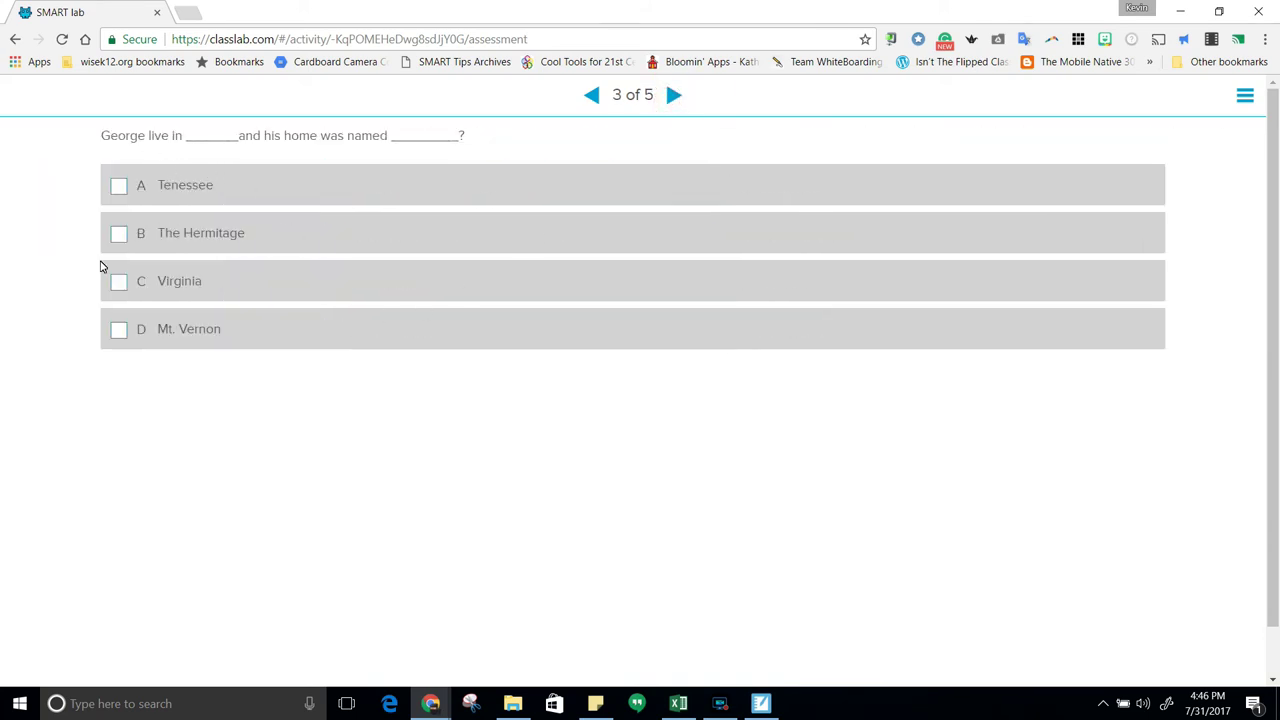
Answer question 3 with Virginia and Mt. Vernon and question 4 with Yes, then check Notebook
click(120, 284)
click(118, 329)
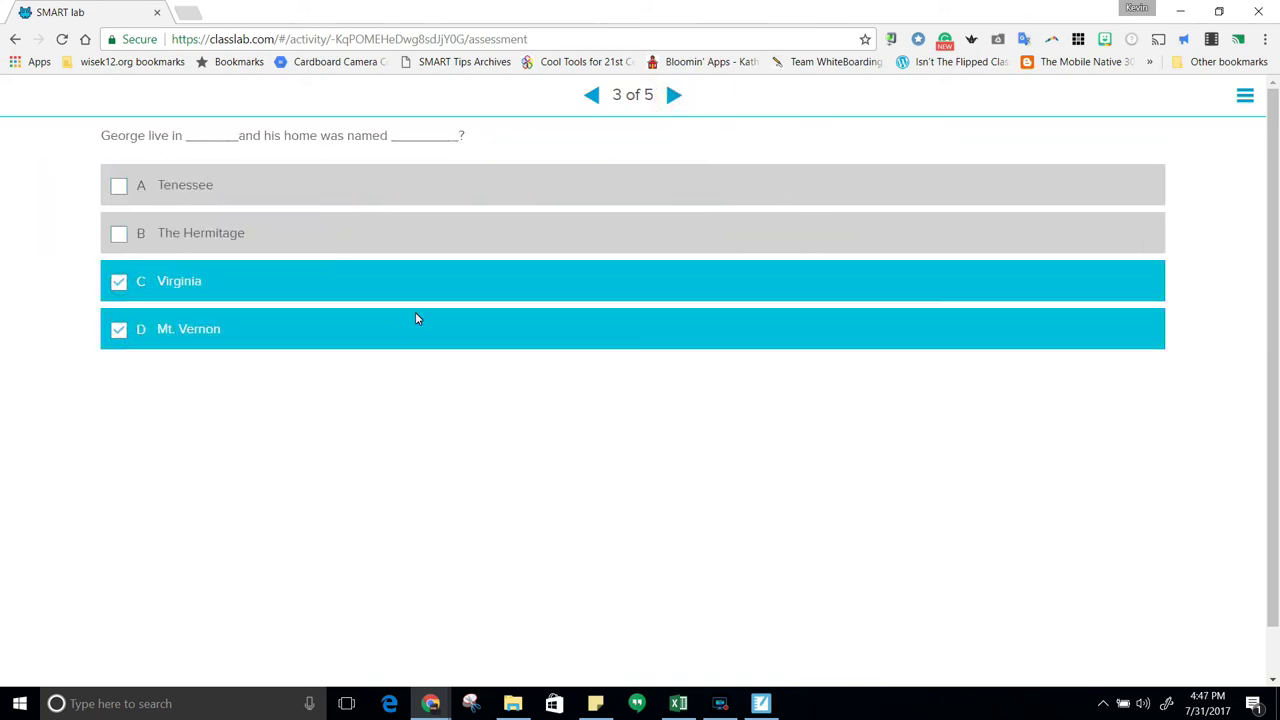
click(675, 95)
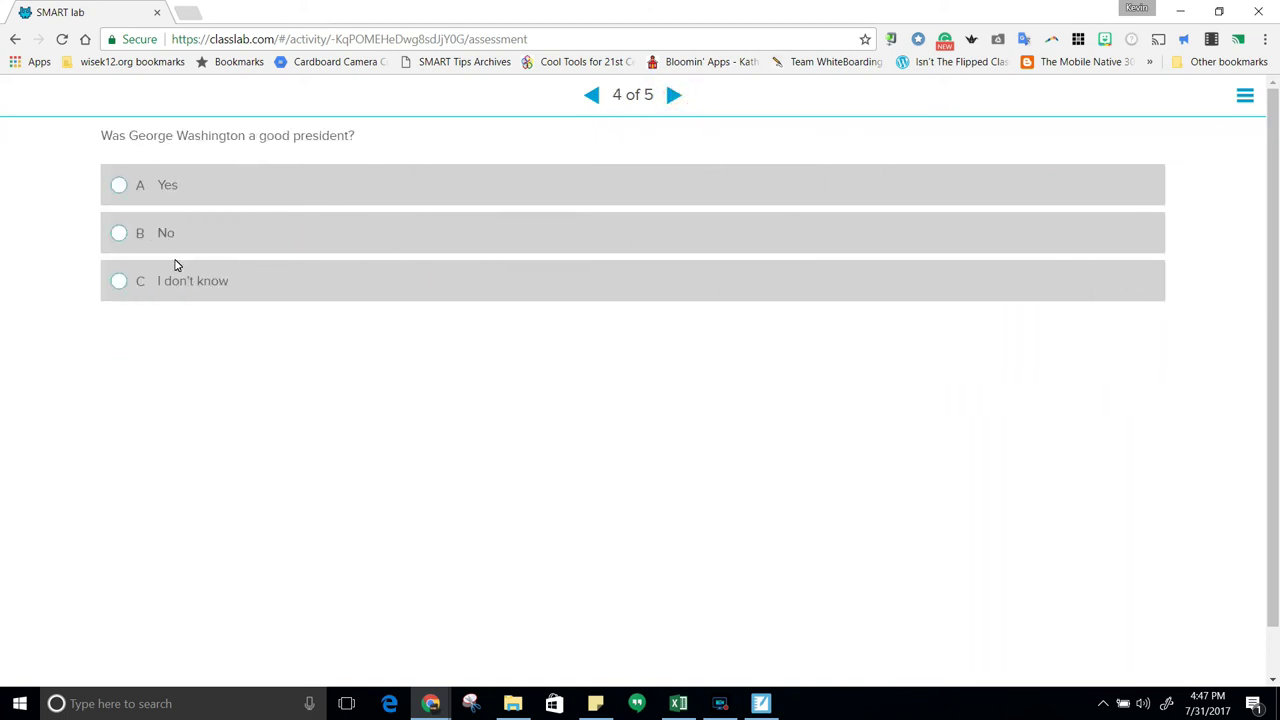
click(120, 187)
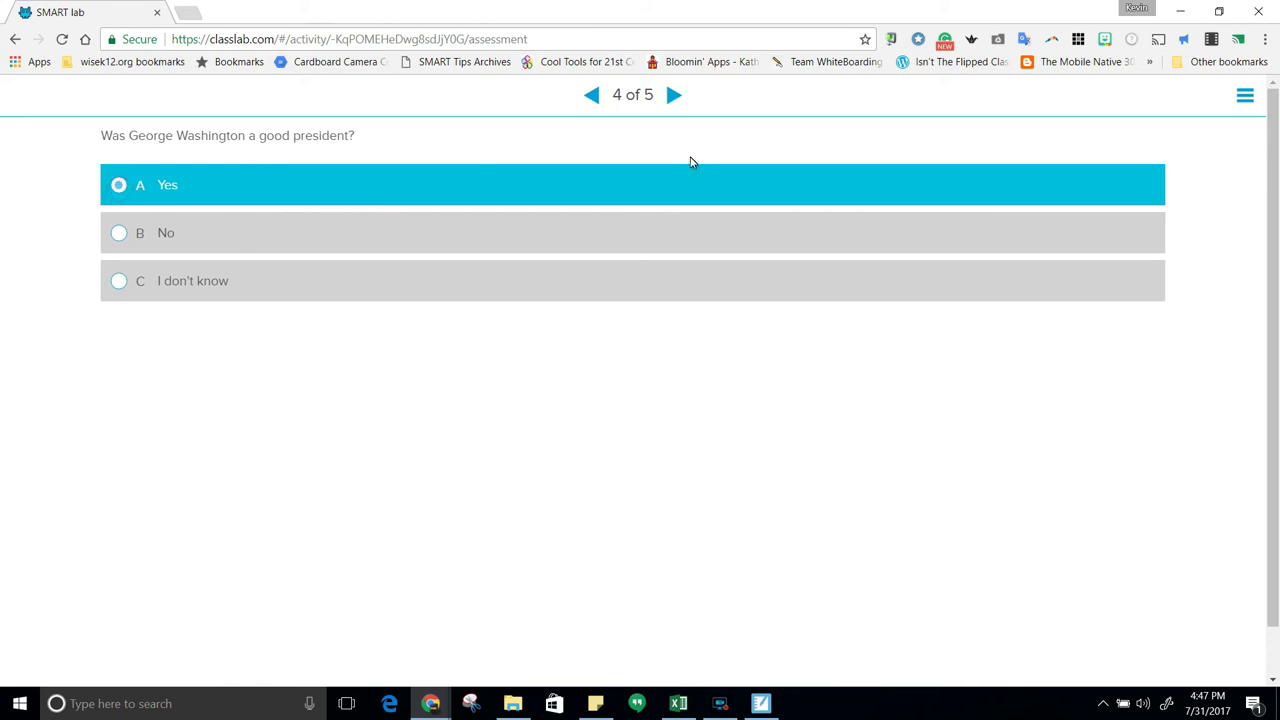
click(675, 95)
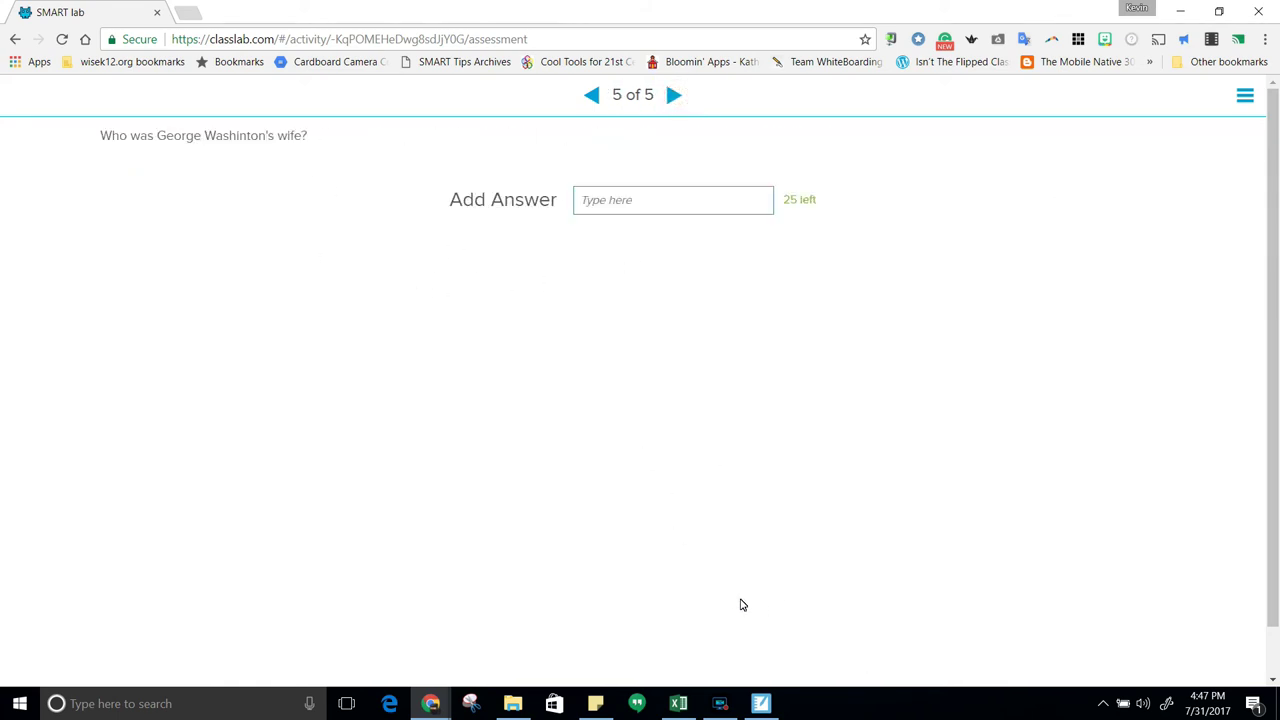
click(761, 704)
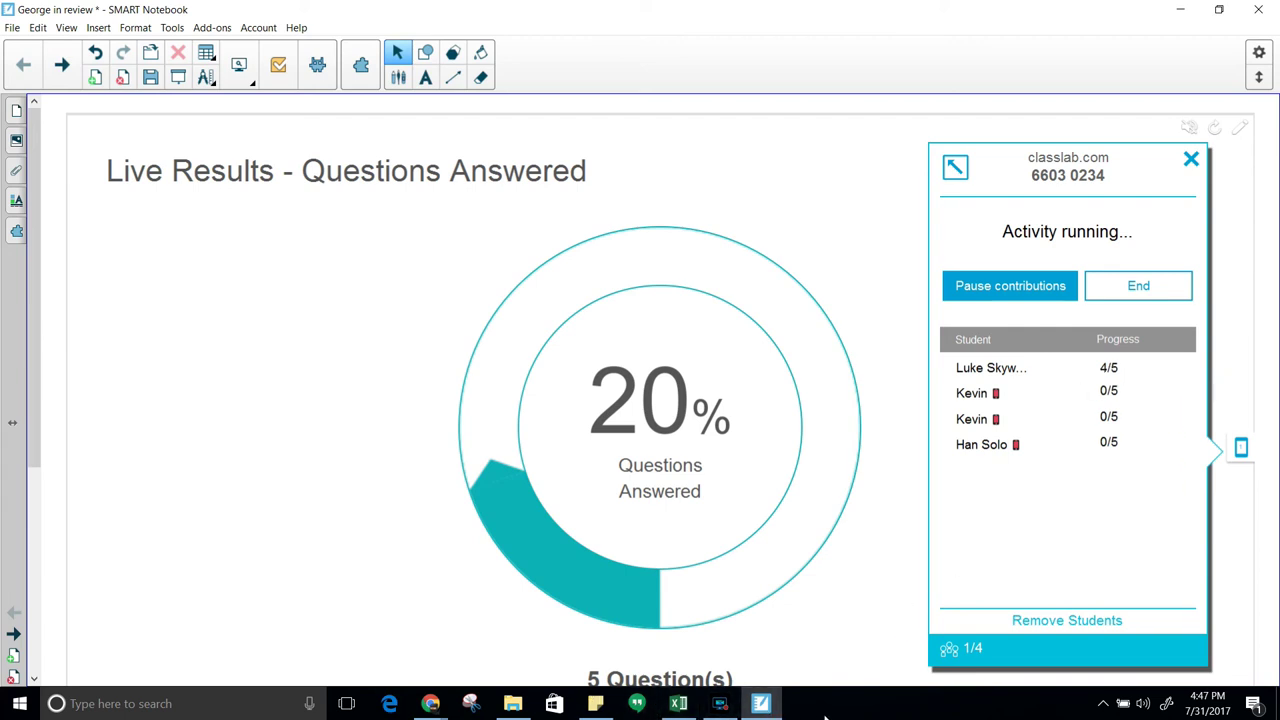
key(alt+Tab)
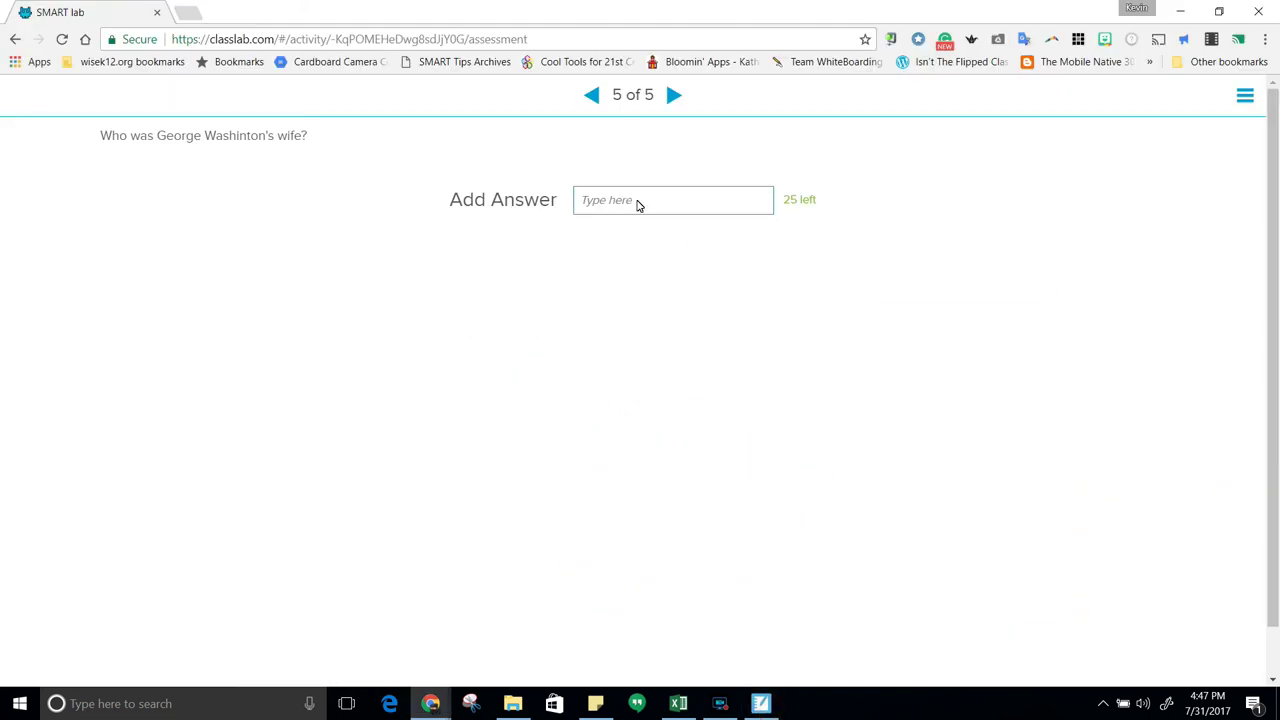
Enter 'Martha Washington' as the answer to question 5
click(622, 197)
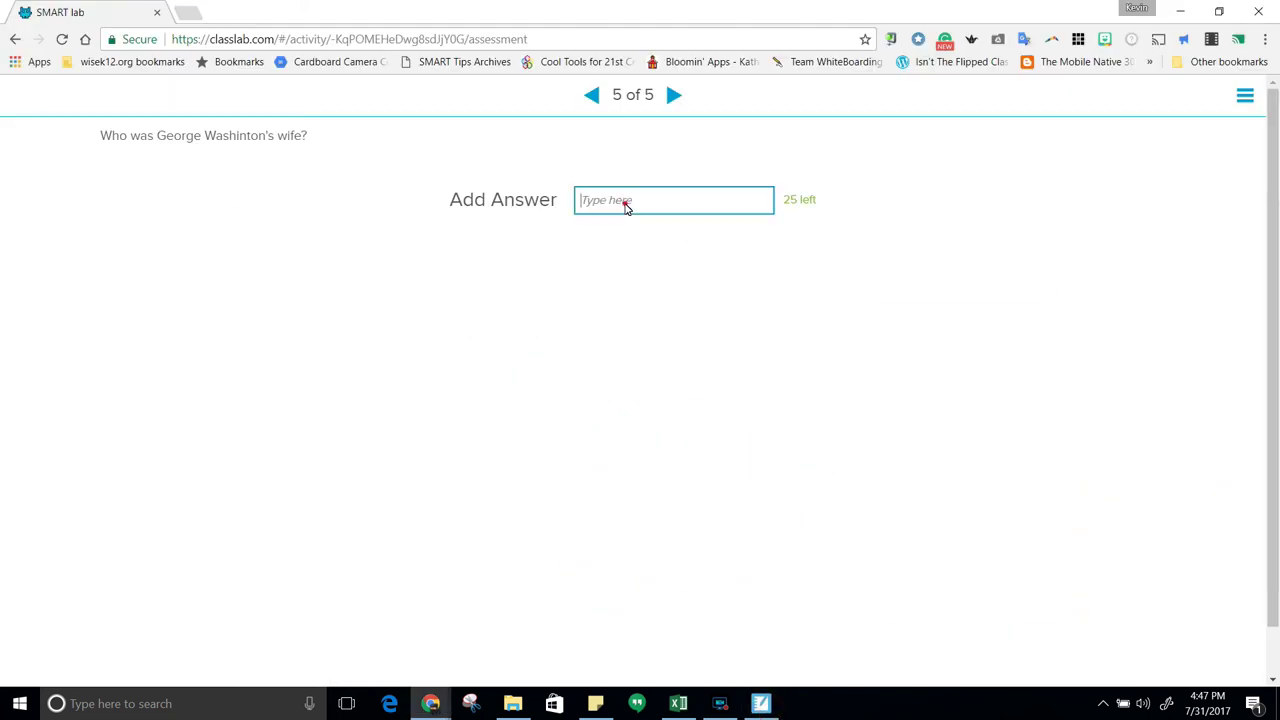
text(Martha Washington)
click(674, 95)
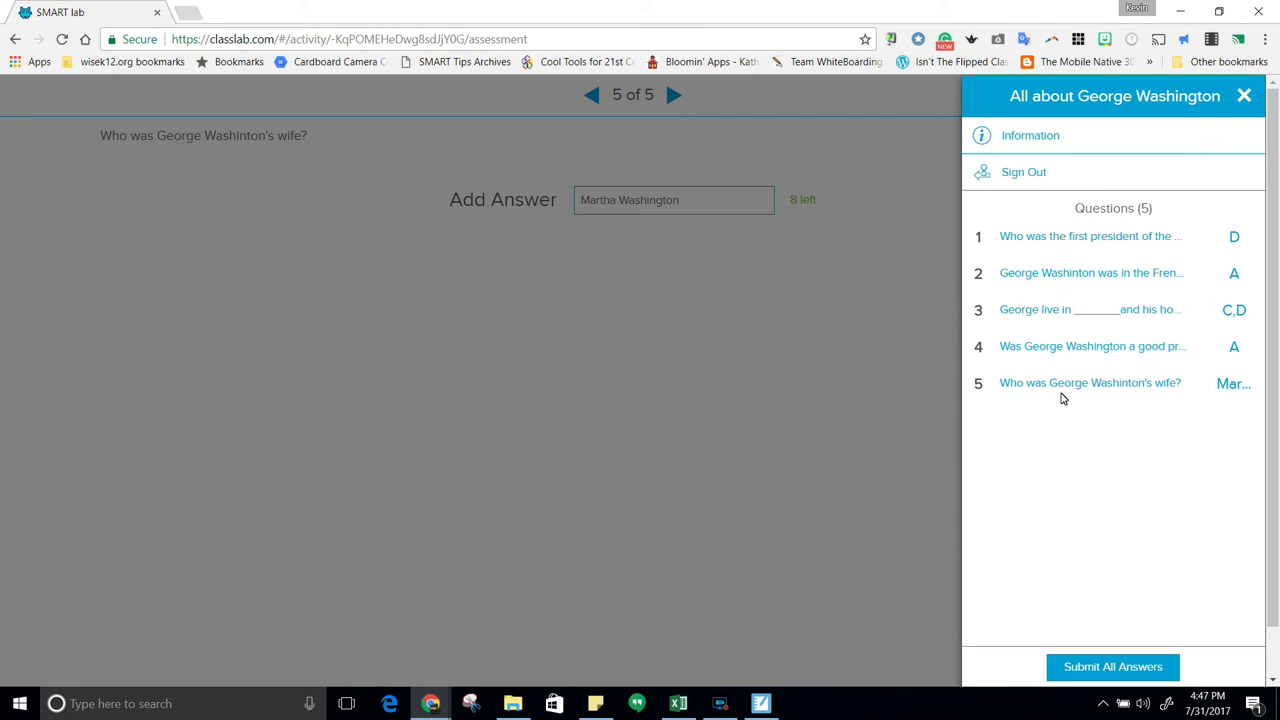
Submit all five answers, confirm, and return to the Notebook live results
click(1043, 138)
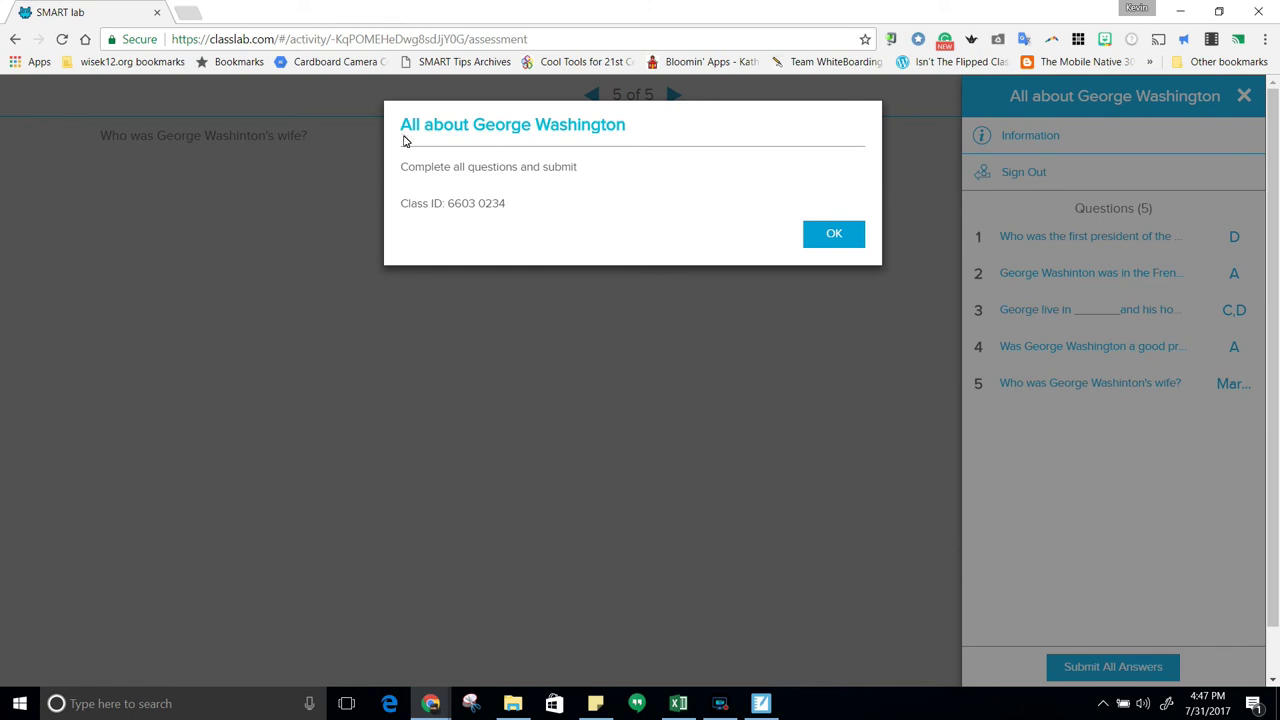
click(835, 236)
click(835, 236)
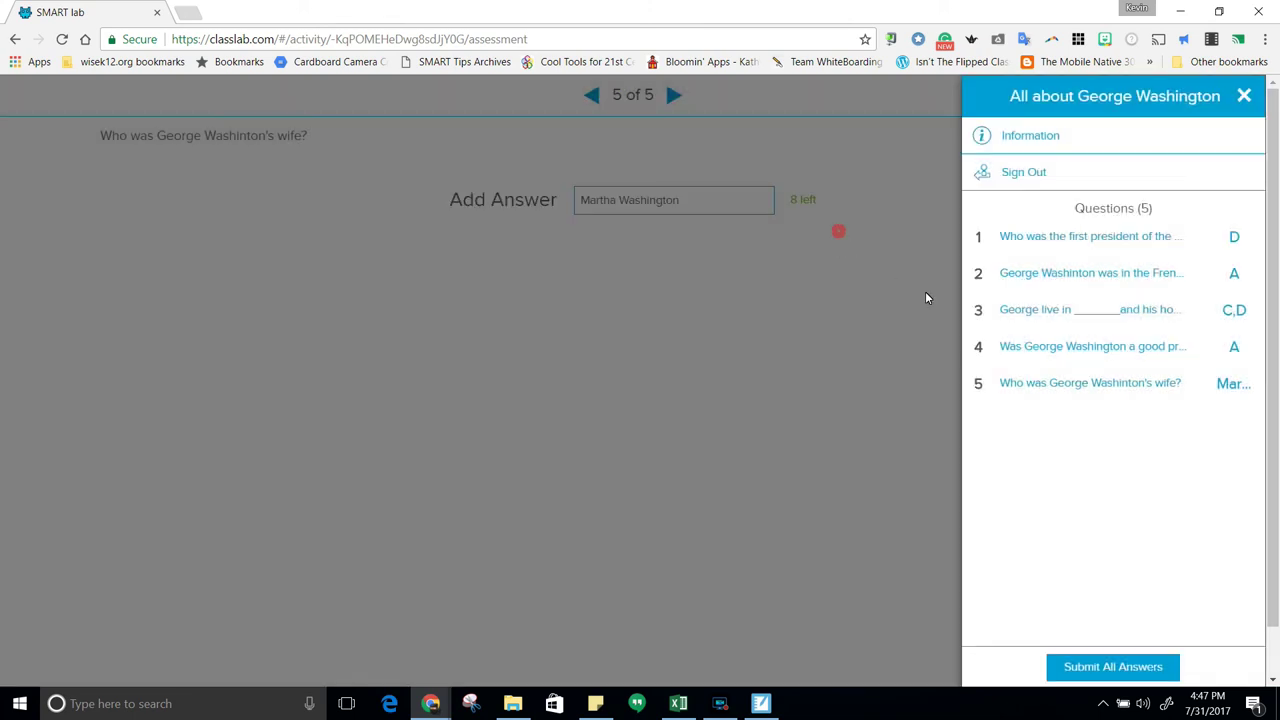
click(1118, 668)
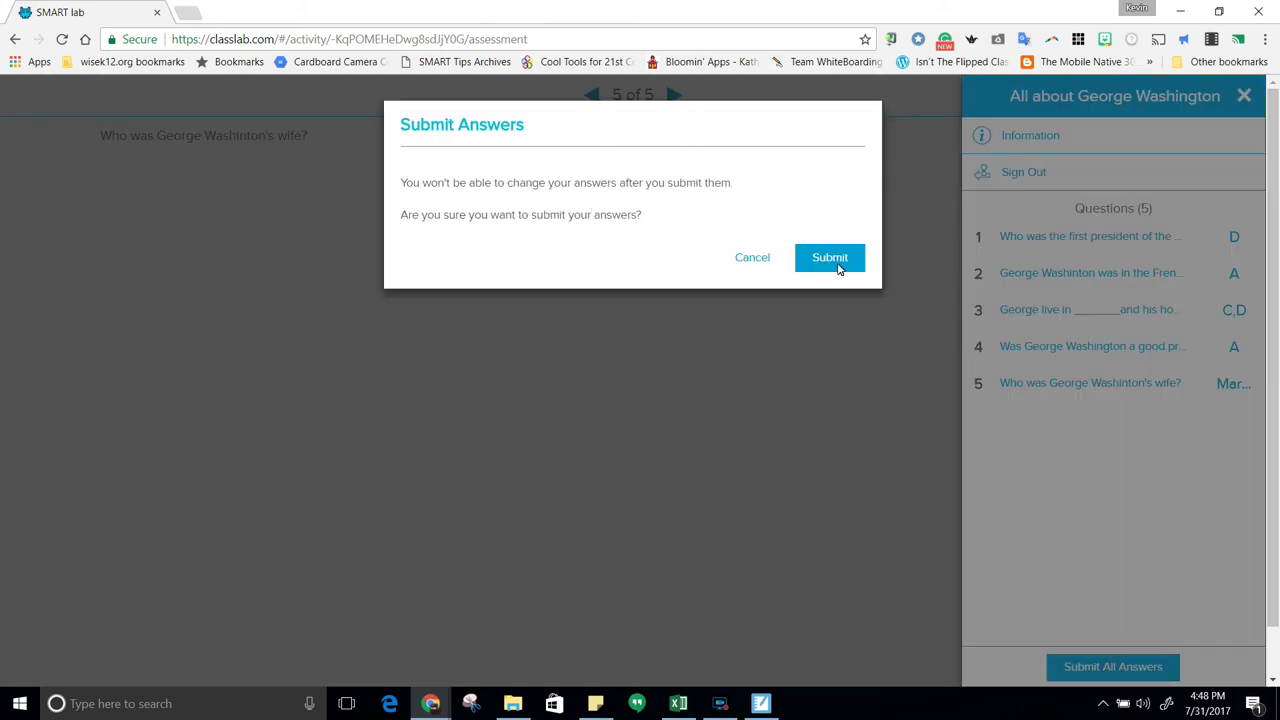
click(829, 258)
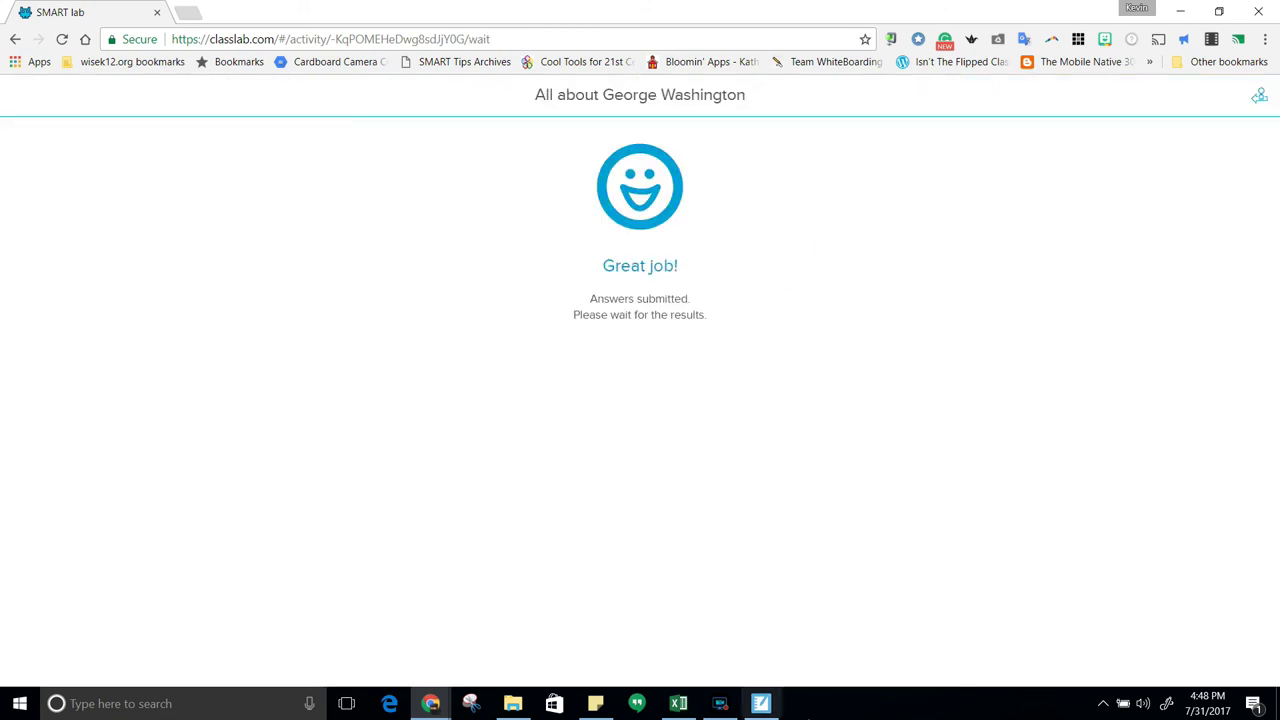
click(759, 704)
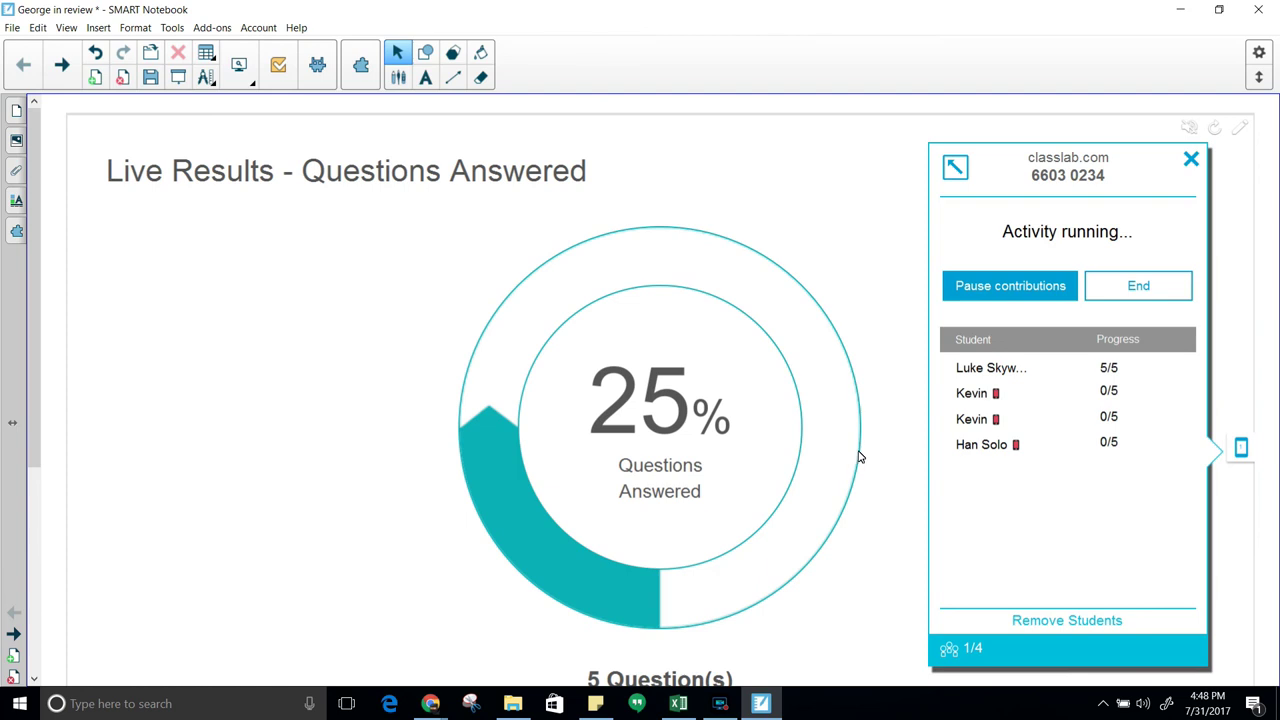
Present the lesson full screen and end the activity to show question 1's results
click(242, 70)
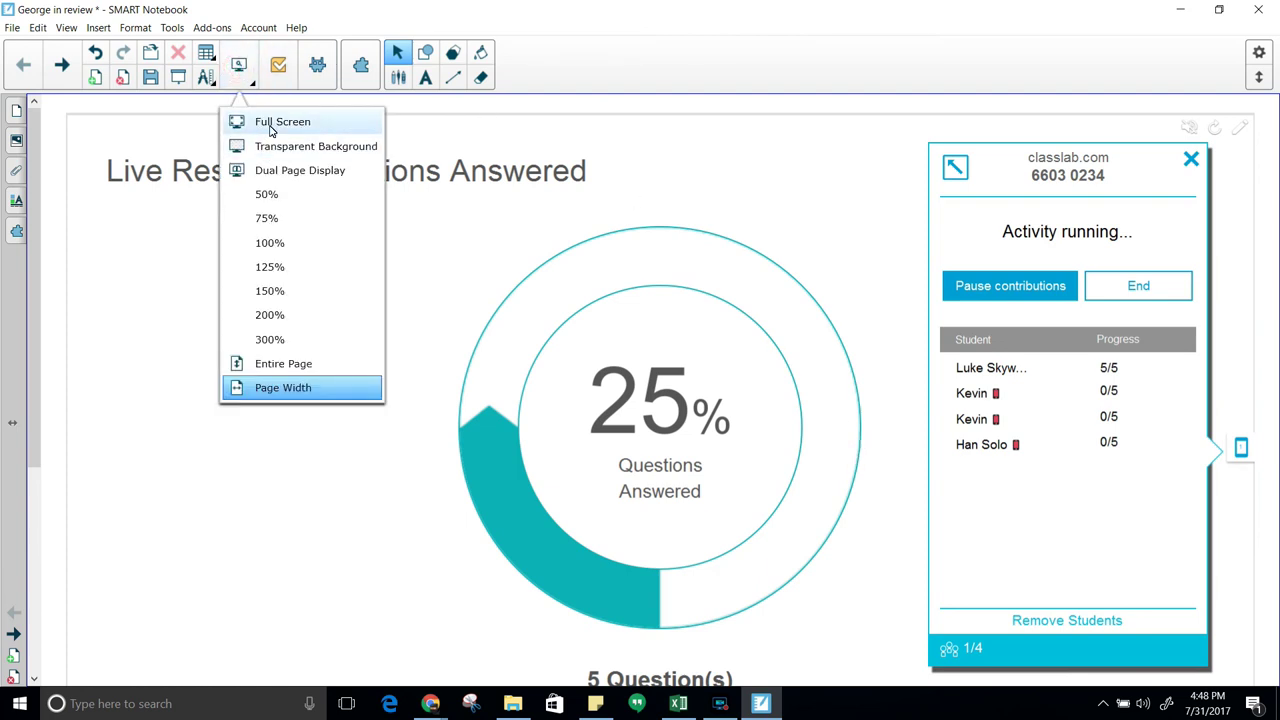
click(270, 123)
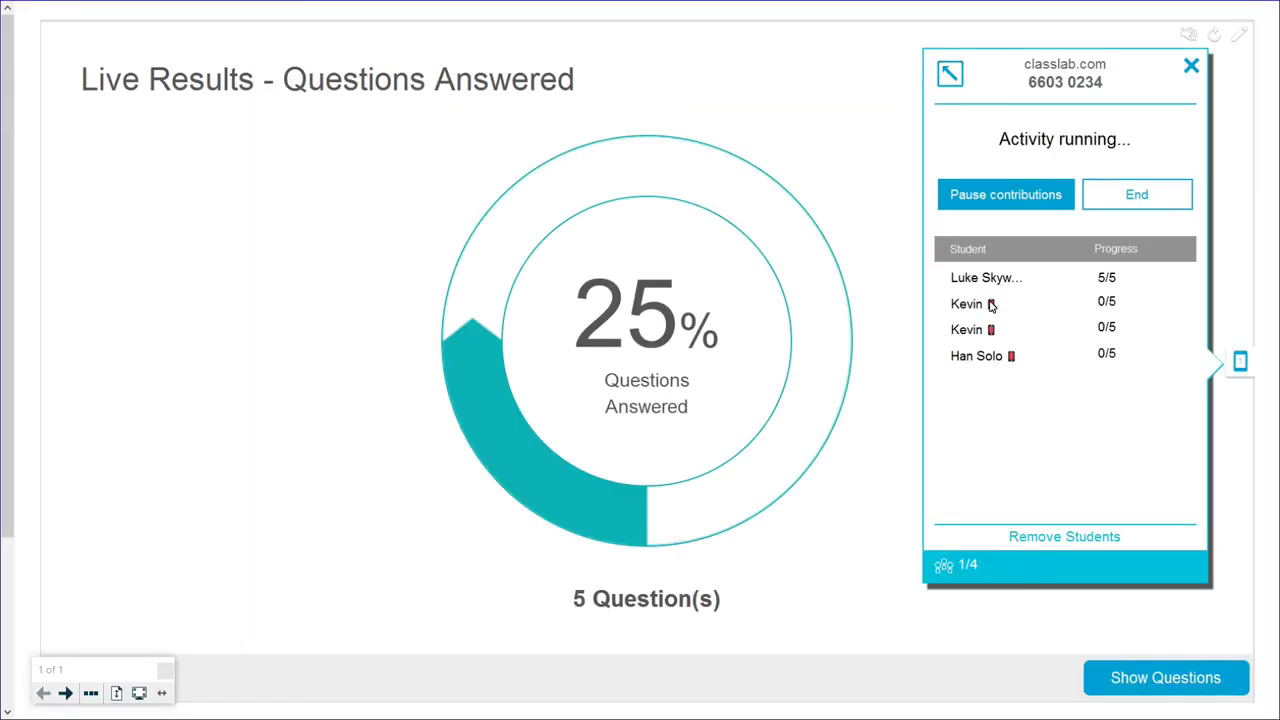
click(1146, 196)
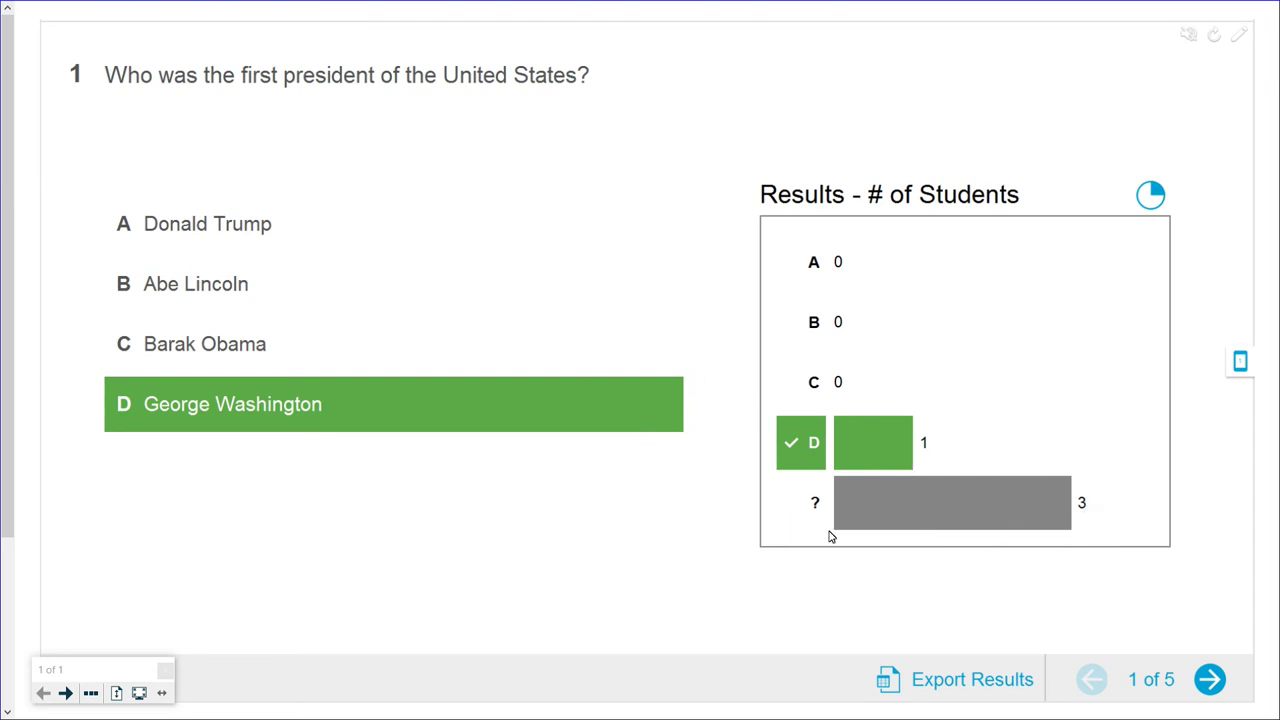
Step through the results for questions 2 to 5, then open the class activity panel
click(1209, 681)
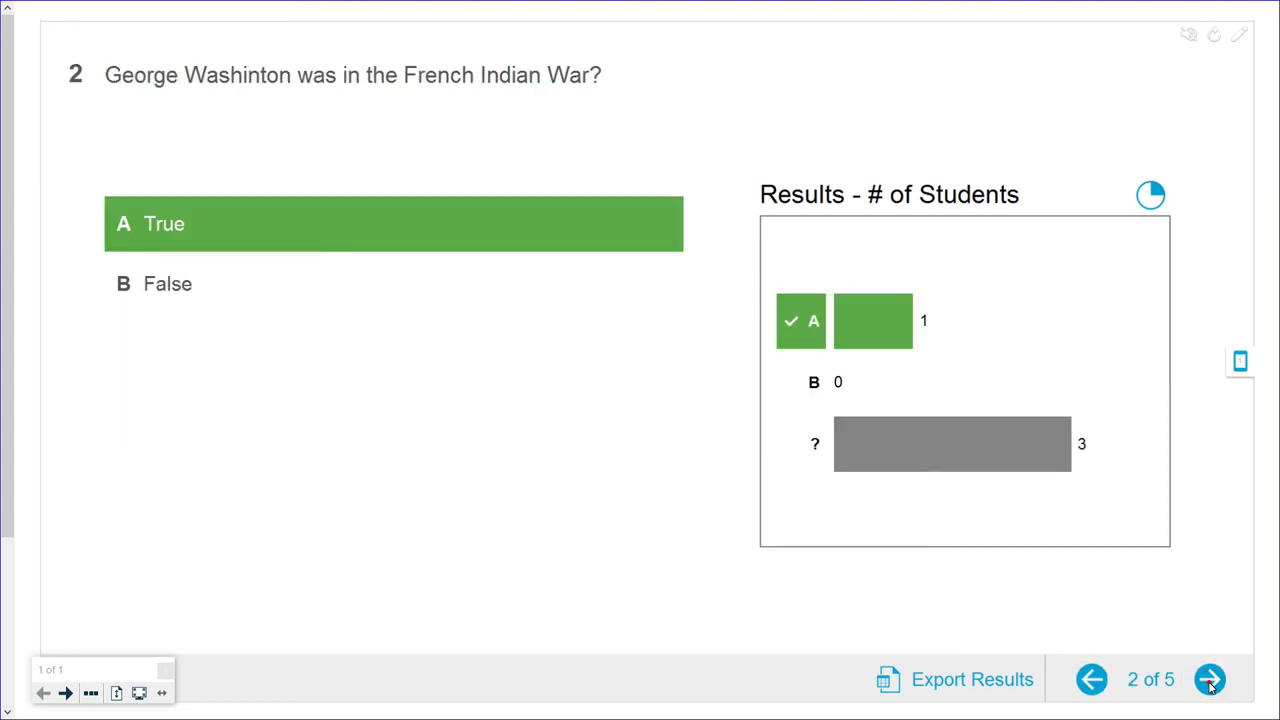
click(1209, 681)
click(1209, 681)
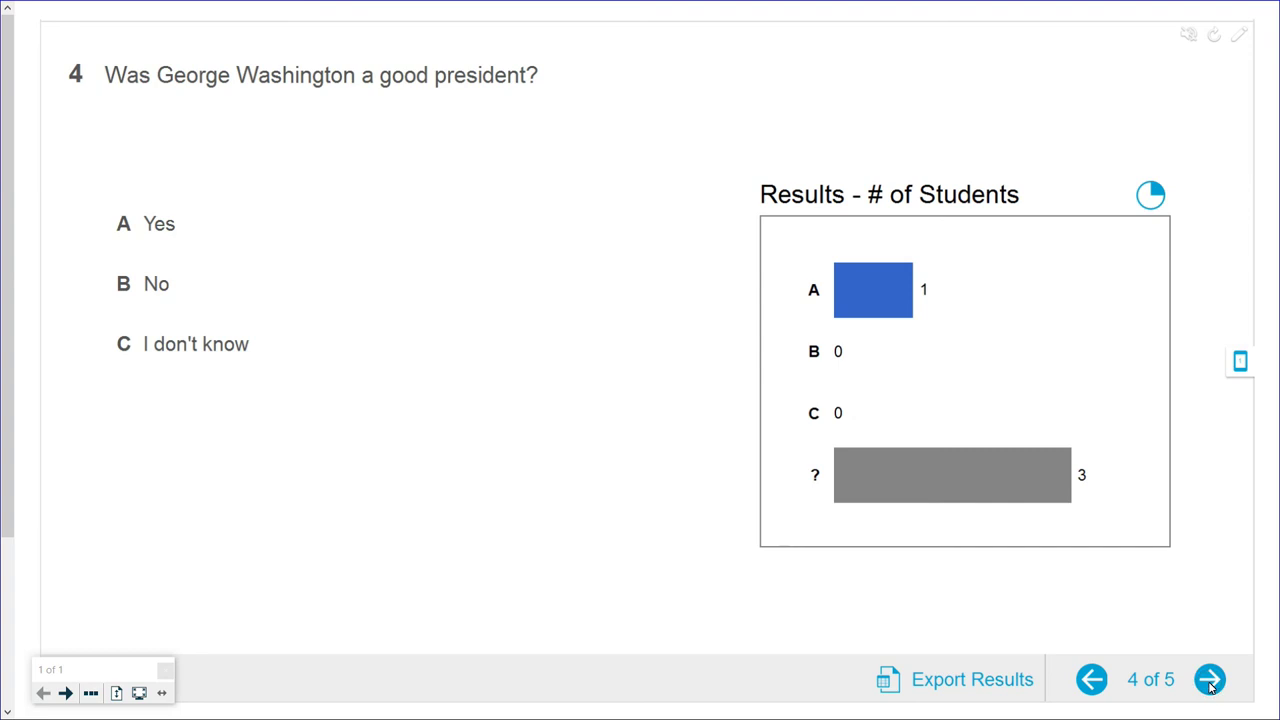
click(1209, 681)
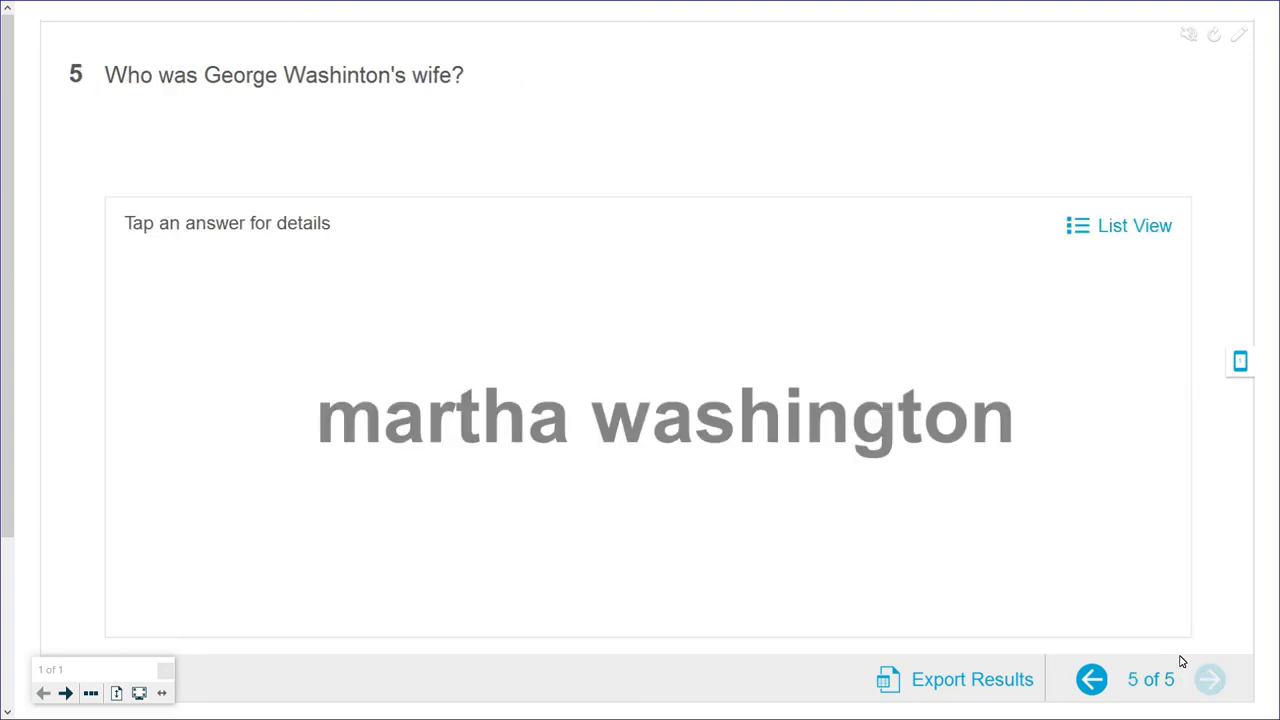
click(1240, 372)
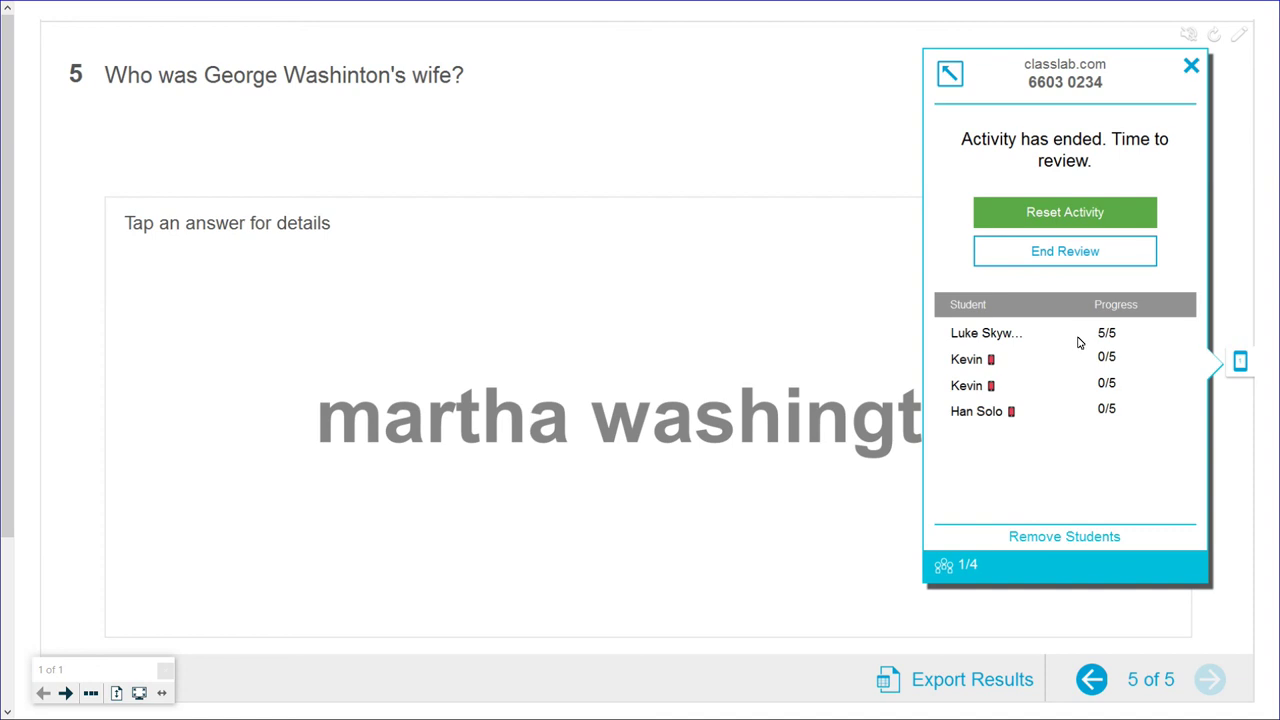
End the review and export results to the Desktop as 'All about George Washington Jul 31 2017 4-49 PM'
click(1066, 252)
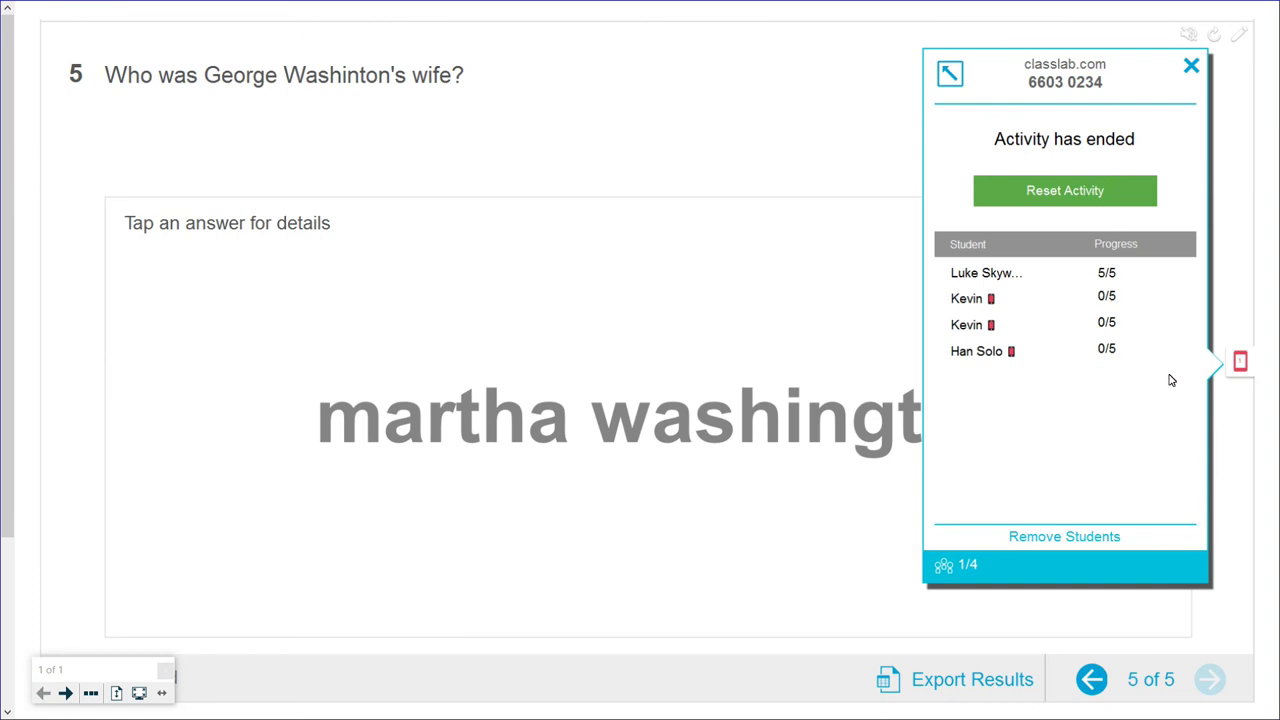
click(1240, 362)
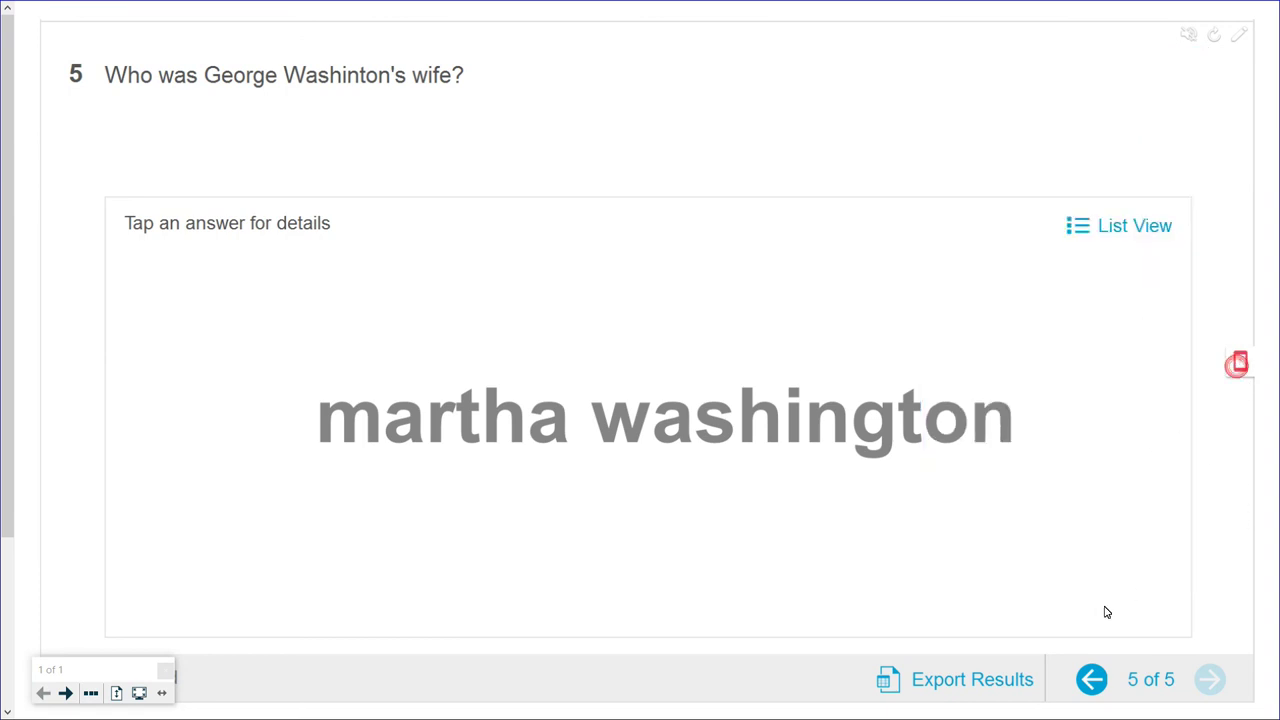
click(990, 690)
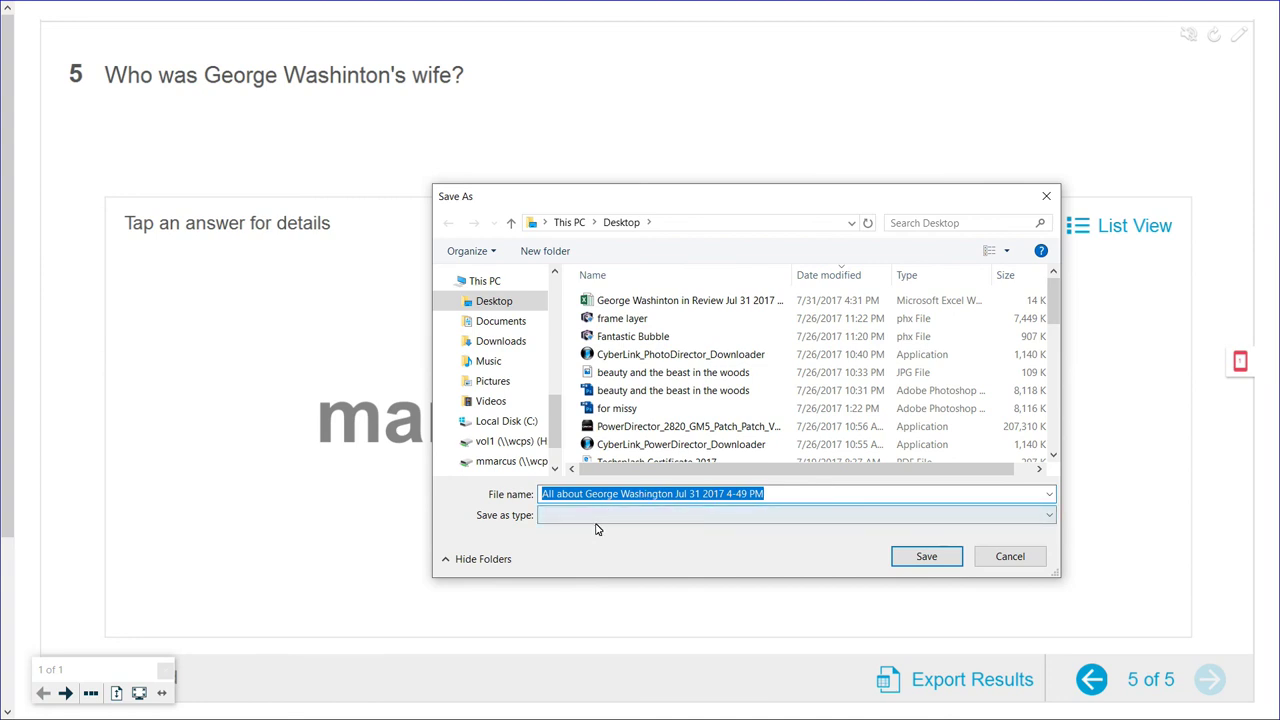
click(930, 555)
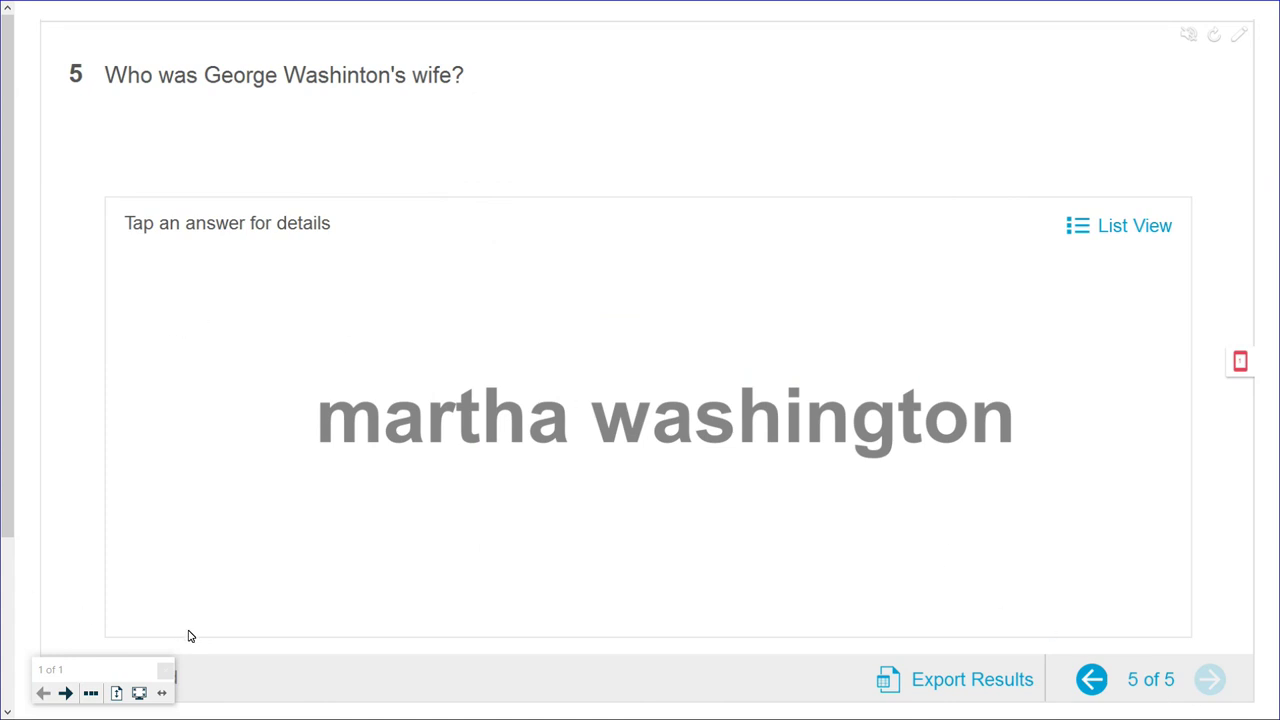
click(140, 693)
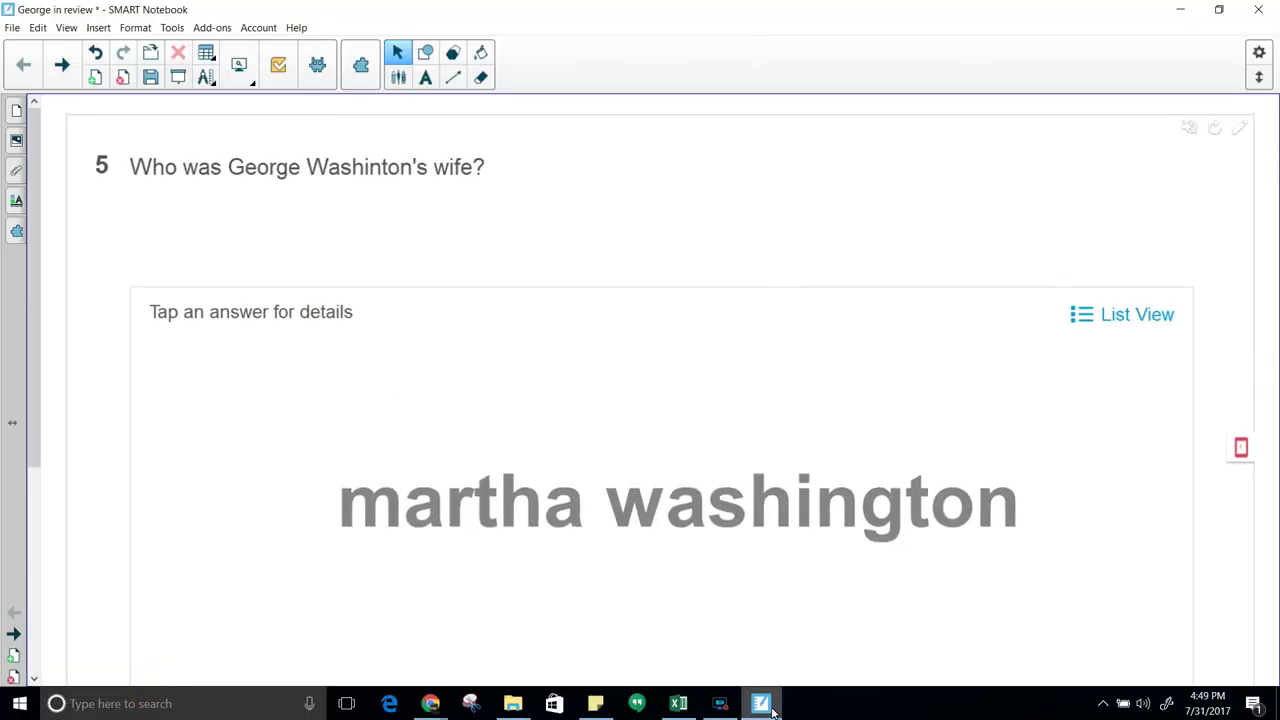
Review the exported results workbook in Excel, then minimize it to return to Notebook
mouse_move(678, 706)
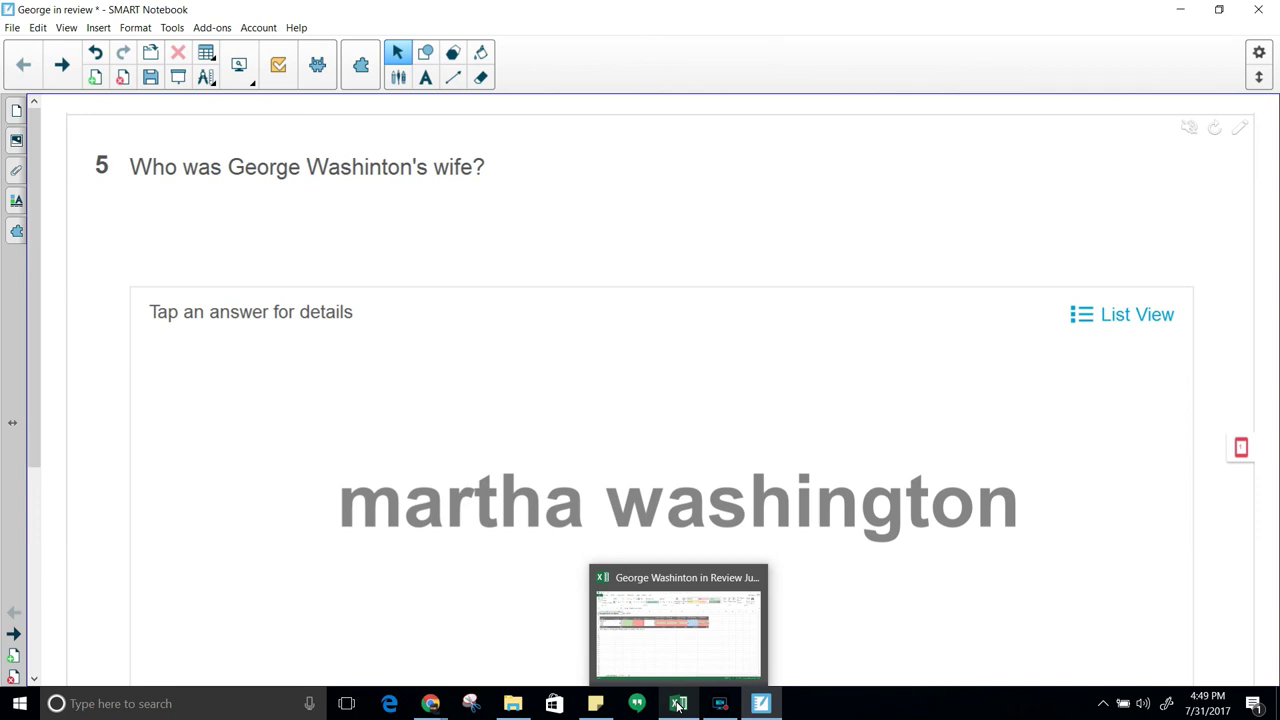
click(678, 706)
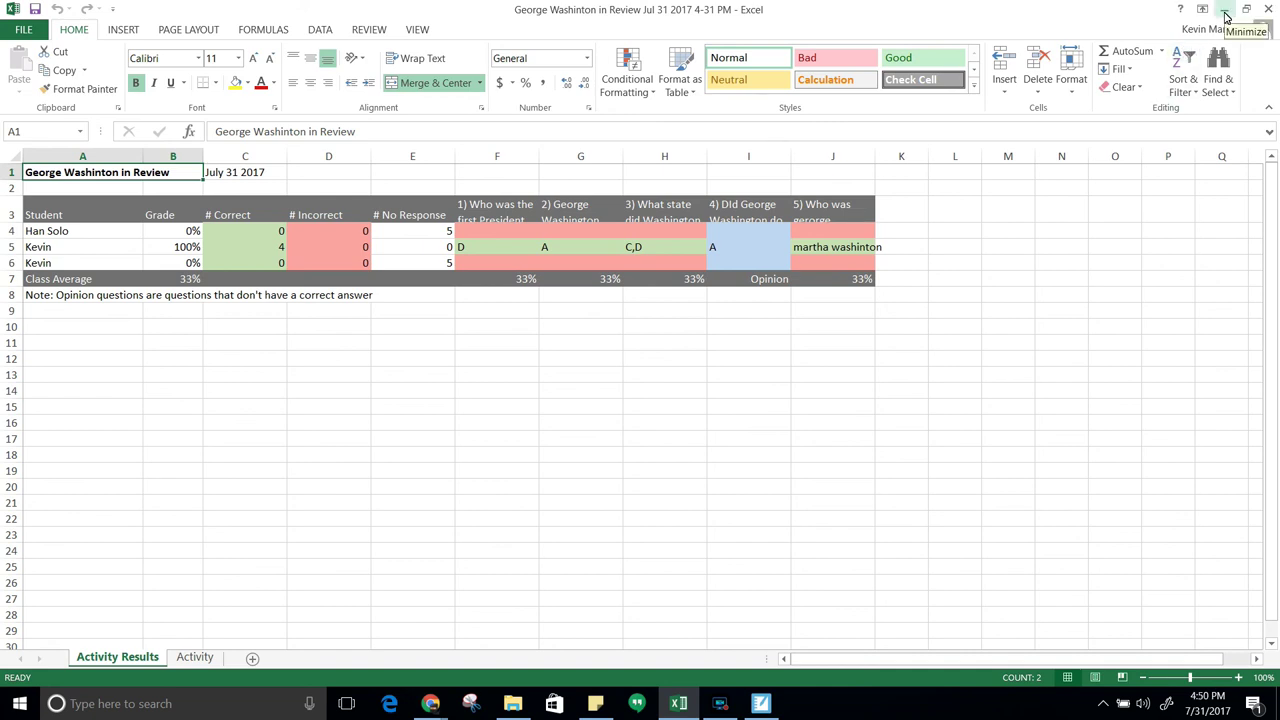
click(1224, 10)
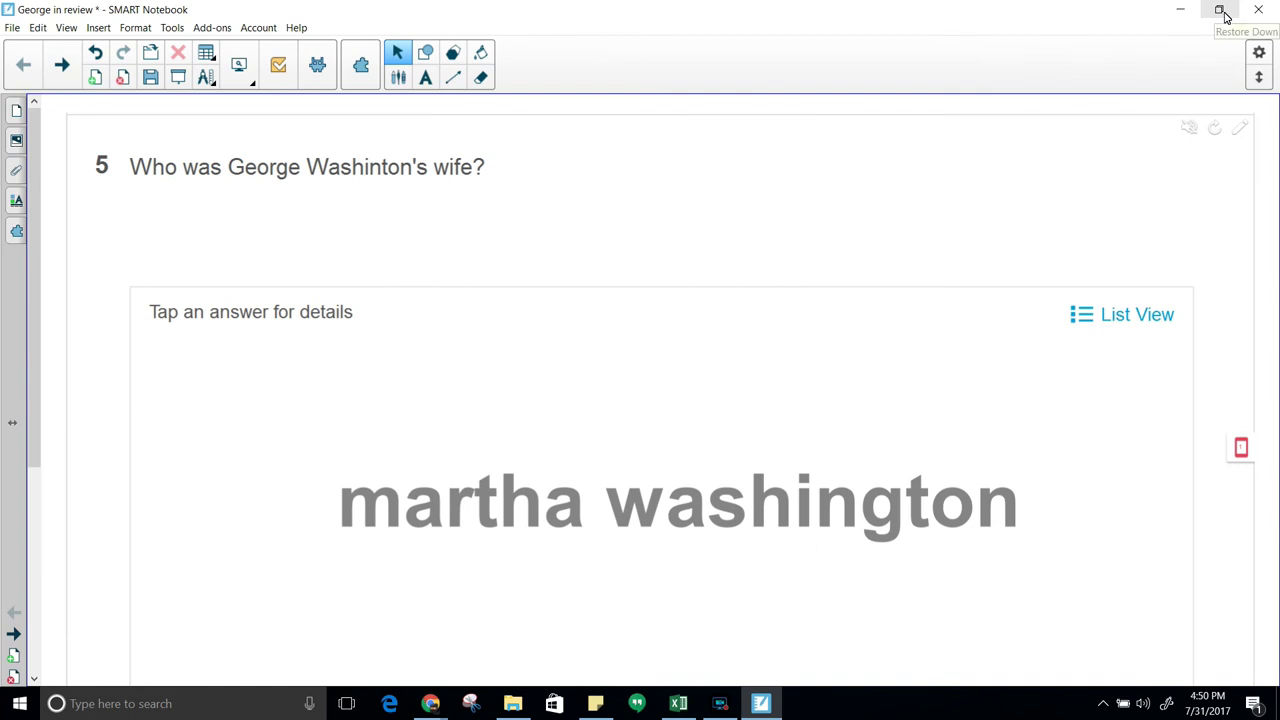